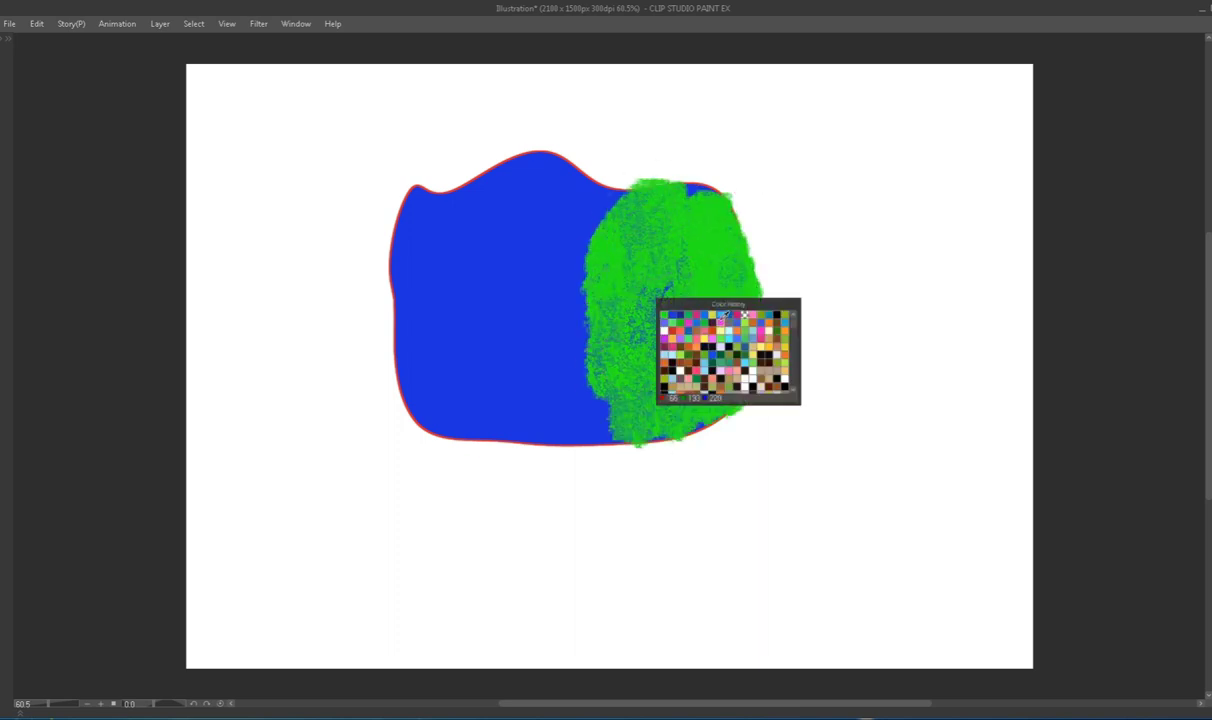
left_click(736, 357)
mouse_move(560, 345)
left_mouse_down()
mouse_move(580, 415)
mouse_move(549, 252)
mouse_move(614, 186)
left_mouse_up()
key("h")
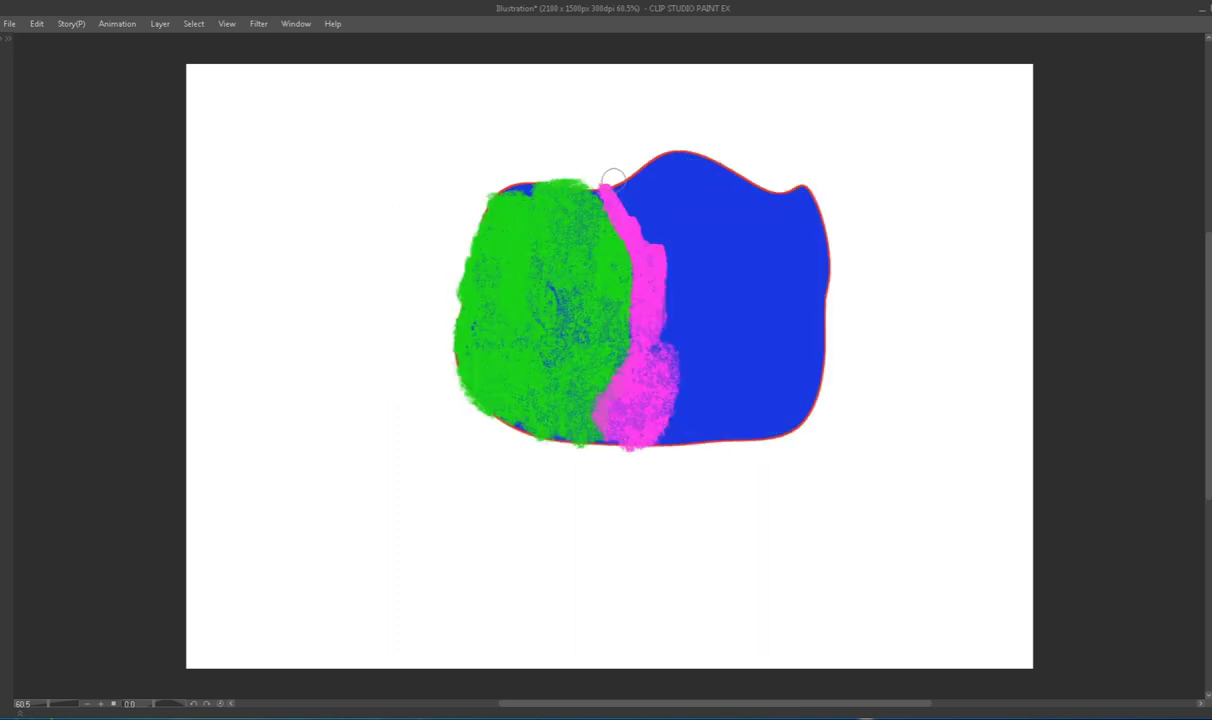
key("h")
key("ctrl+z")
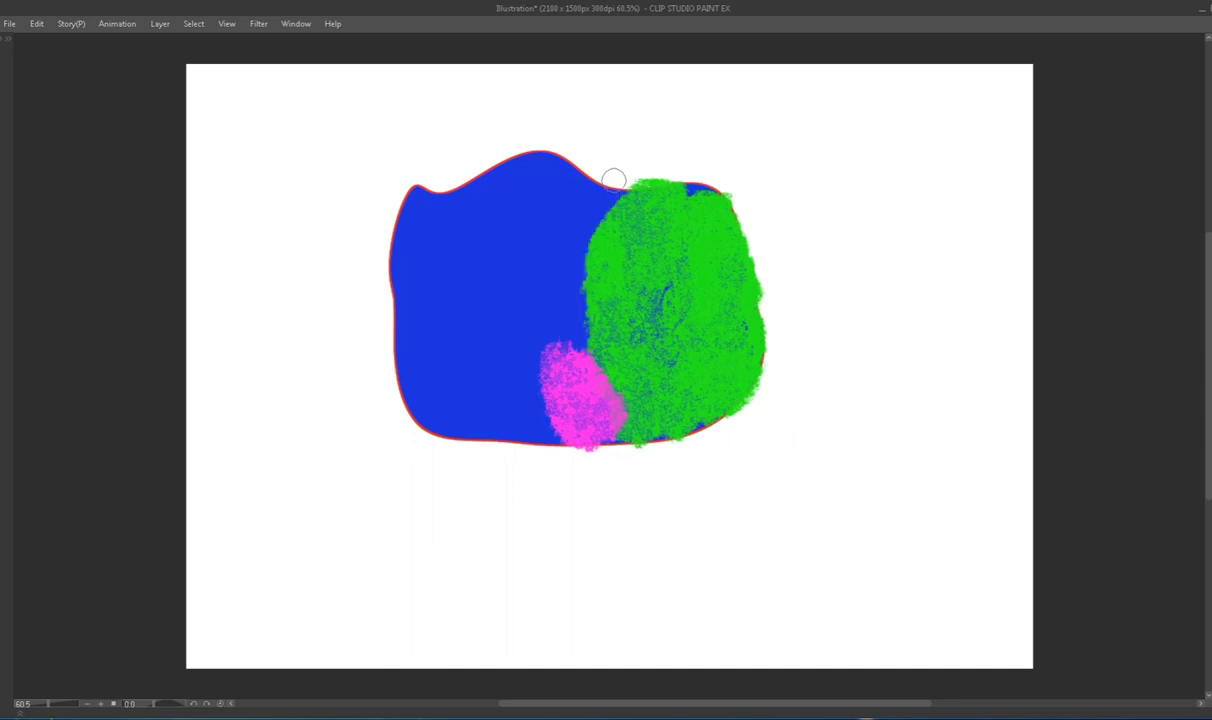
key("ctrl+z")
Paint a short blue stroke and a short green stroke side by side just above the large shape.
left_click_drag(624, 160, 668, 113)
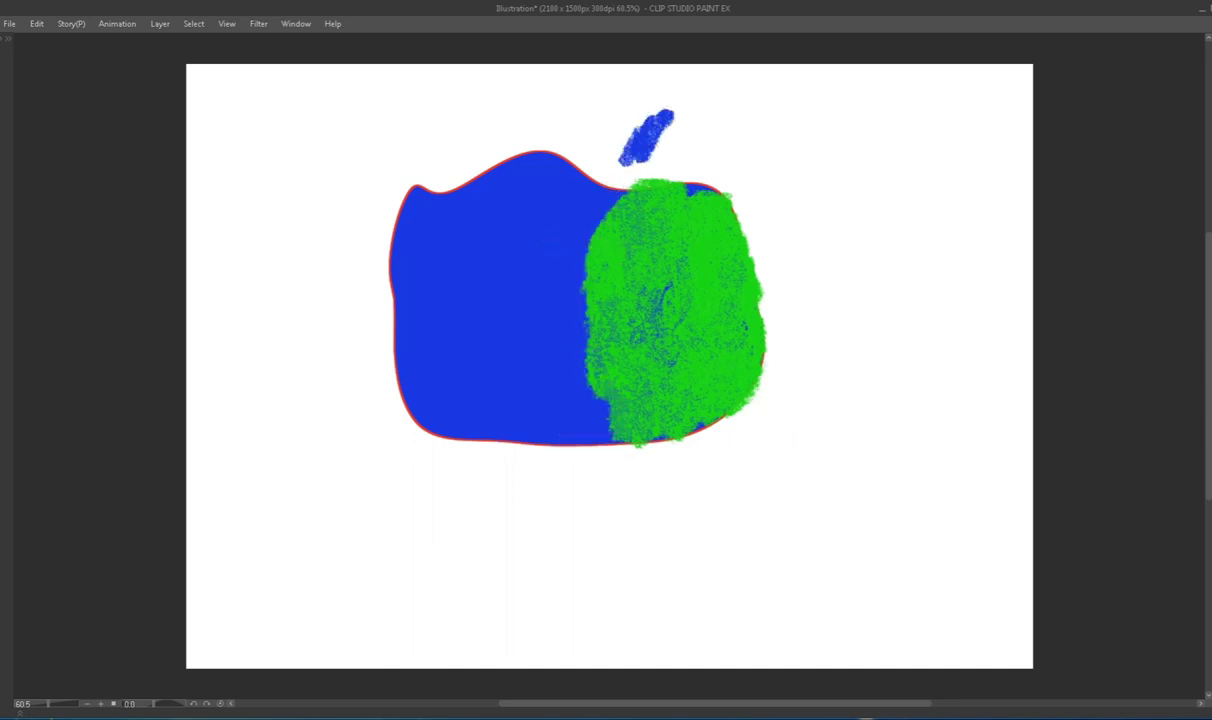
left_click_drag(667, 167, 706, 118)
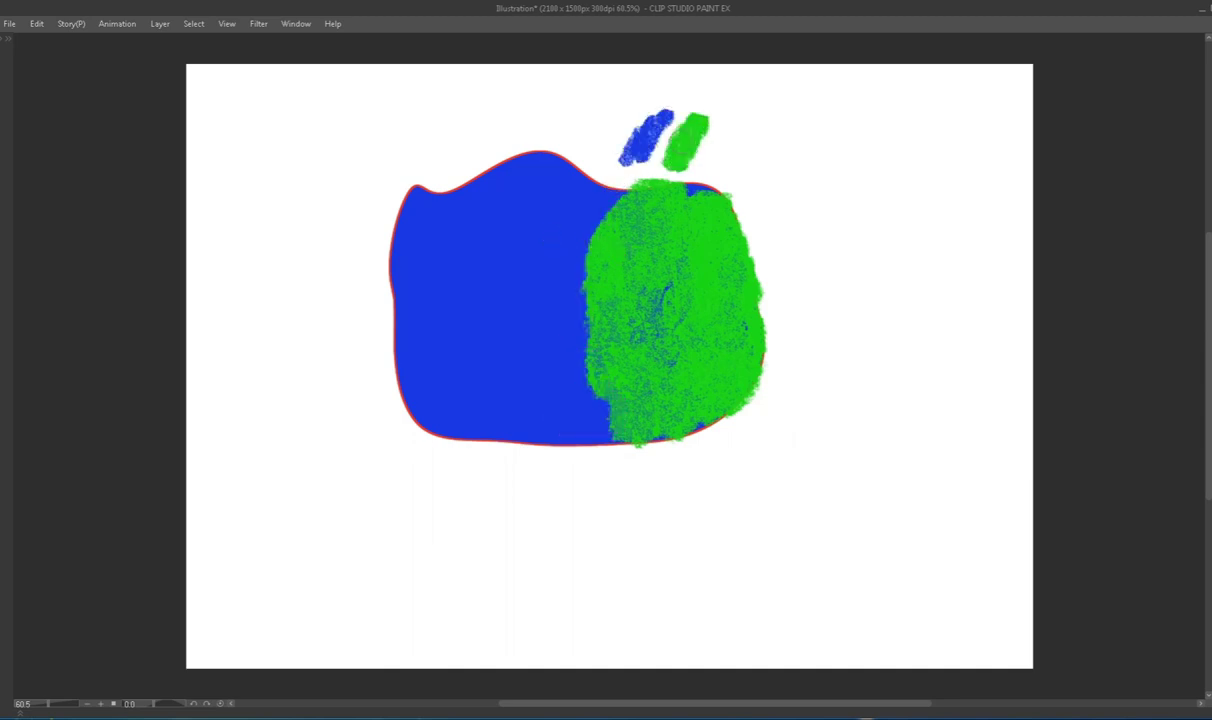
scroll(682, 141, "down", 3)
scroll(682, 141, "up", 2)
scroll(682, 141, "down", 2)
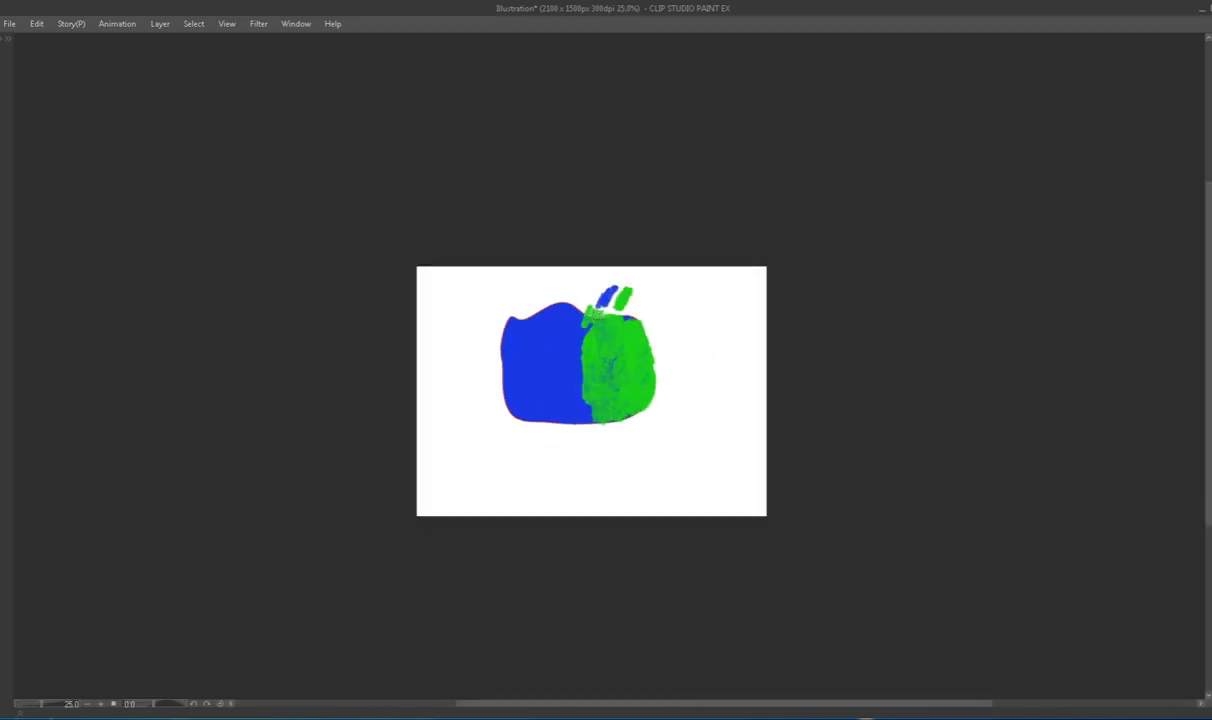
scroll(597, 315, "down", 3)
scroll(597, 333, "up", 6)
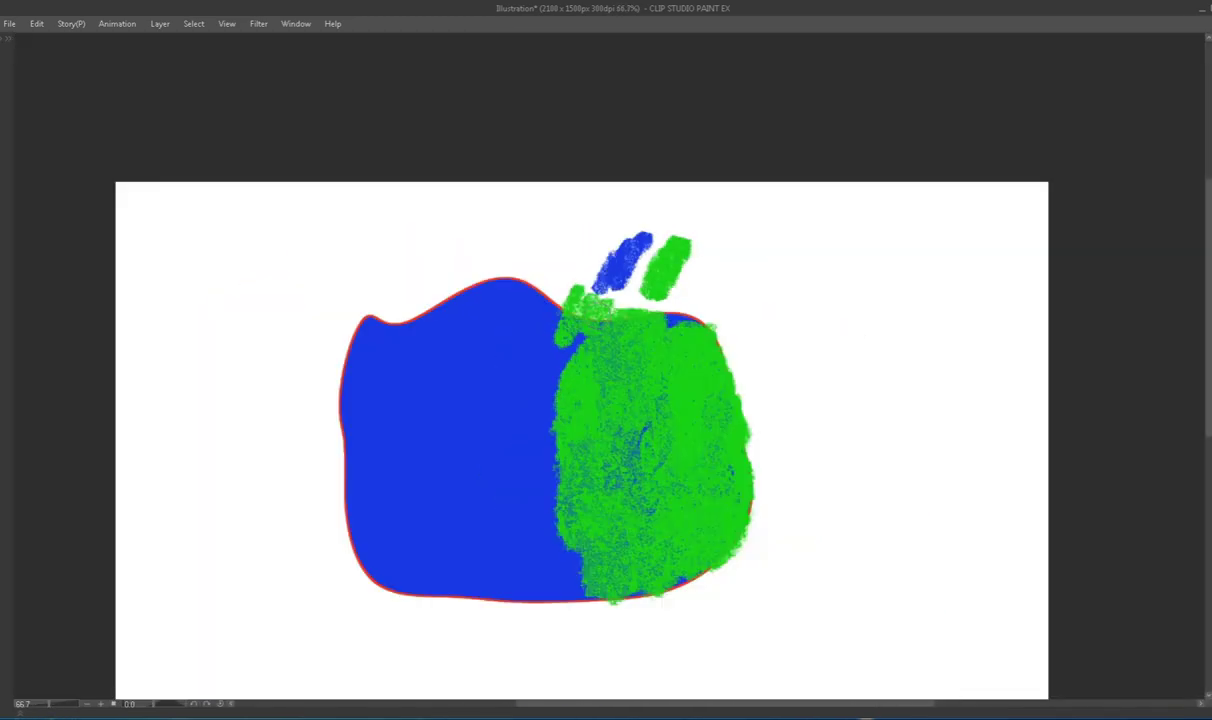
Rotate the canvas view, paint a long curved green stroke, and return the view to upright.
mouse_move(795, 345)
left_mouse_down()
mouse_move(653, 282)
mouse_move(695, 272)
mouse_move(640, 203)
mouse_move(595, 268)
left_mouse_up()
mouse_move(595, 268)
left_mouse_down()
mouse_move(638, 197)
mouse_move(790, 50)
left_mouse_up()
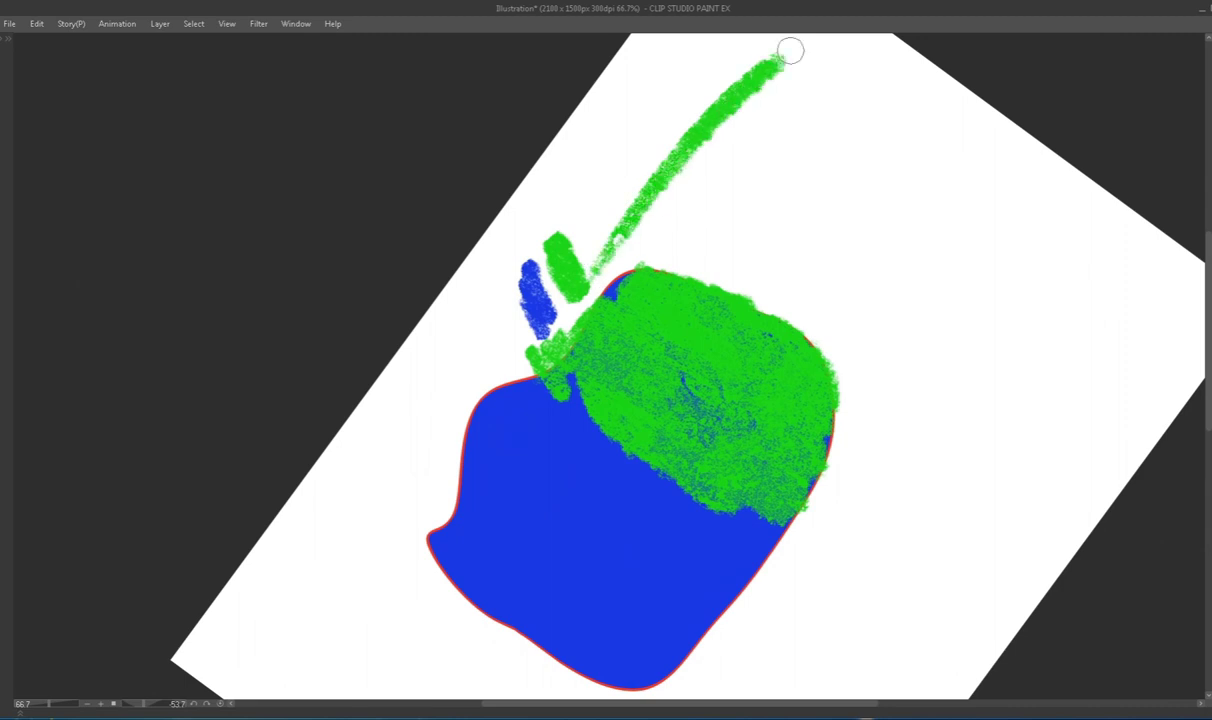
key("ctrl+0")
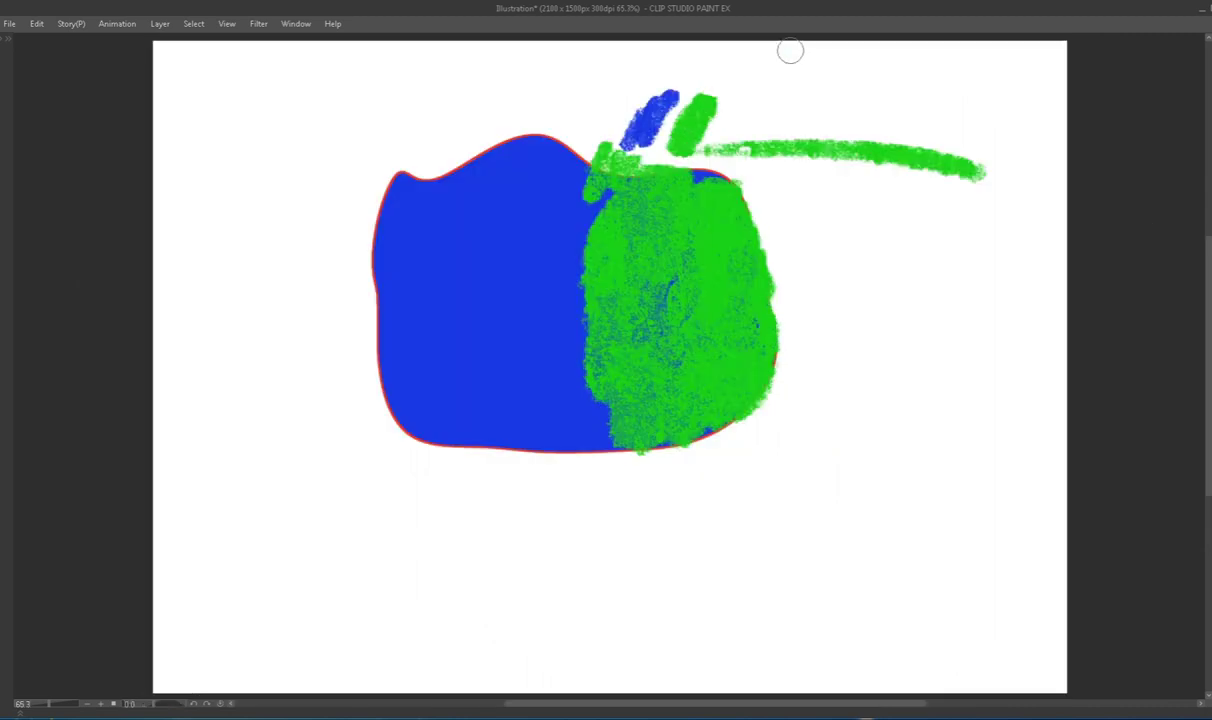
Lasso a freehand rounded shape on the blank canvas and fill it with green.
key("F7")
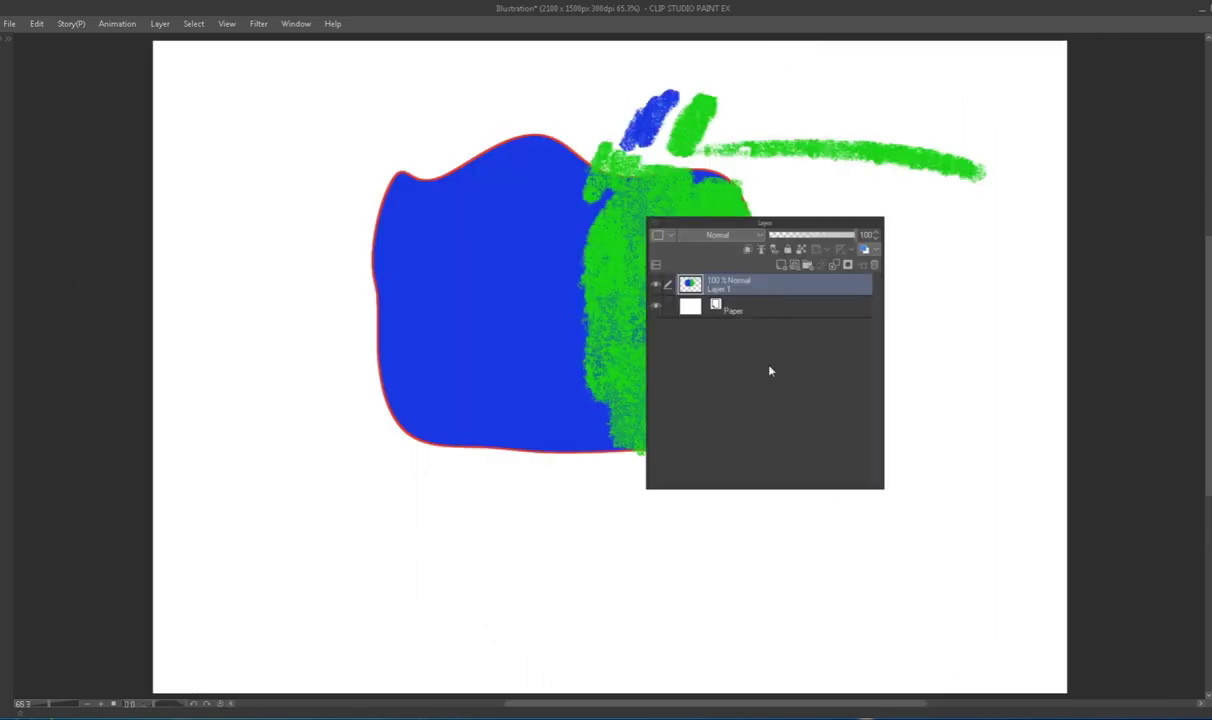
left_click(745, 253)
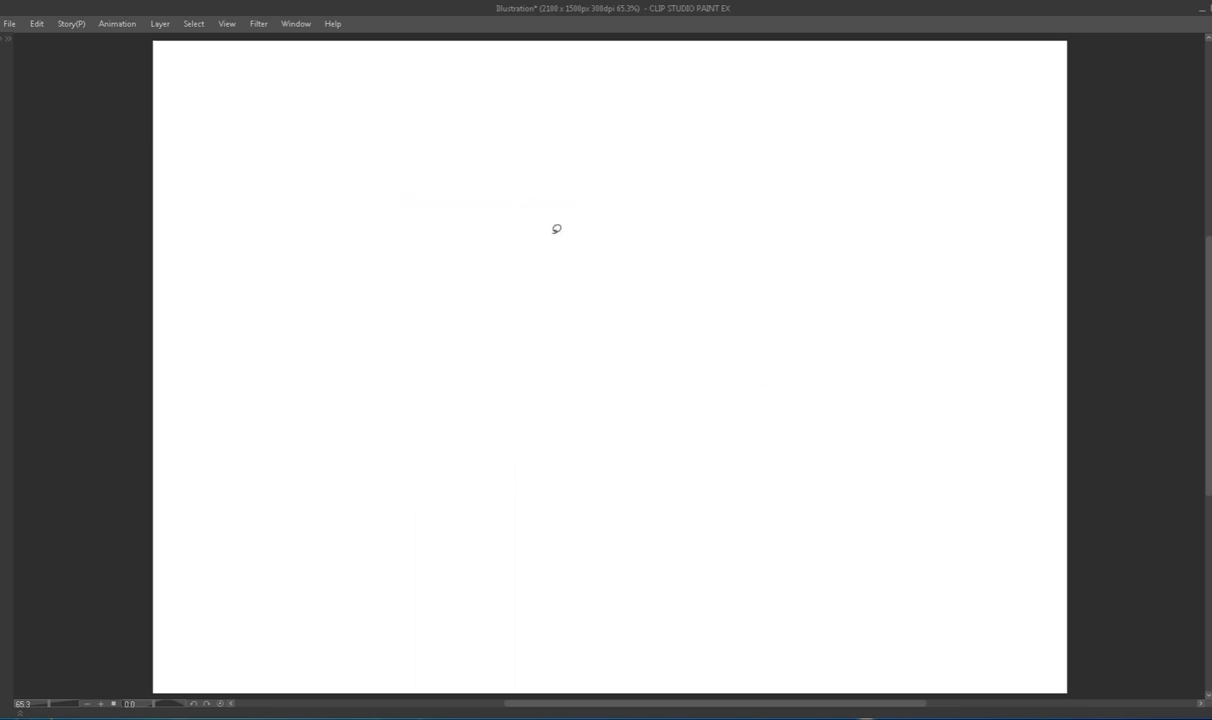
left_click_drag(325, 152, 440, 352)
left_click(470, 393)
Add a new layer and fill a second lassoed freehand shape beside the green one with blue.
key("F7")
key("F8")
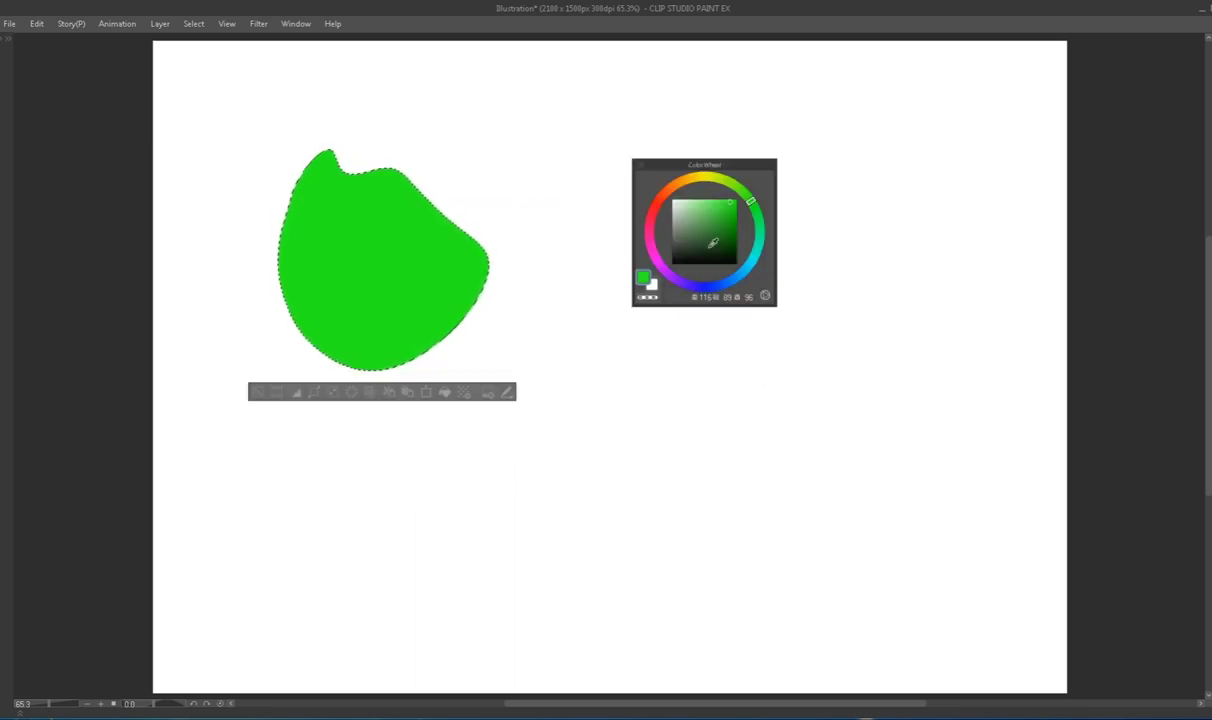
left_click(708, 225)
left_click_drag(700, 185, 655, 245)
left_click(839, 500)
key("F7")
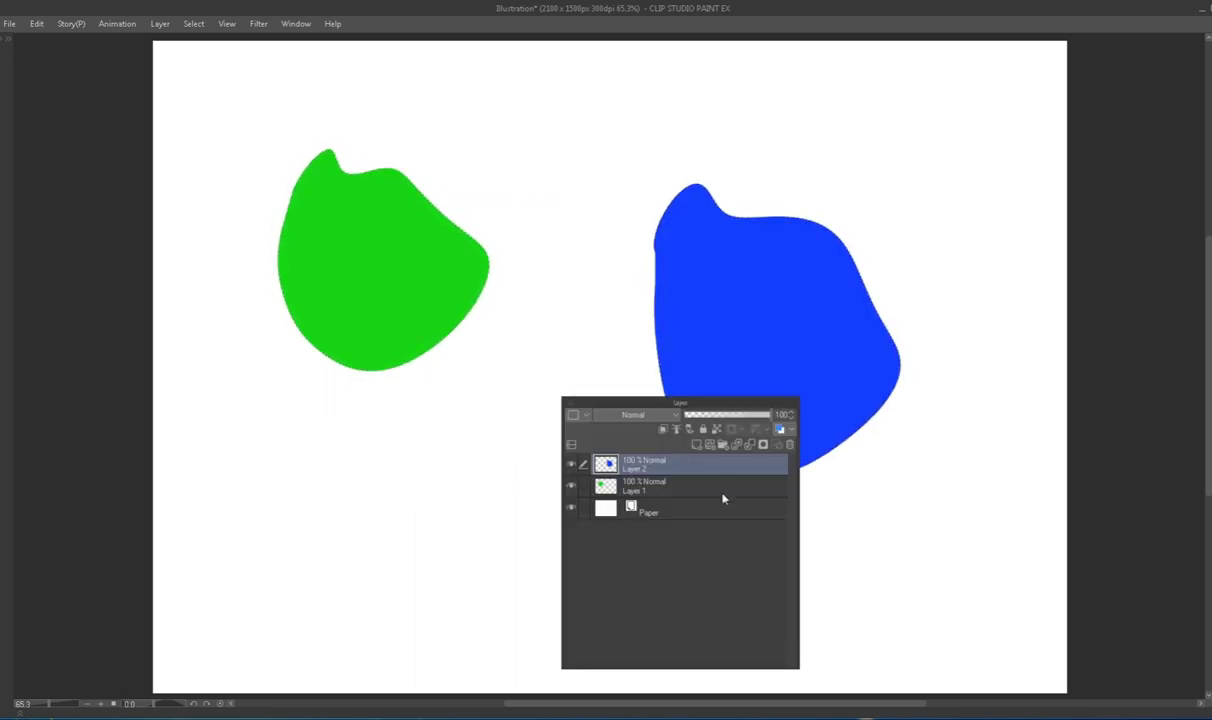
Move the blue shape down and to the left, then shift the green shape to the right.
left_click_drag(743, 315, 815, 455)
mouse_move(394, 300)
left_mouse_down()
mouse_move(384, 338)
mouse_move(376, 276)
mouse_move(398, 290)
left_mouse_up()
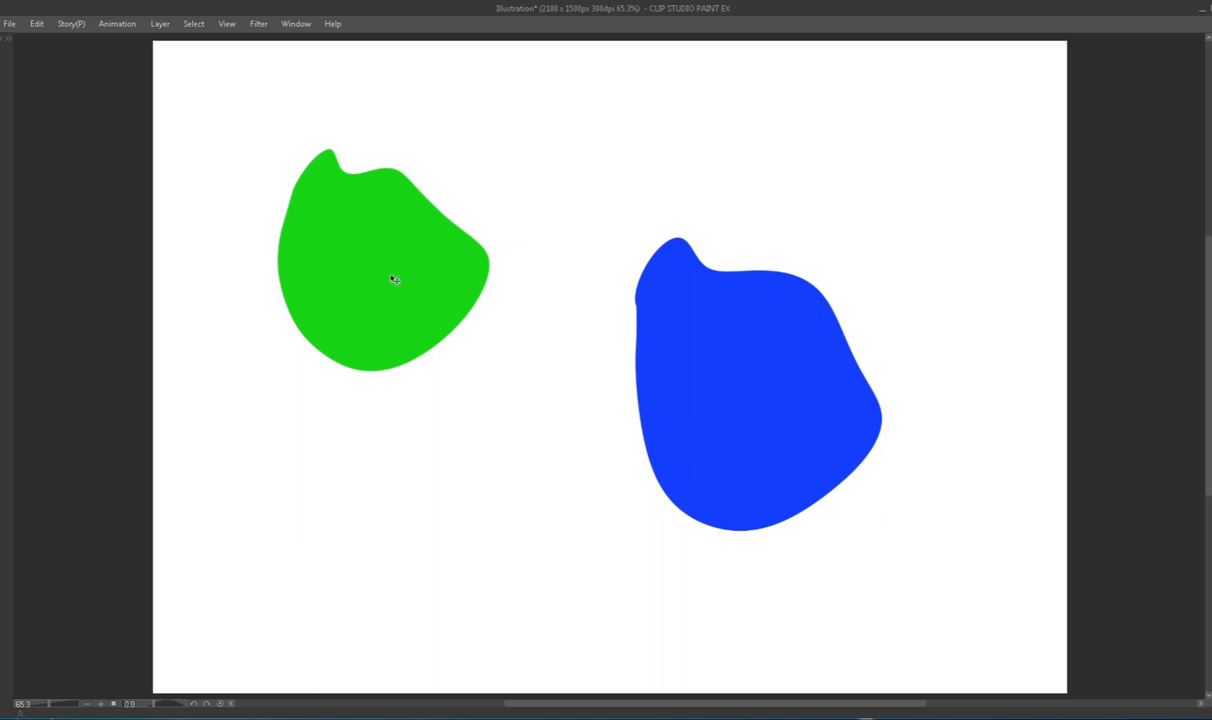
key("d")
left_click_drag(390, 259, 460, 260)
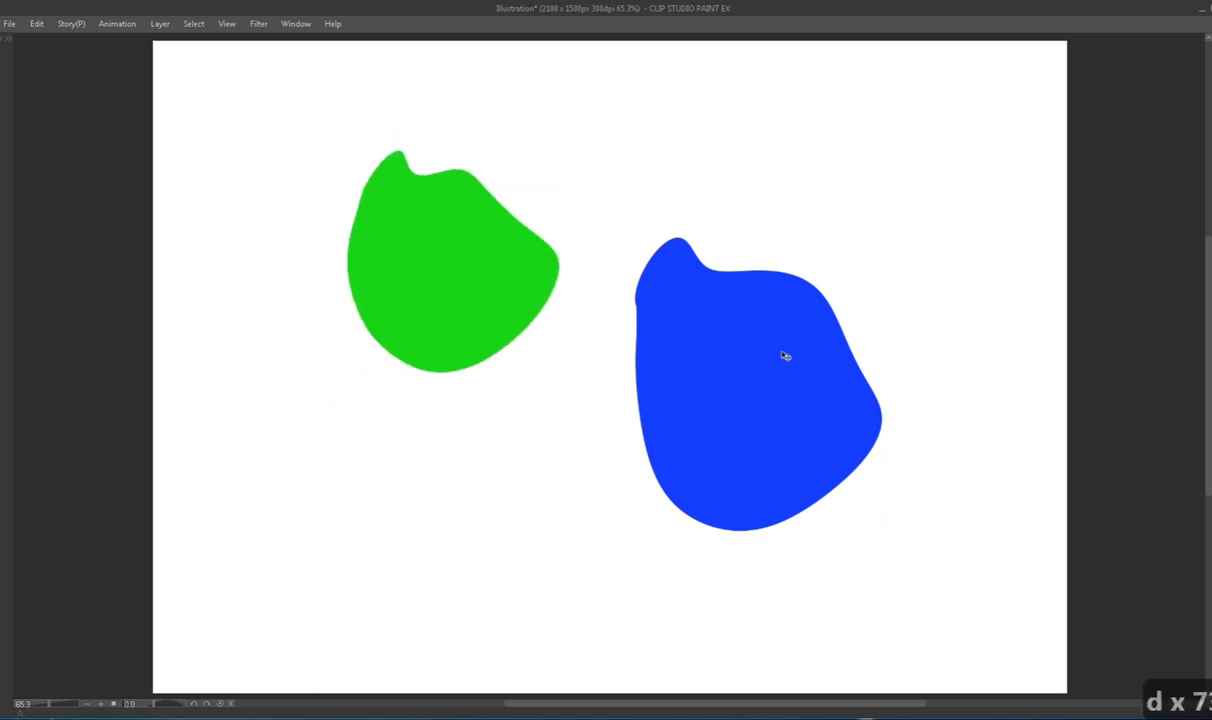
key("d")
left_click_drag(760, 362, 737, 385)
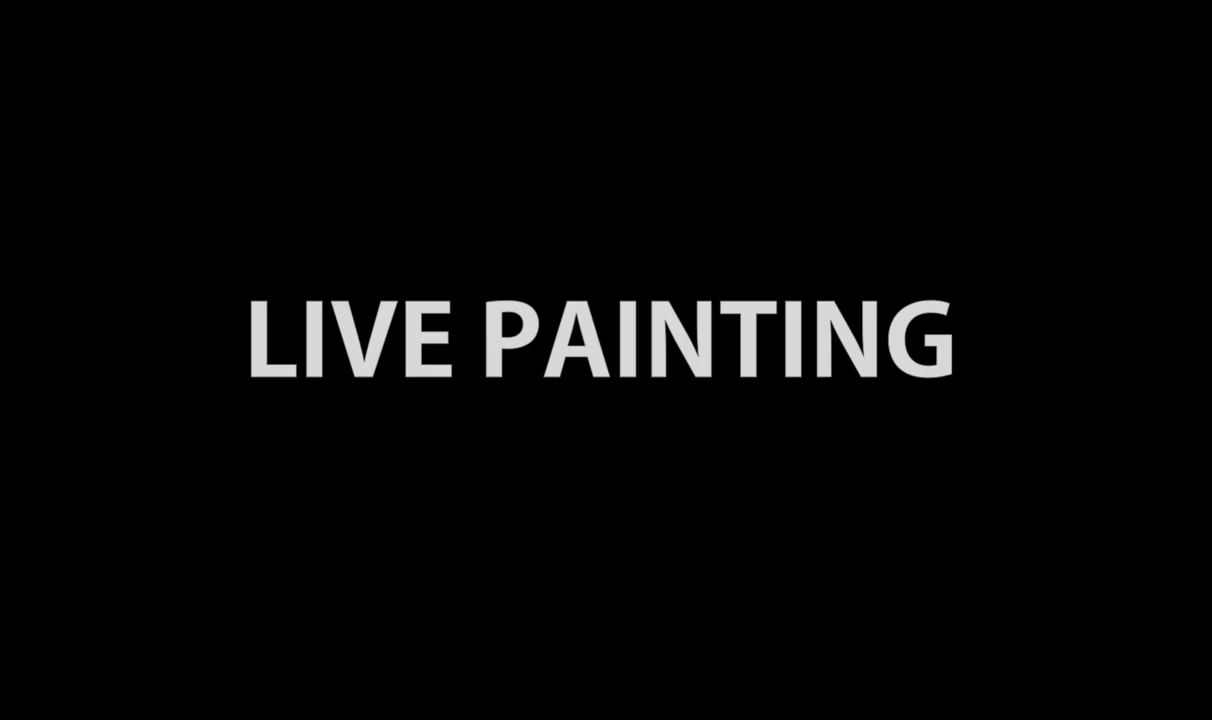
Lasso an owl silhouette with pointed ears, feathered wings and a jagged tail, and fill it with light brown.
mouse_move(478, 249)
left_mouse_down()
mouse_move(614, 106)
mouse_move(695, 363)
mouse_move(552, 379)
mouse_move(472, 295)
left_mouse_up()
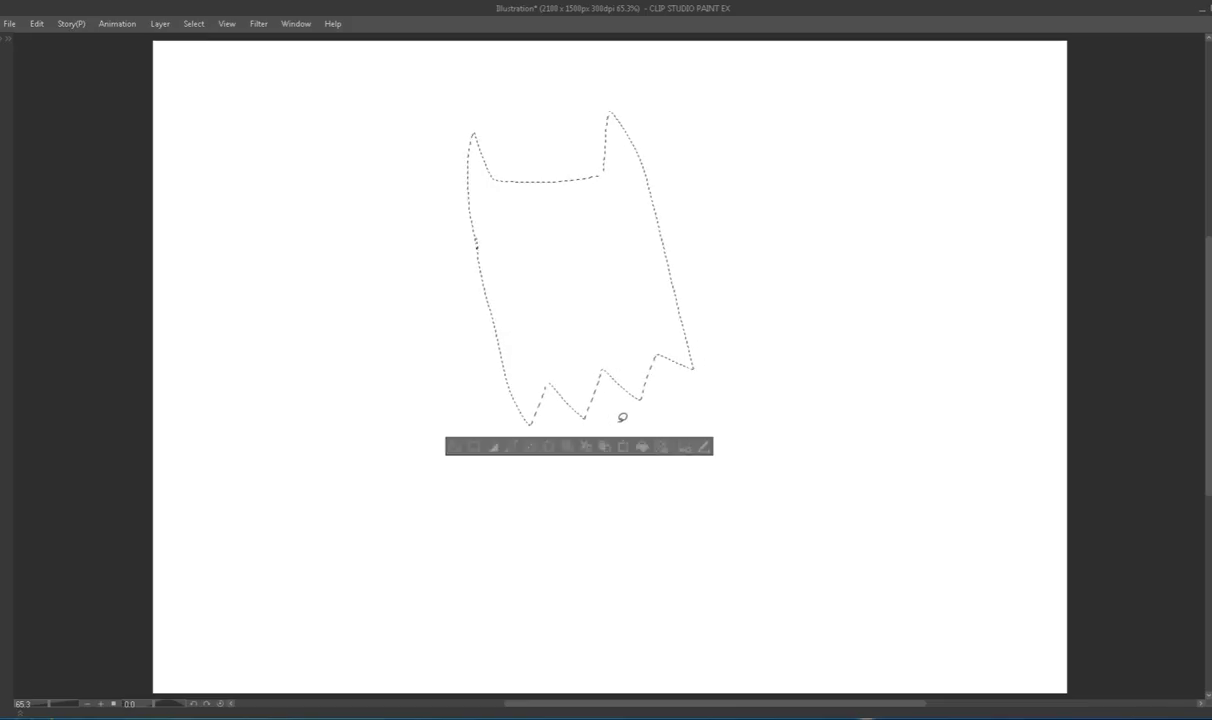
key("ctrl")
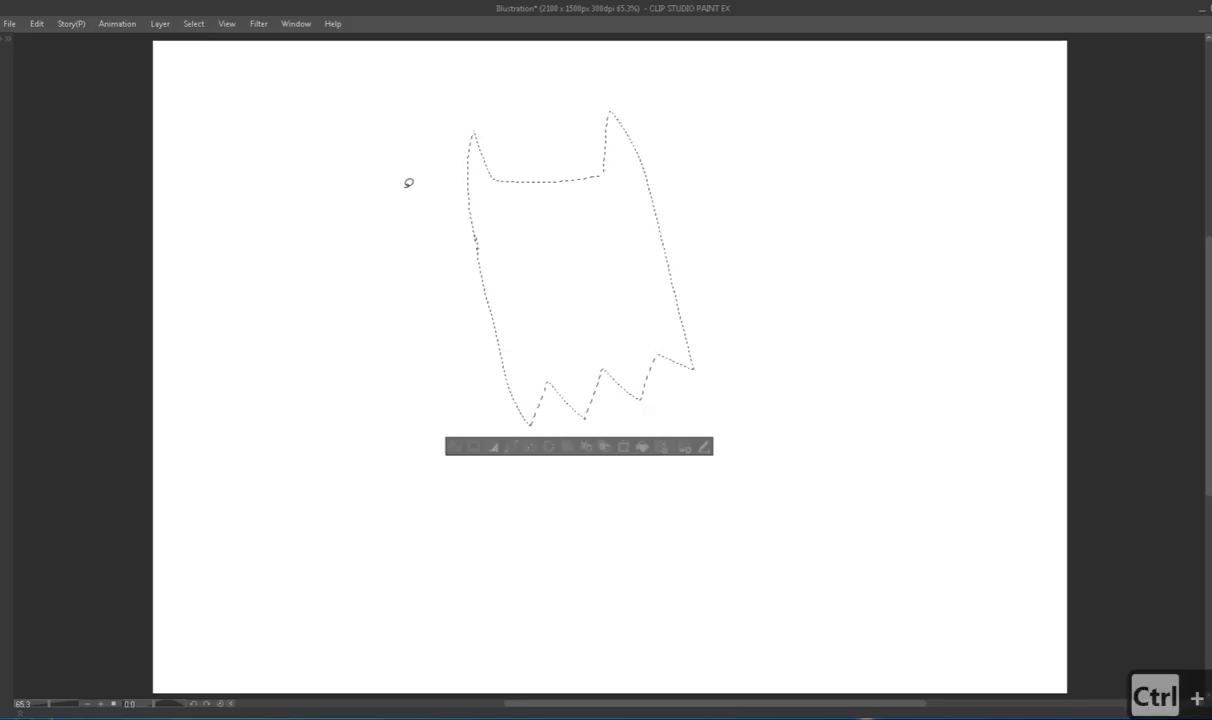
mouse_move(443, 222)
left_mouse_down()
mouse_move(500, 332)
mouse_move(435, 285)
mouse_move(378, 200)
left_mouse_up()
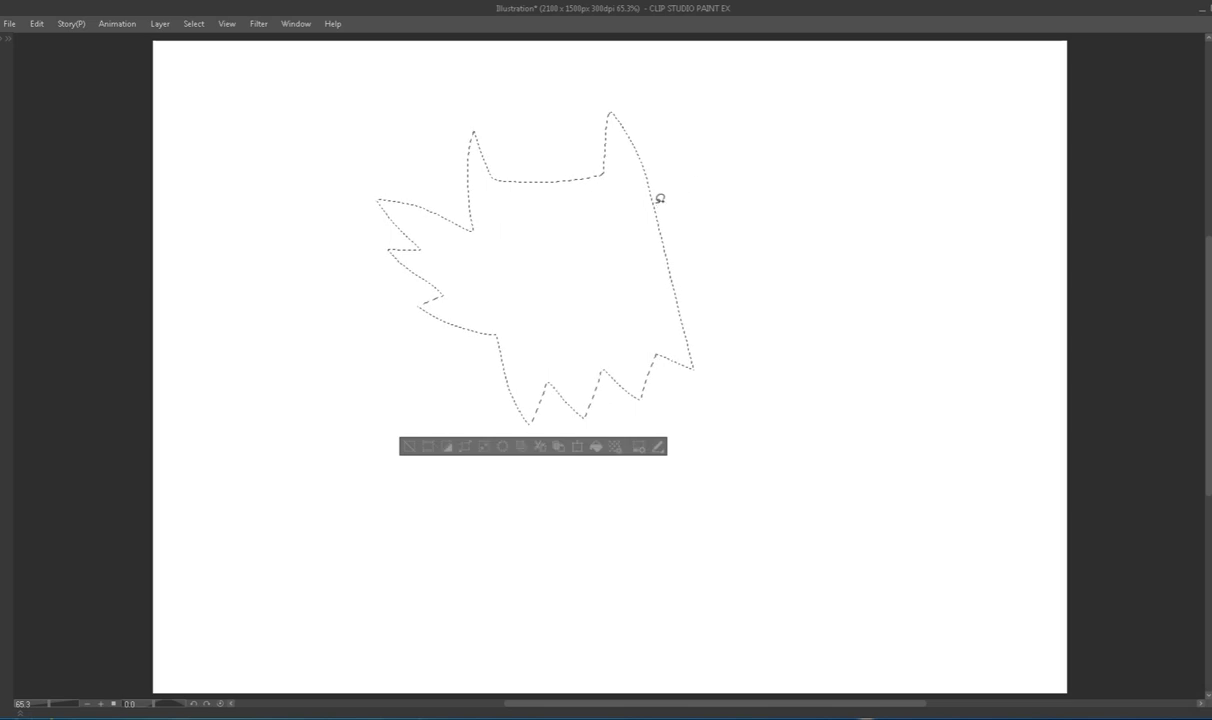
mouse_move(647, 189)
left_mouse_down()
mouse_move(736, 173)
mouse_move(641, 349)
mouse_move(682, 373)
left_mouse_up()
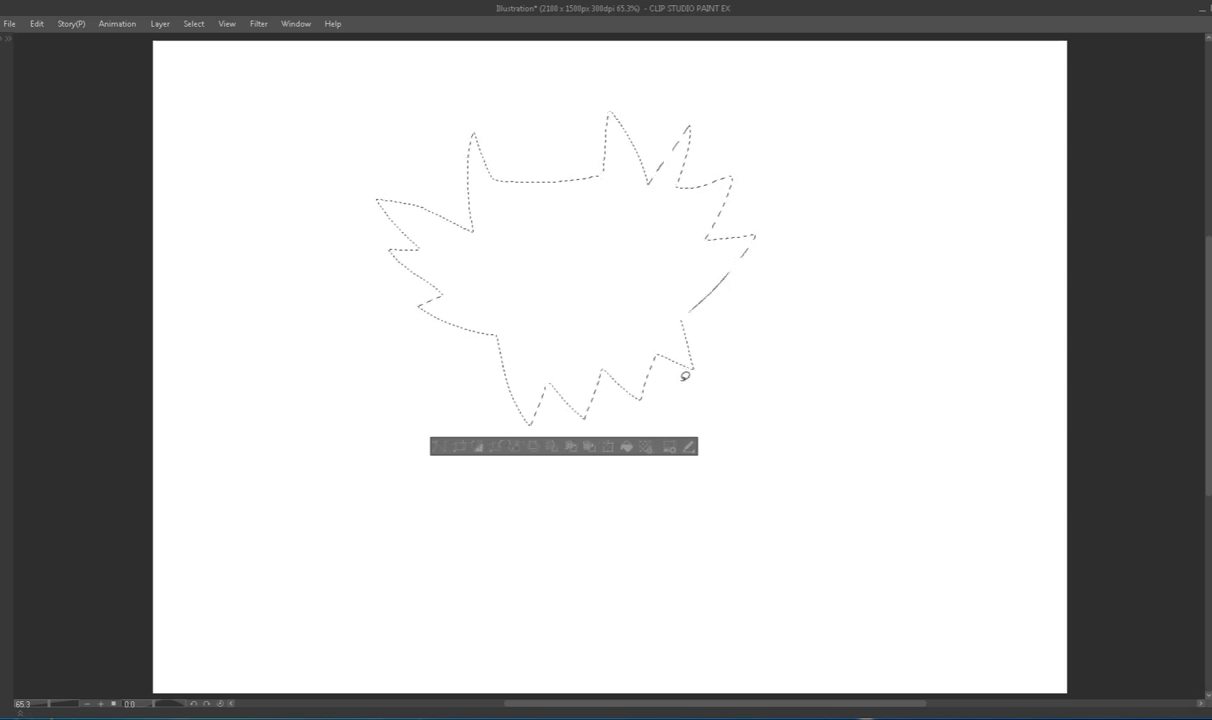
left_click(626, 447)
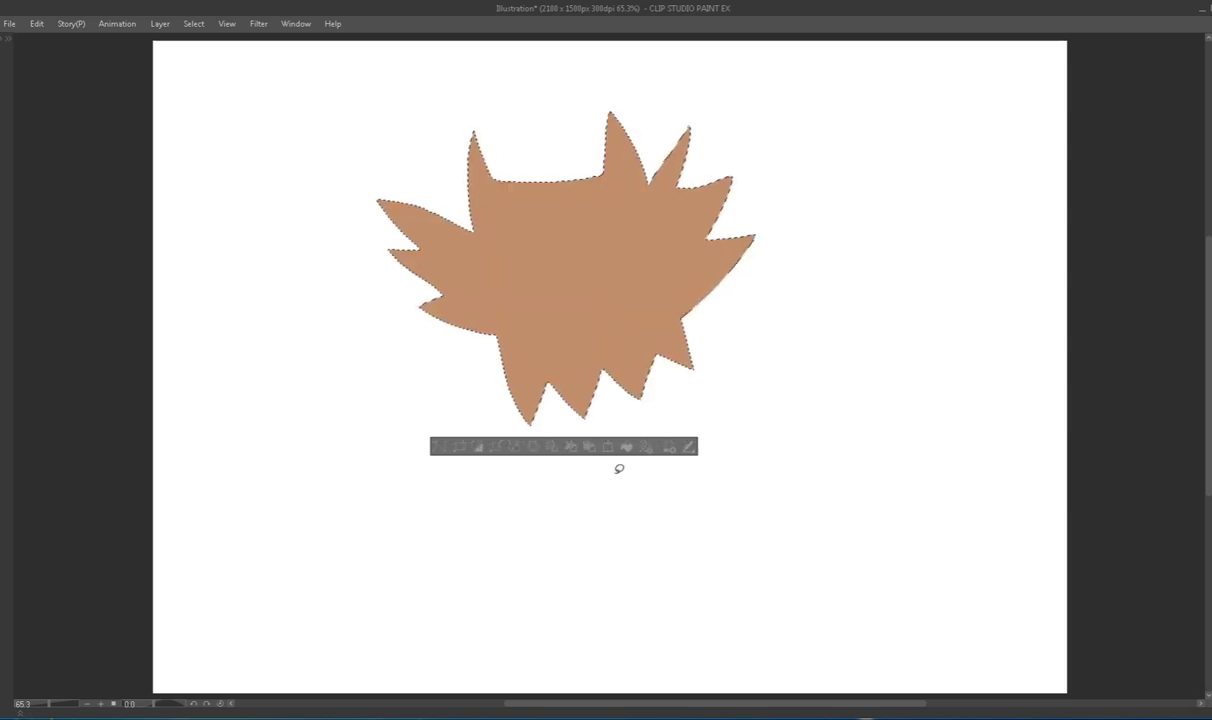
left_click(438, 451)
Group a new layer and the owl layer in a folder, clipping the new layer to the owl layer below.
key("F7")
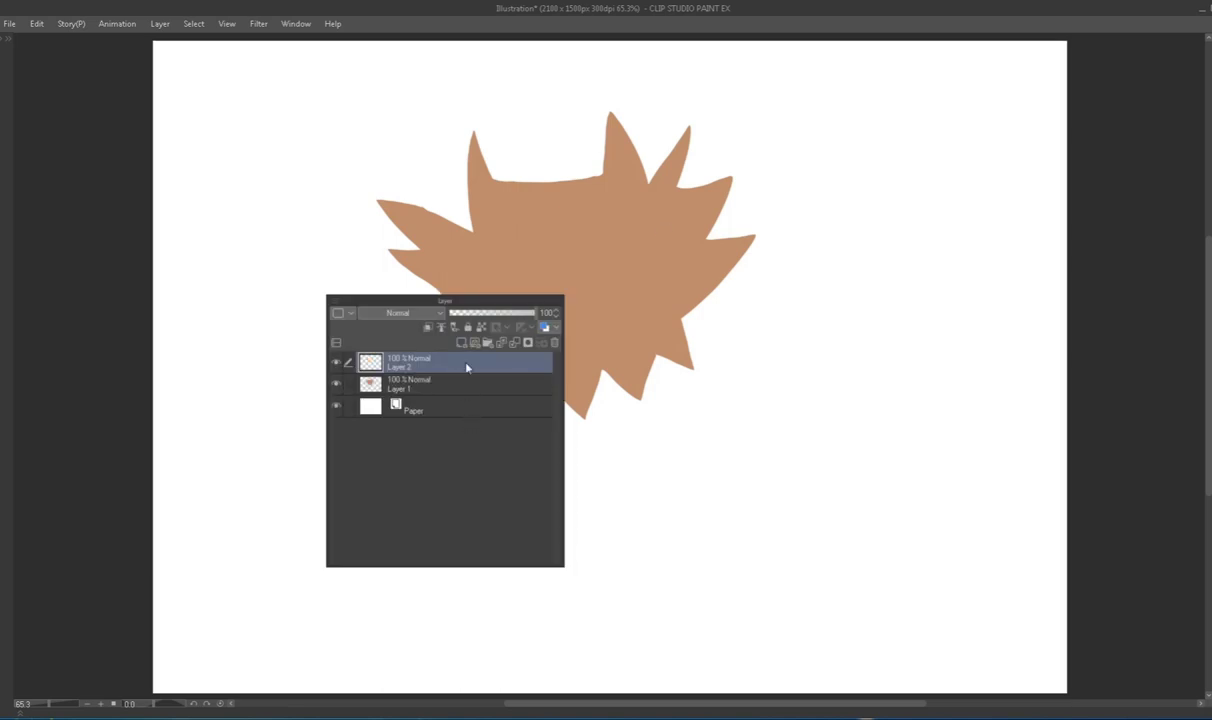
left_click(488, 343)
mouse_move(422, 384)
left_mouse_down()
mouse_move(503, 392)
mouse_move(426, 383)
left_mouse_up()
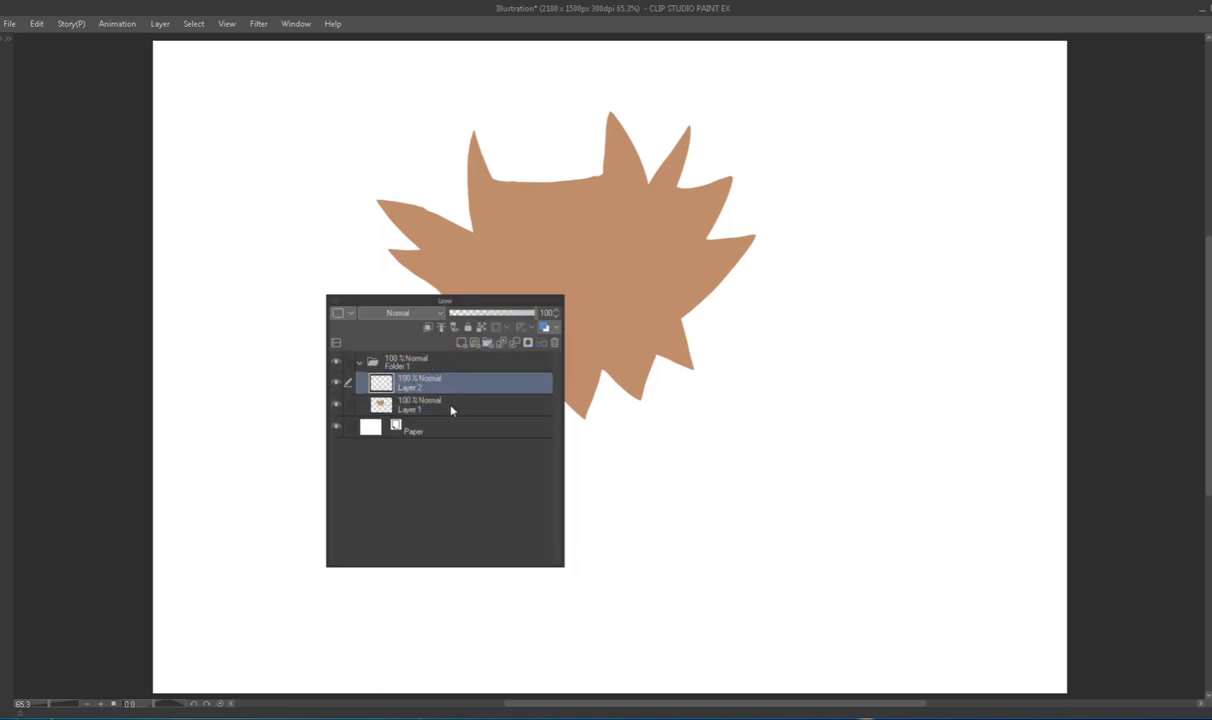
left_click(427, 327)
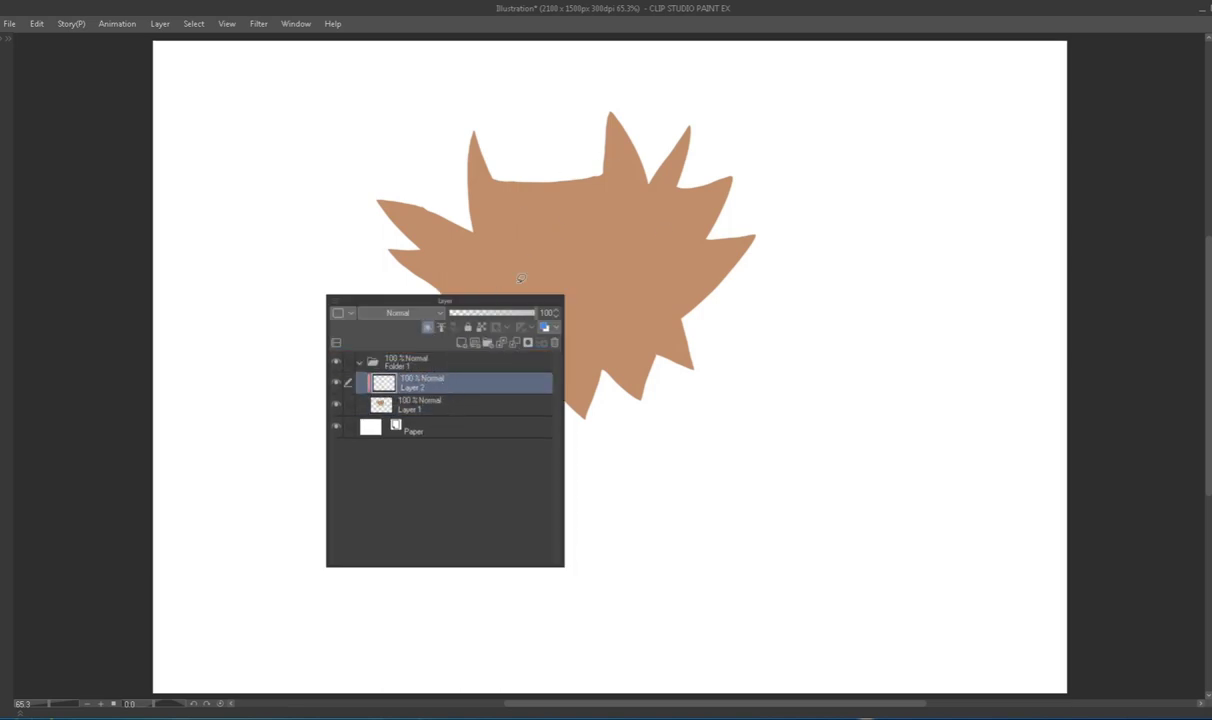
key("F7")
Lasso a rounded face patch between the owl's ears and fill it with pale yellow.
left_click_drag(617, 176, 487, 203)
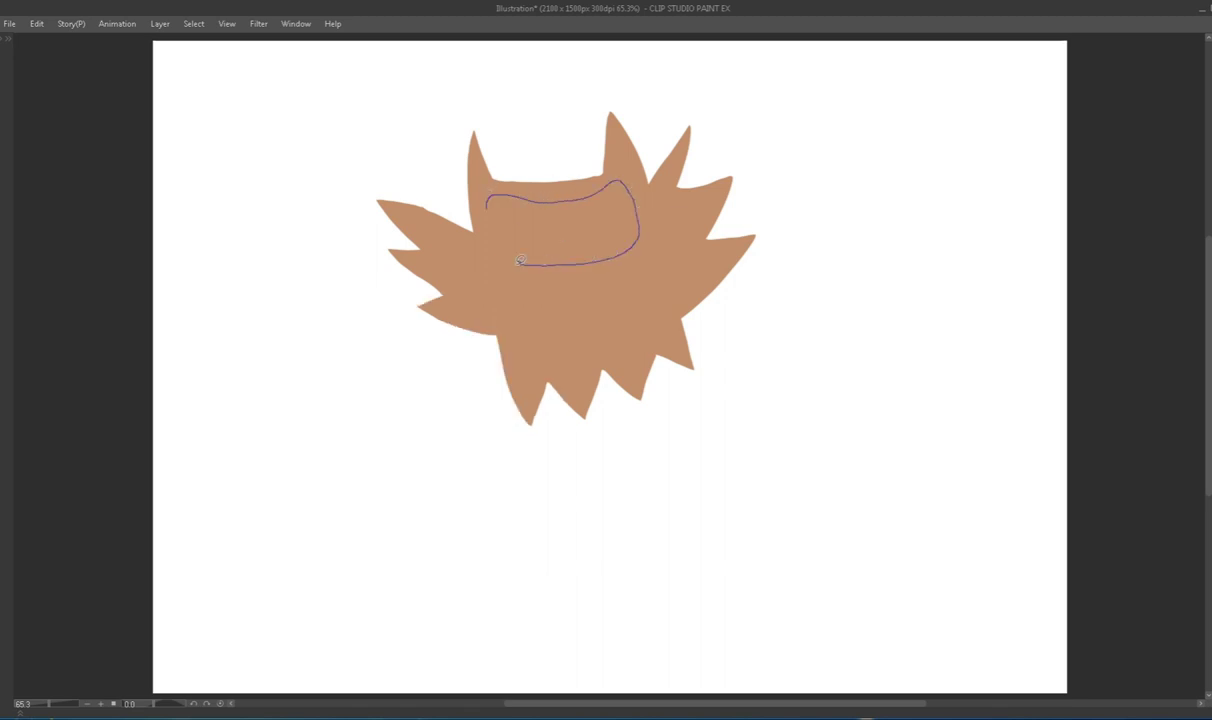
key("F9")
left_click(490, 150)
key("F9")
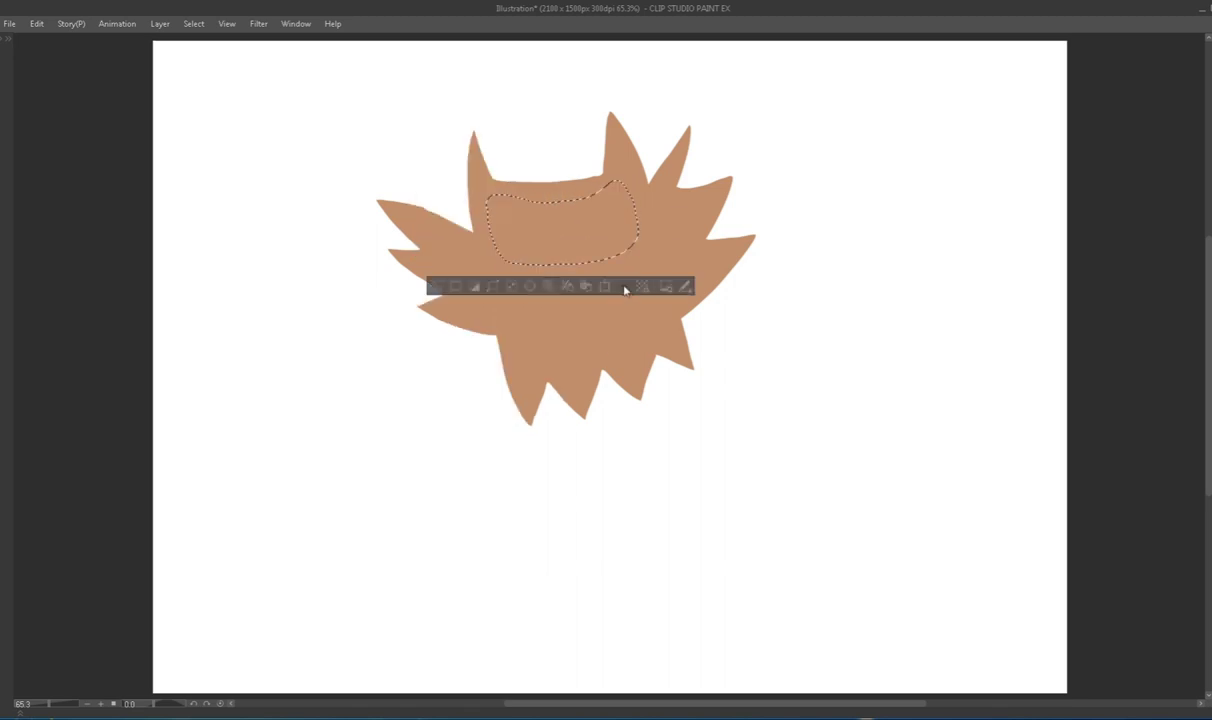
left_click(623, 286)
left_click(435, 286)
Lasso two small circular eye selections on the owl's face patch.
left_click_drag(609, 203, 620, 227)
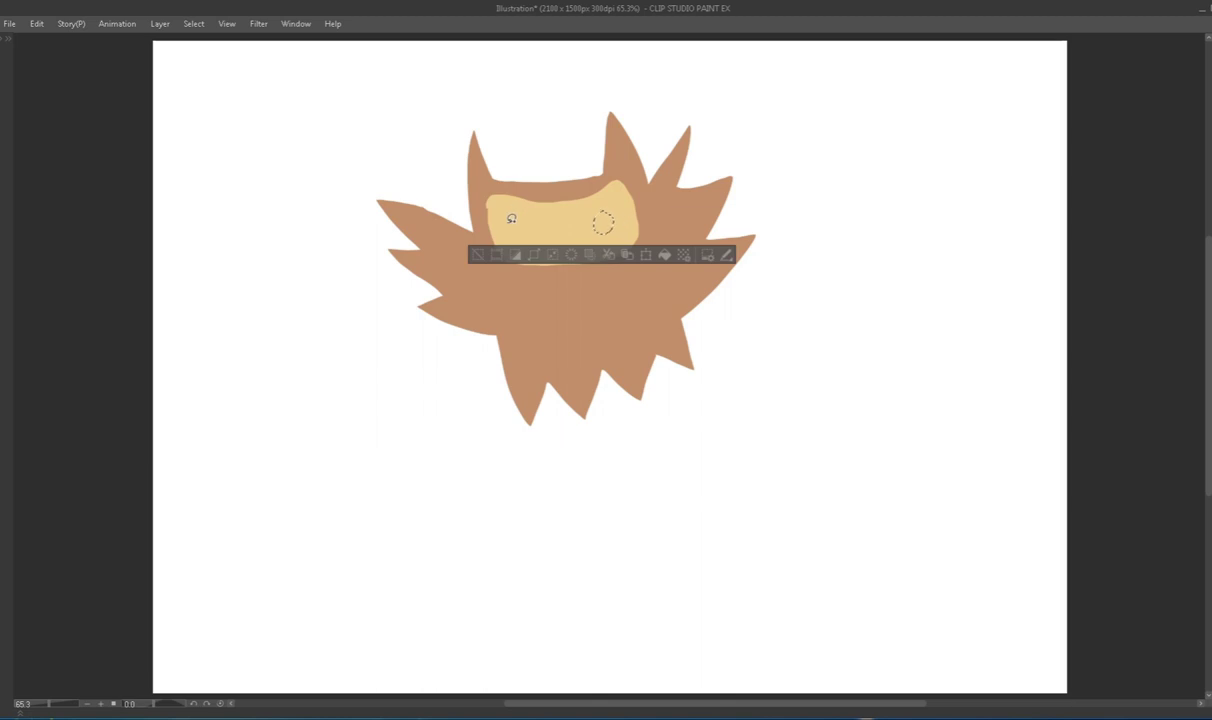
left_click_drag(509, 220, 510, 222)
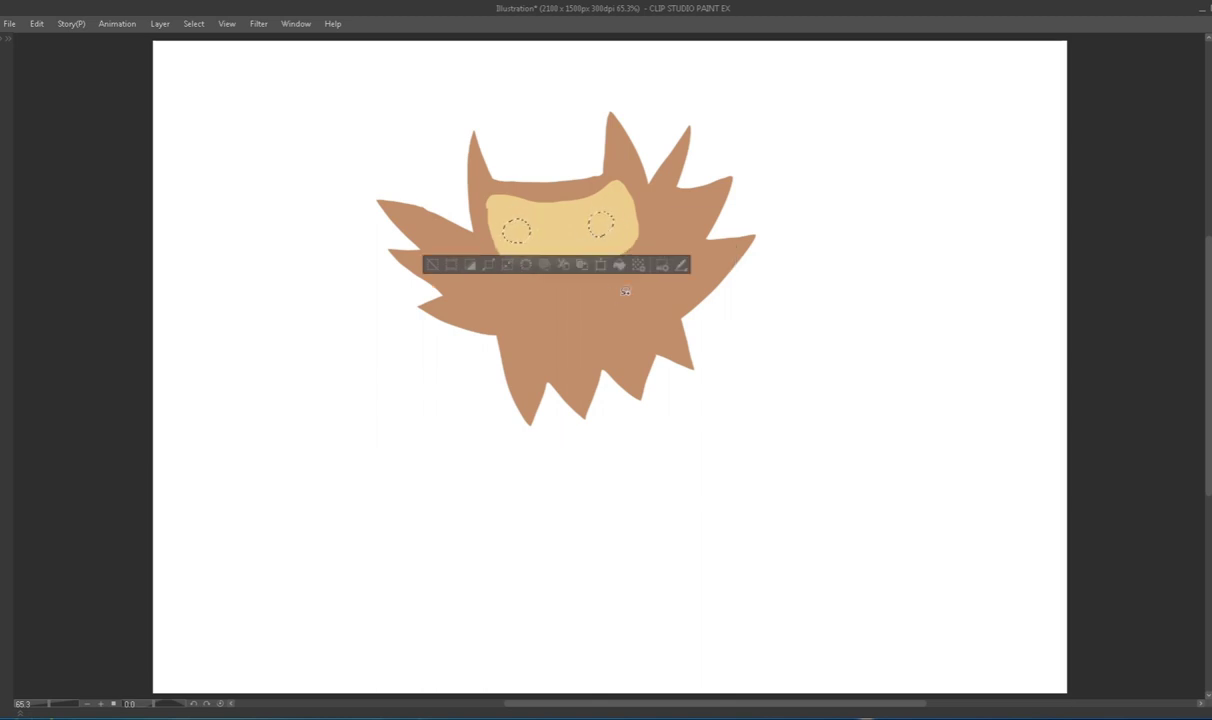
key("F9")
key("F9")
key("Delete")
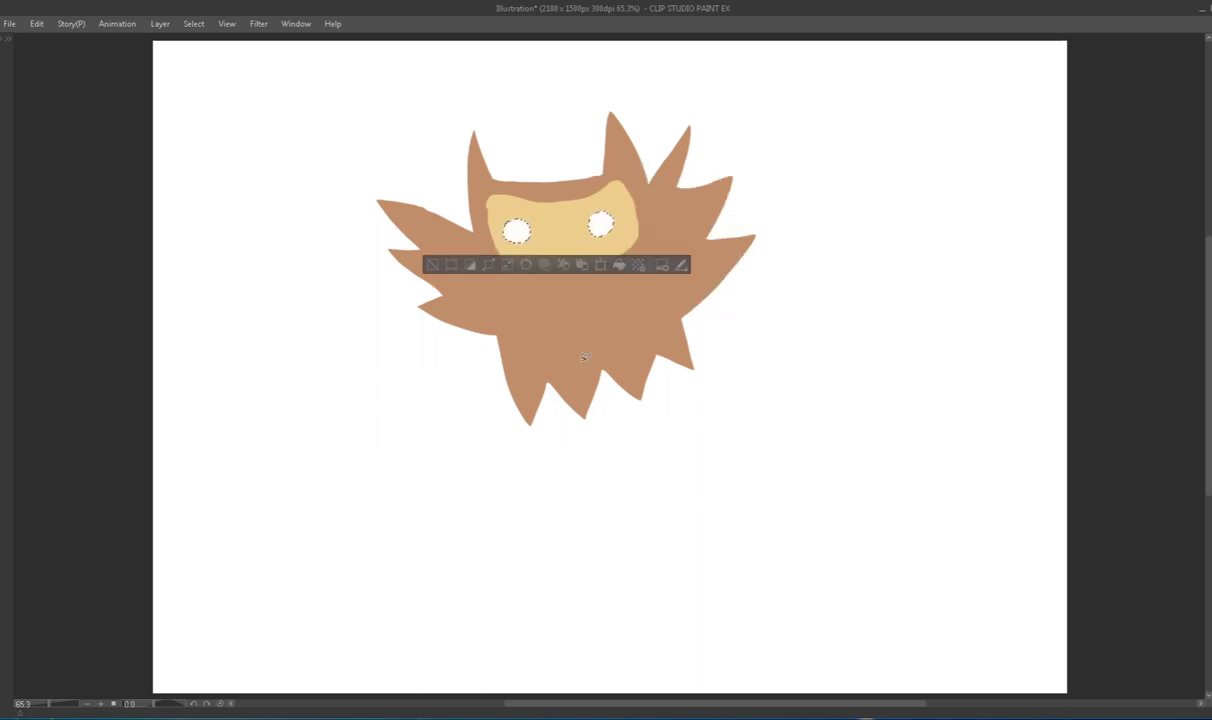
left_click(508, 263)
left_click(698, 333)
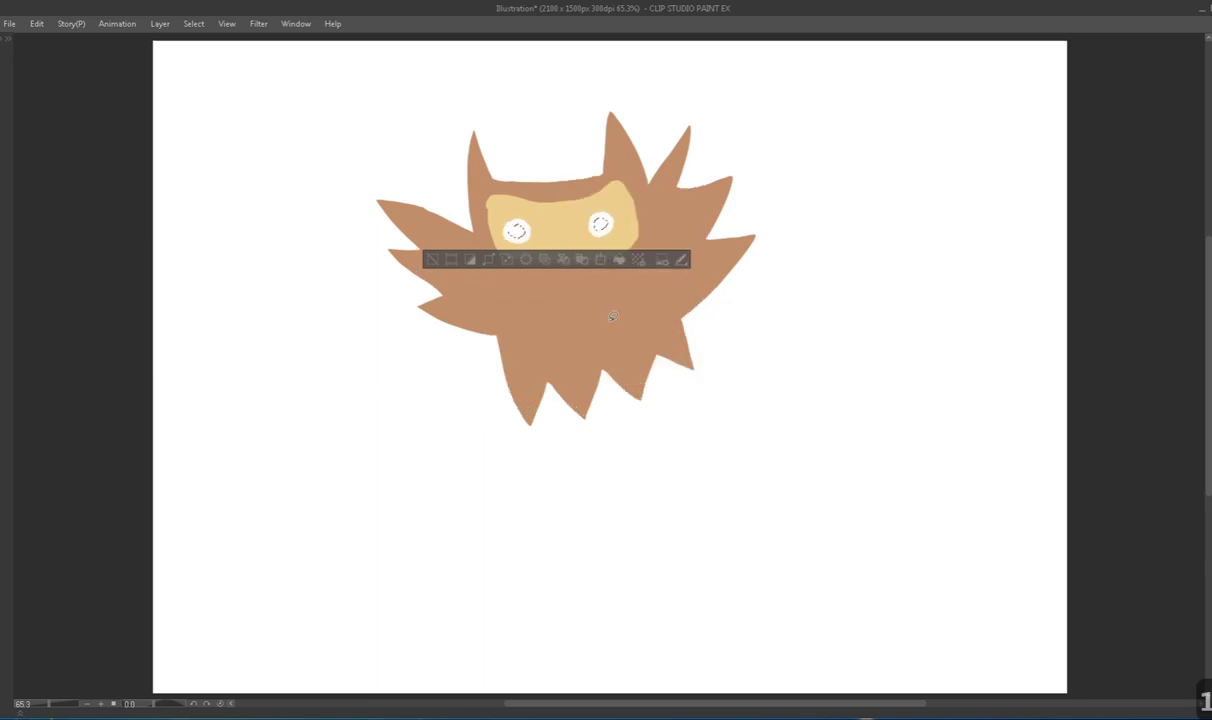
key("alt+Delete")
key("ctrl+d")
key("F7")
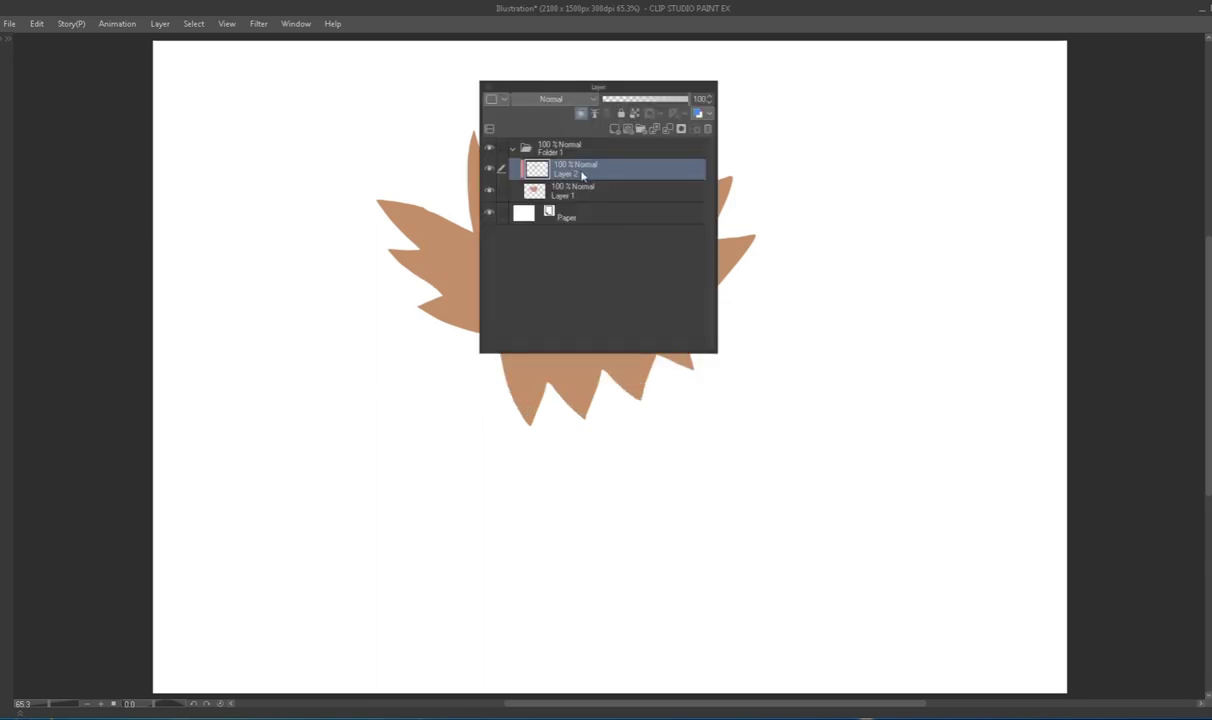
key("ctrl+z")
key("ctrl+z")
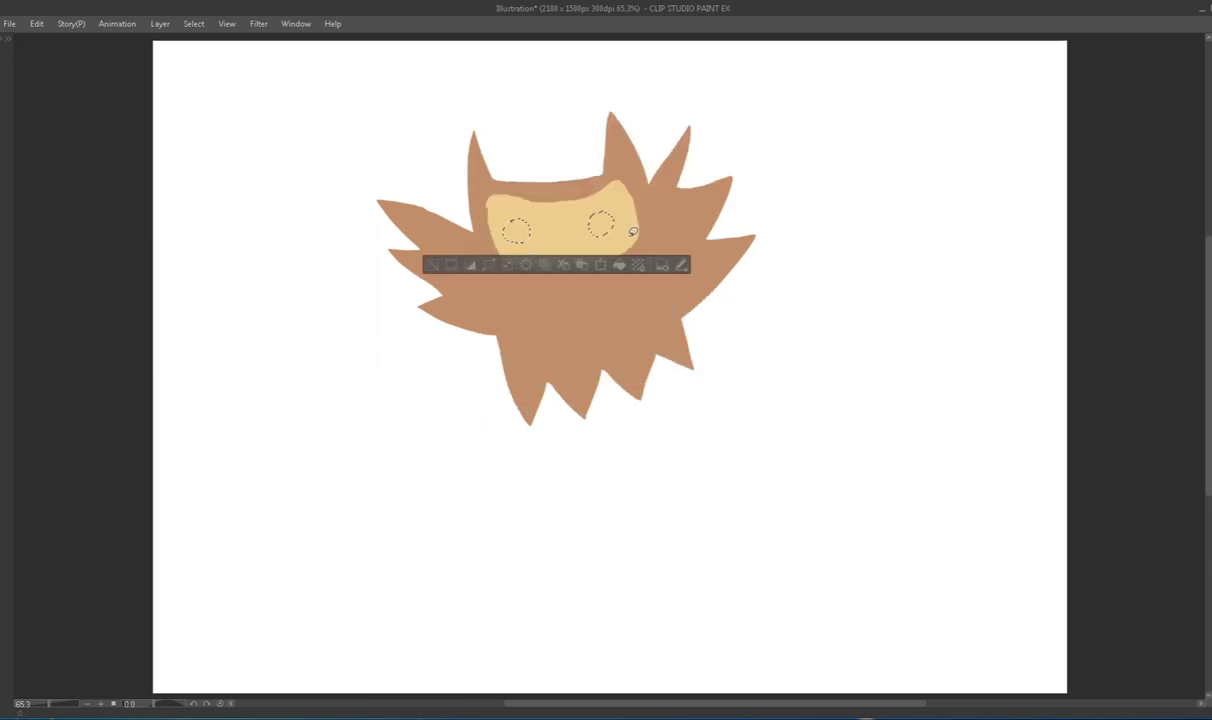
On a new layer, fill the eye selections with white, shrink them and fill the pupils with black.
key("F7")
left_click(643, 131)
key("F7")
key("alt+Delete")
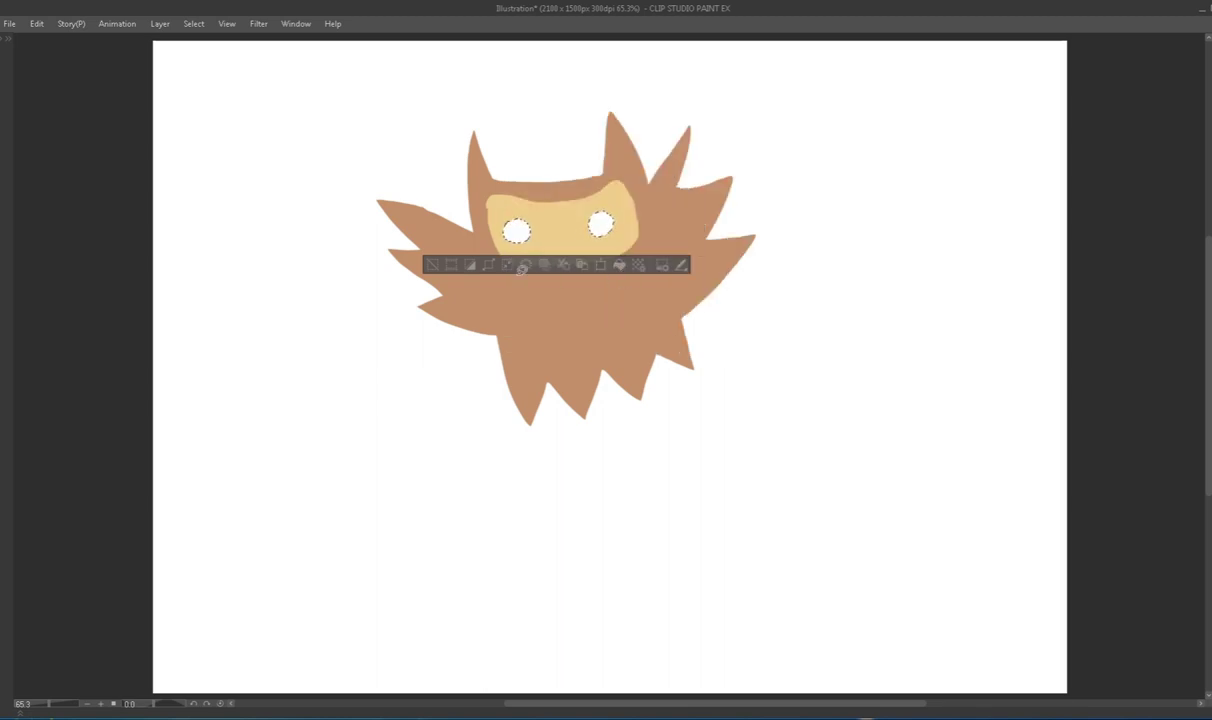
key("alt+Delete")
left_click(432, 259)
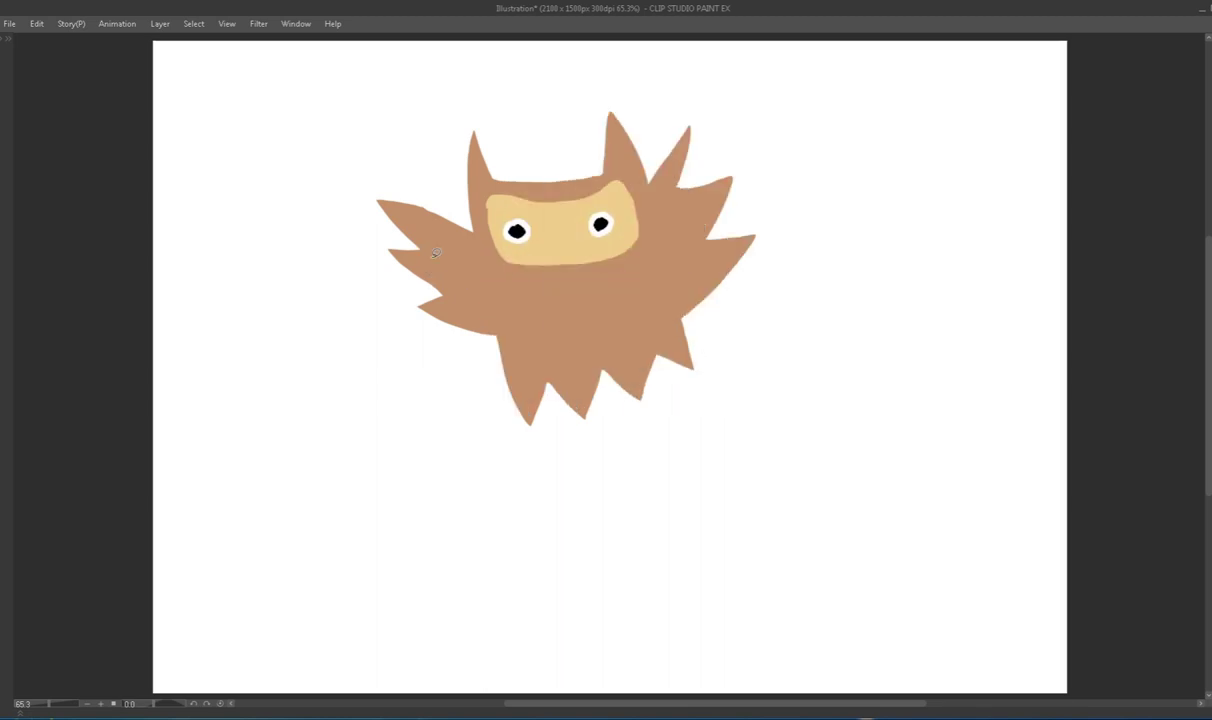
Lasso a small pointed beak below and between the eyes and fill it with dark brown.
key("F7")
key("F7")
left_click_drag(553, 247, 551, 250)
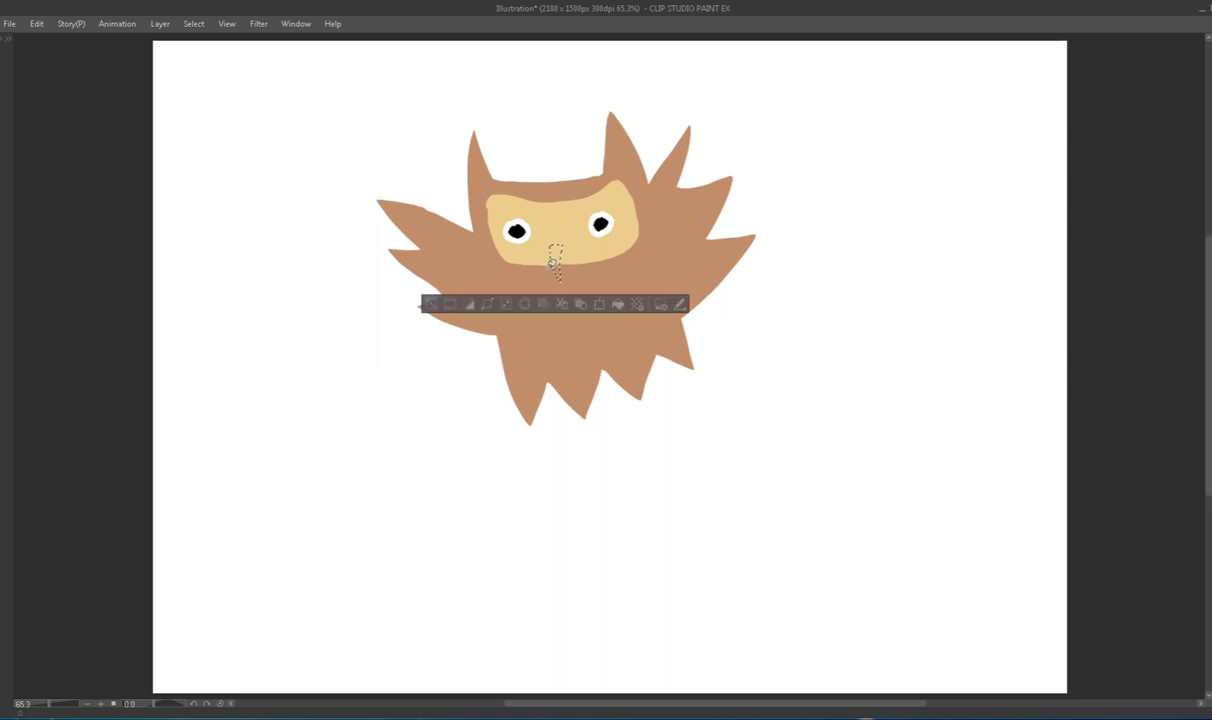
key("alt+Delete")
left_click(436, 302)
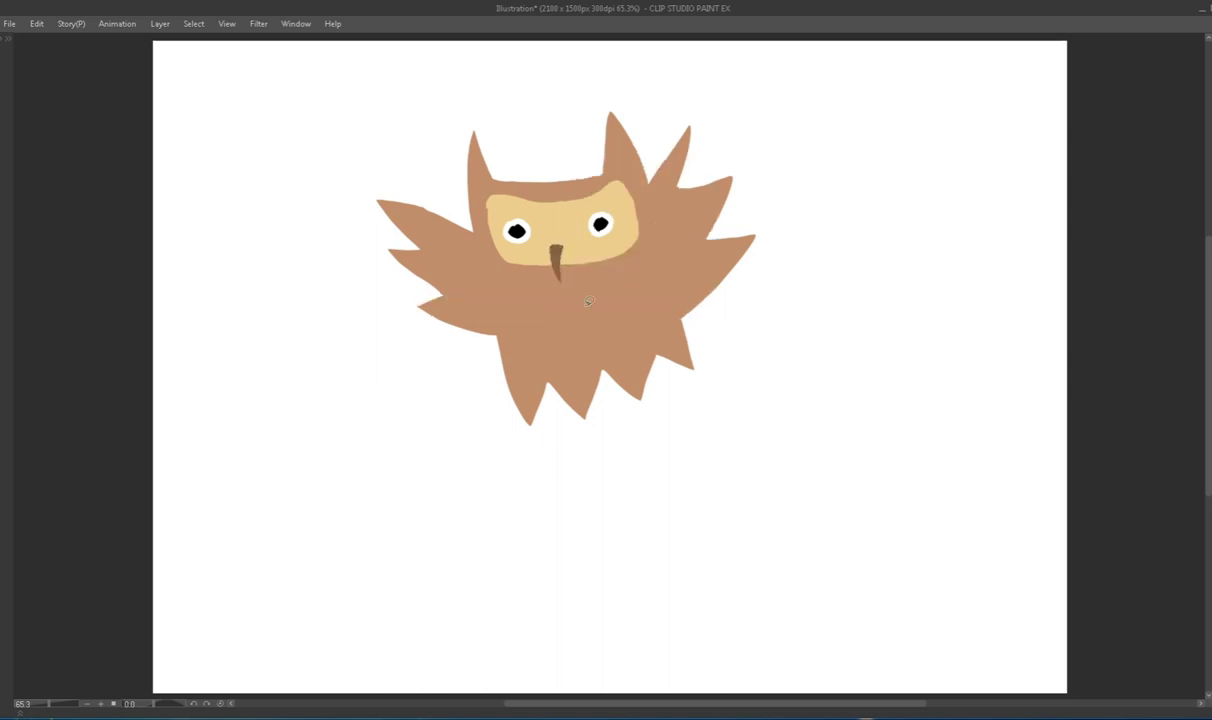
On a new layer, lasso six small tapered feather marks across the owl's chest.
key("F7")
key("F7")
left_click_drag(504, 284, 498, 312)
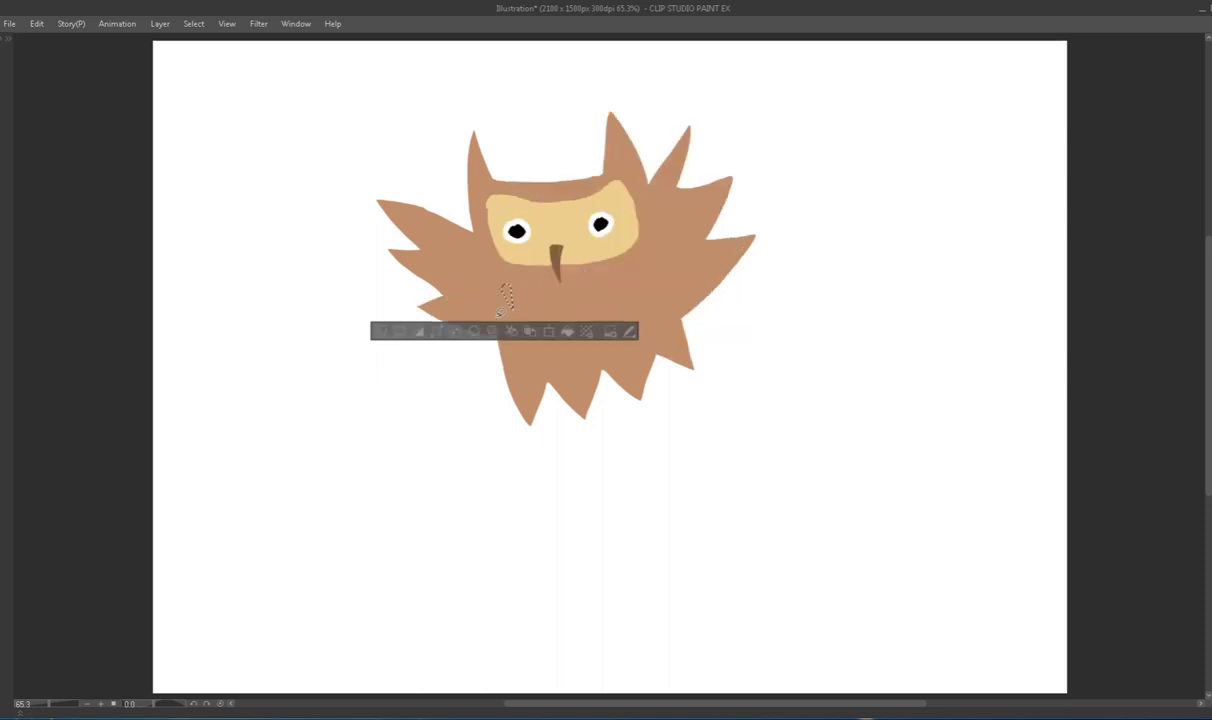
left_click_drag(561, 285, 555, 308)
left_click_drag(616, 278, 611, 302)
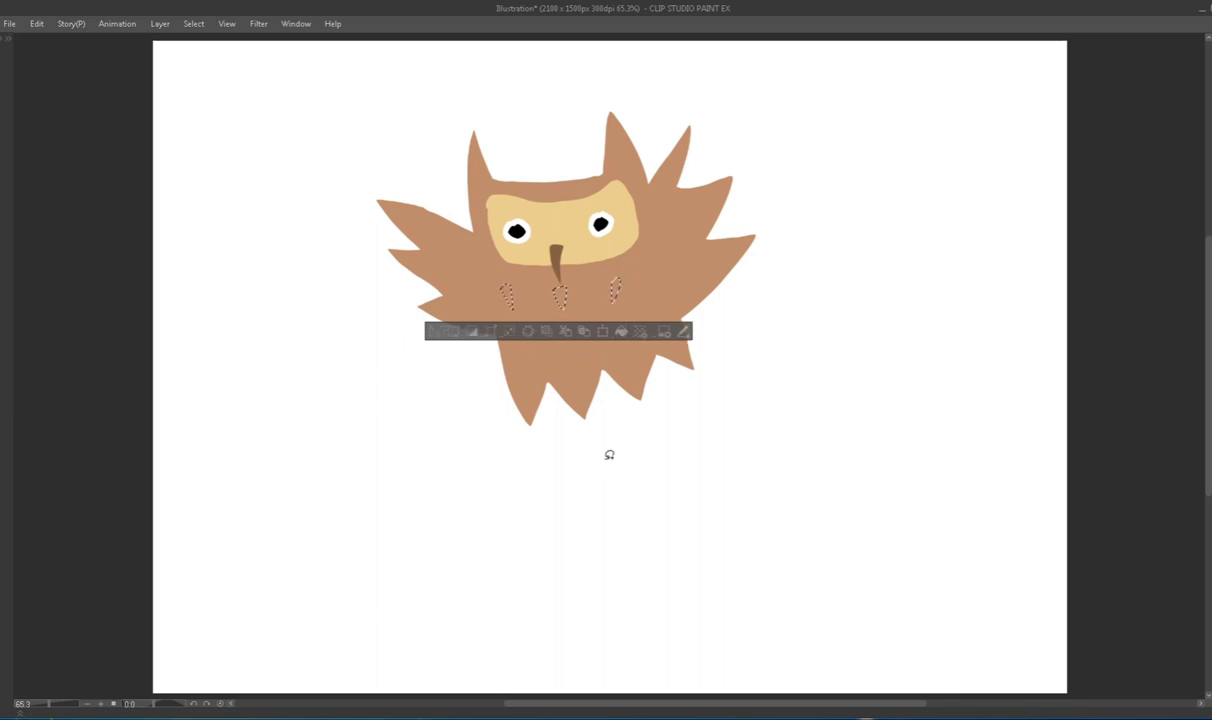
left_click_drag(603, 459, 598, 484)
left_click_drag(540, 311, 537, 346)
left_click_drag(593, 305, 588, 336)
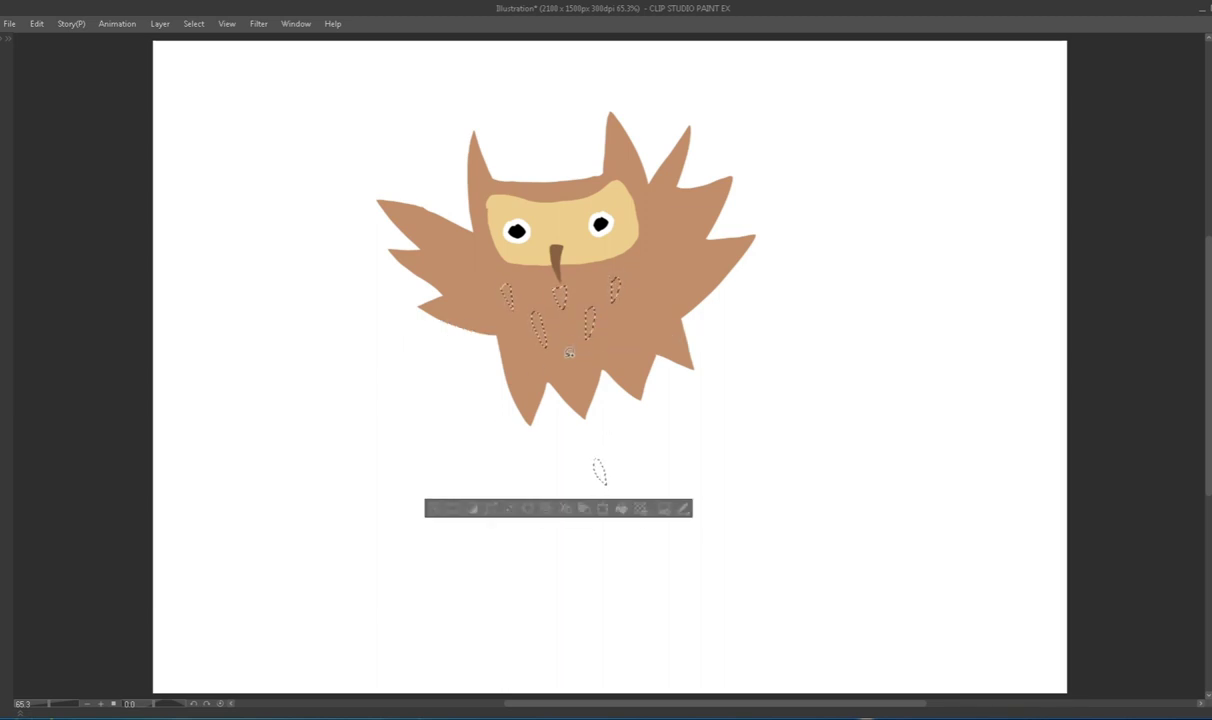
mouse_move(611, 459)
left_mouse_down()
mouse_move(599, 489)
mouse_move(592, 455)
left_mouse_up()
left_click_drag(561, 318, 566, 345)
Fill the chest feather marks with pale orange and clear the selection.
key("F3")
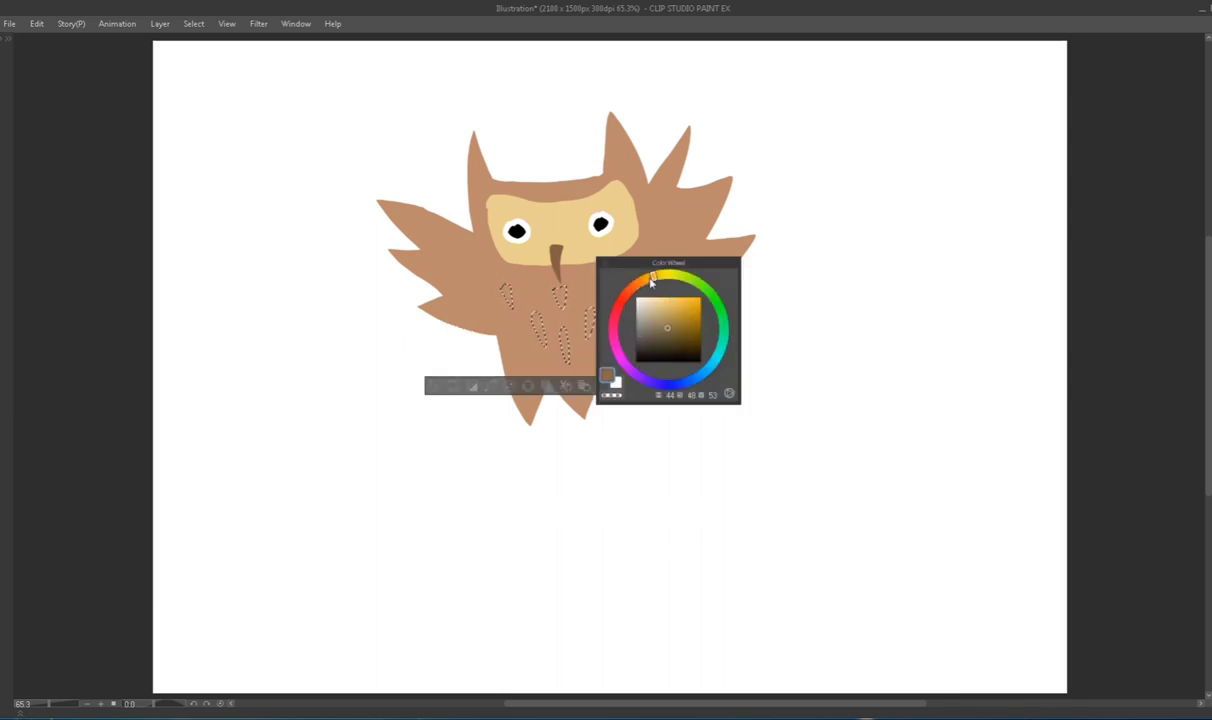
left_click(645, 305)
key("alt+BackSpace")
key("ctrl+d")
key("F7")
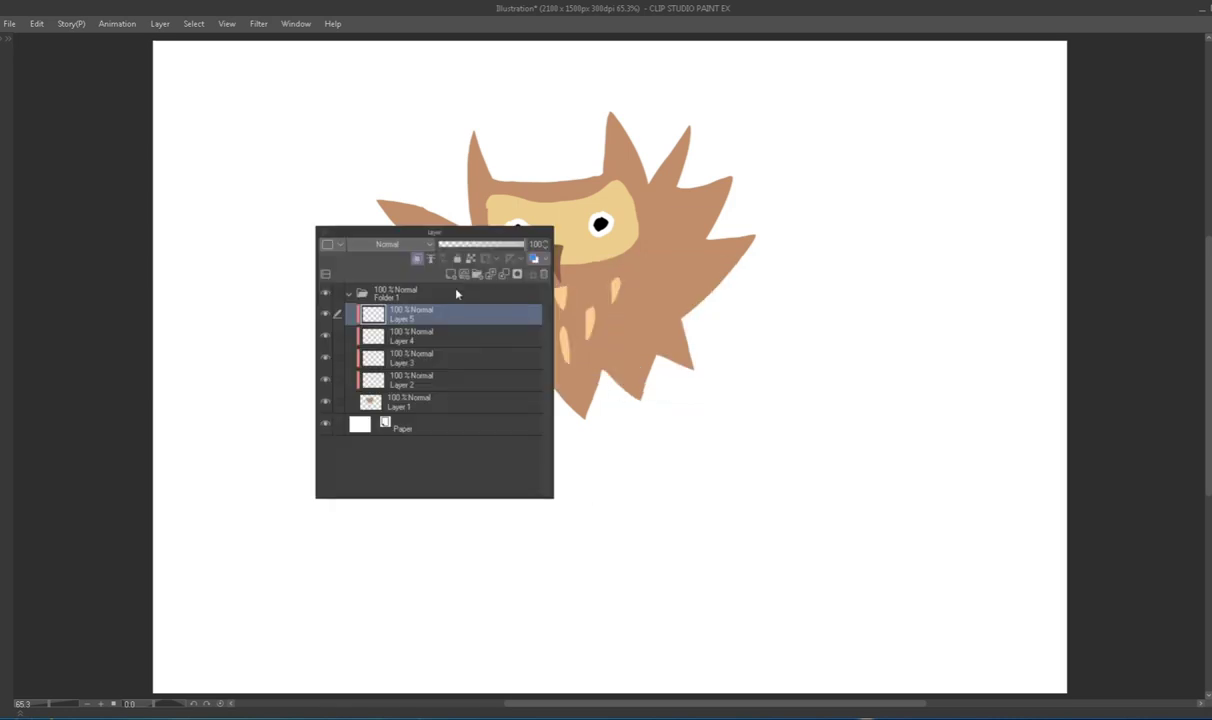
key("F7")
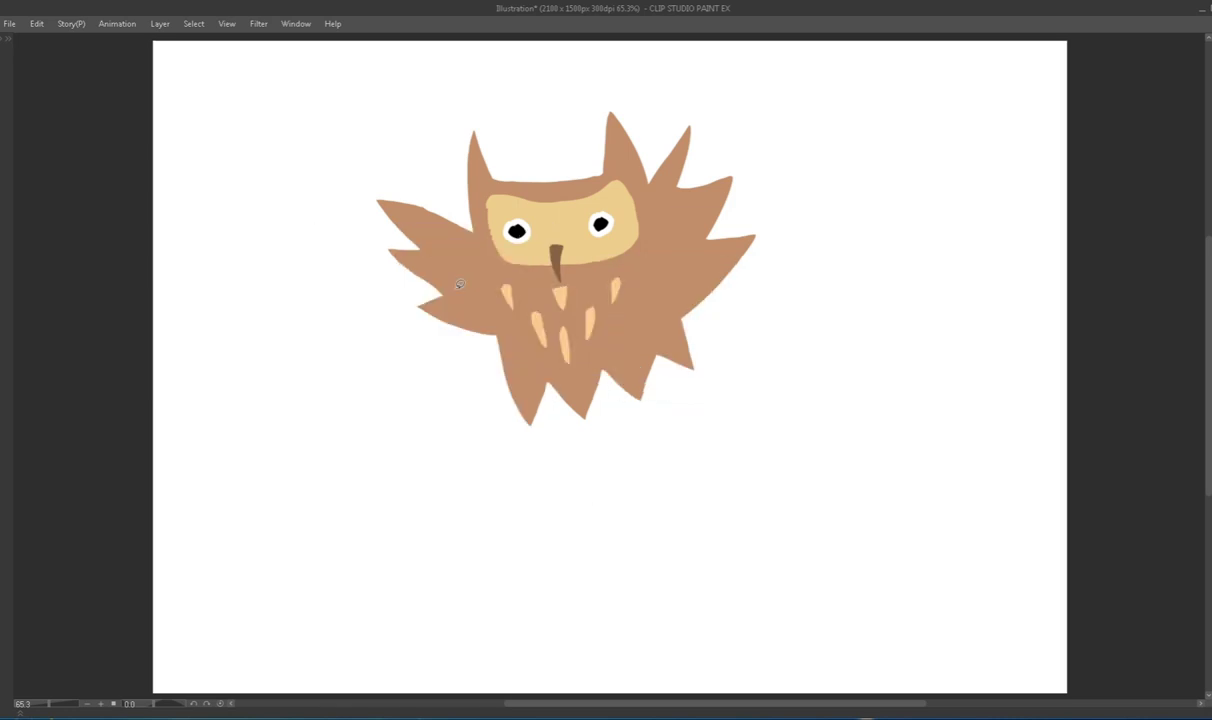
key("F7")
left_click(600, 268)
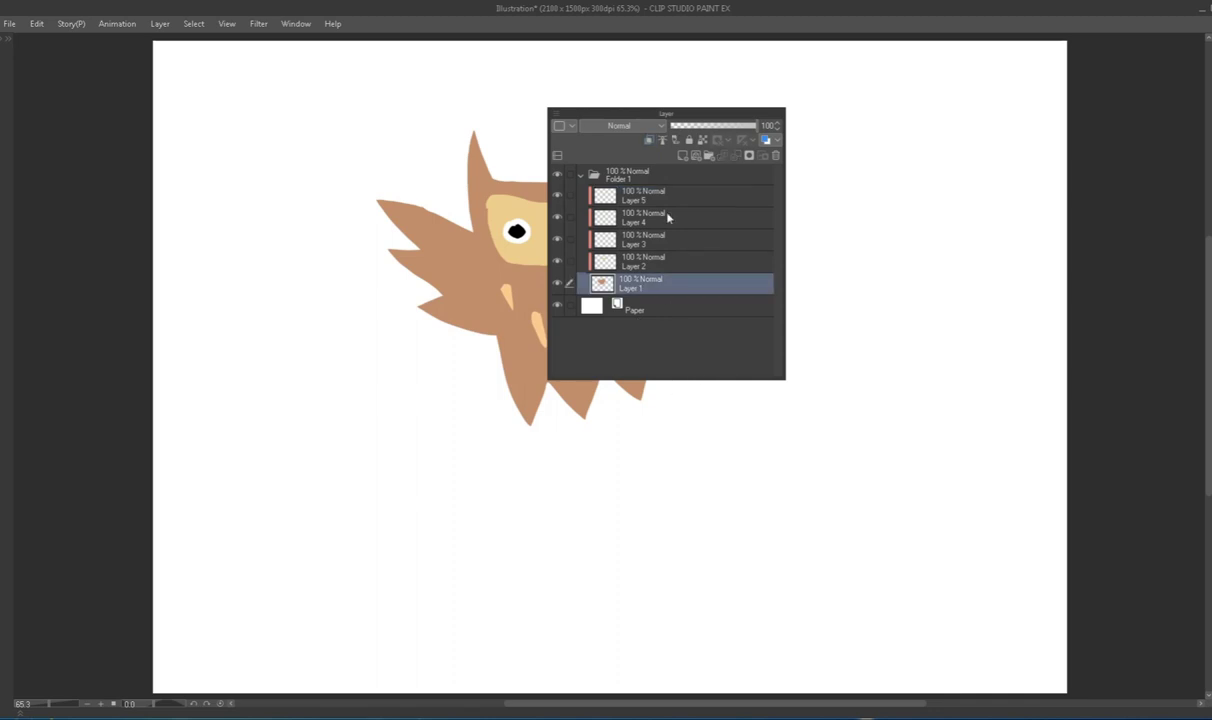
key("F7")
key("F7")
left_click(635, 244)
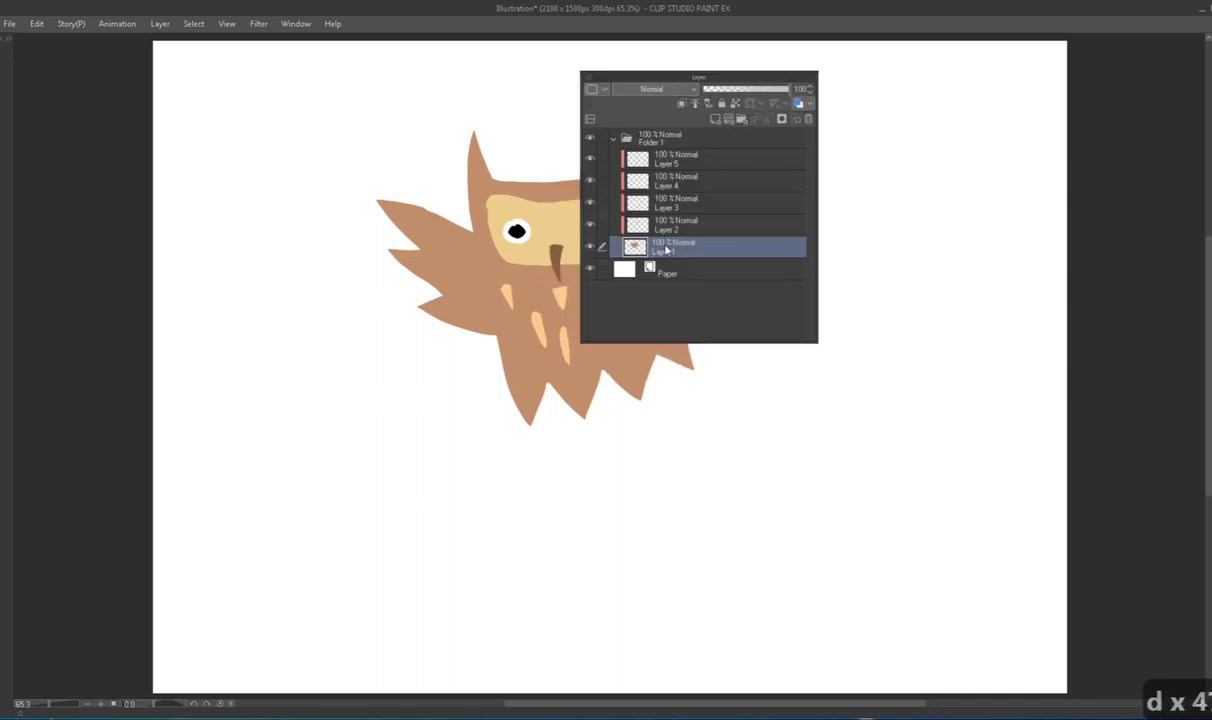
key("F7")
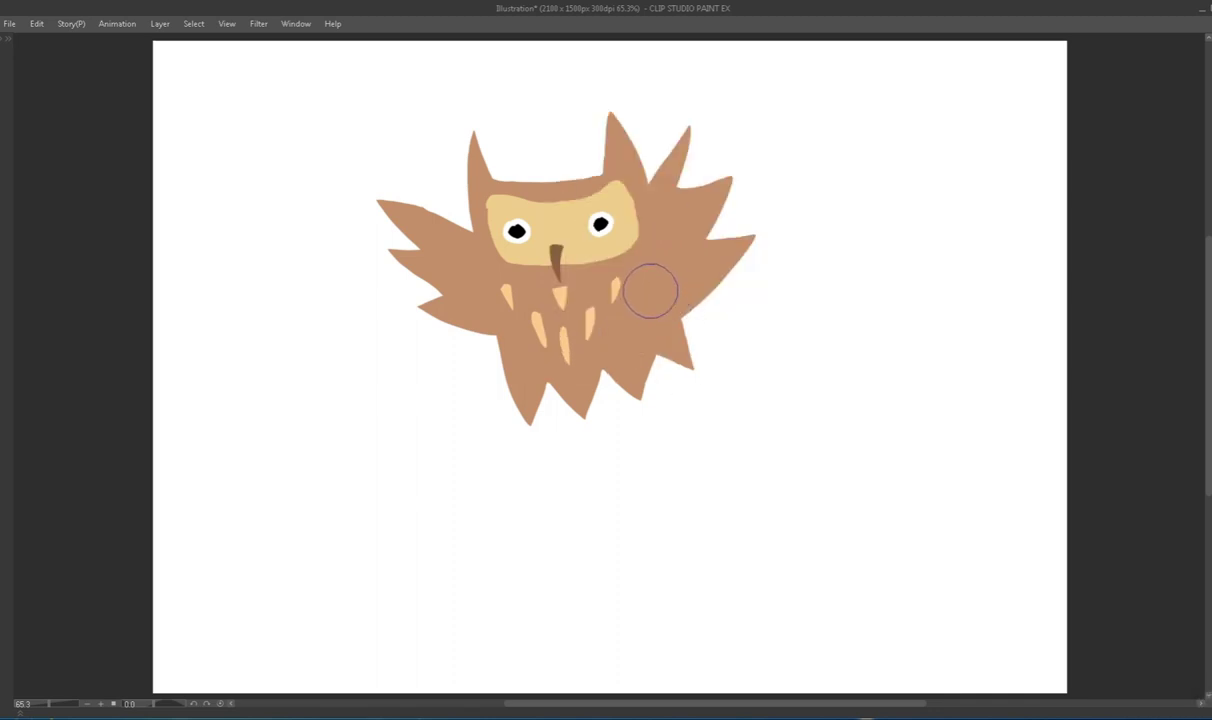
key("F7")
key("F7")
Add a Hue/Saturation/Luminosity correction layer above Layer 5 with hue shifted toward red, saturation 19 and luminosity -34.
key("F7")
left_click(595, 146)
left_click(618, 167)
right_click(618, 167)
mouse_move(640, 200)
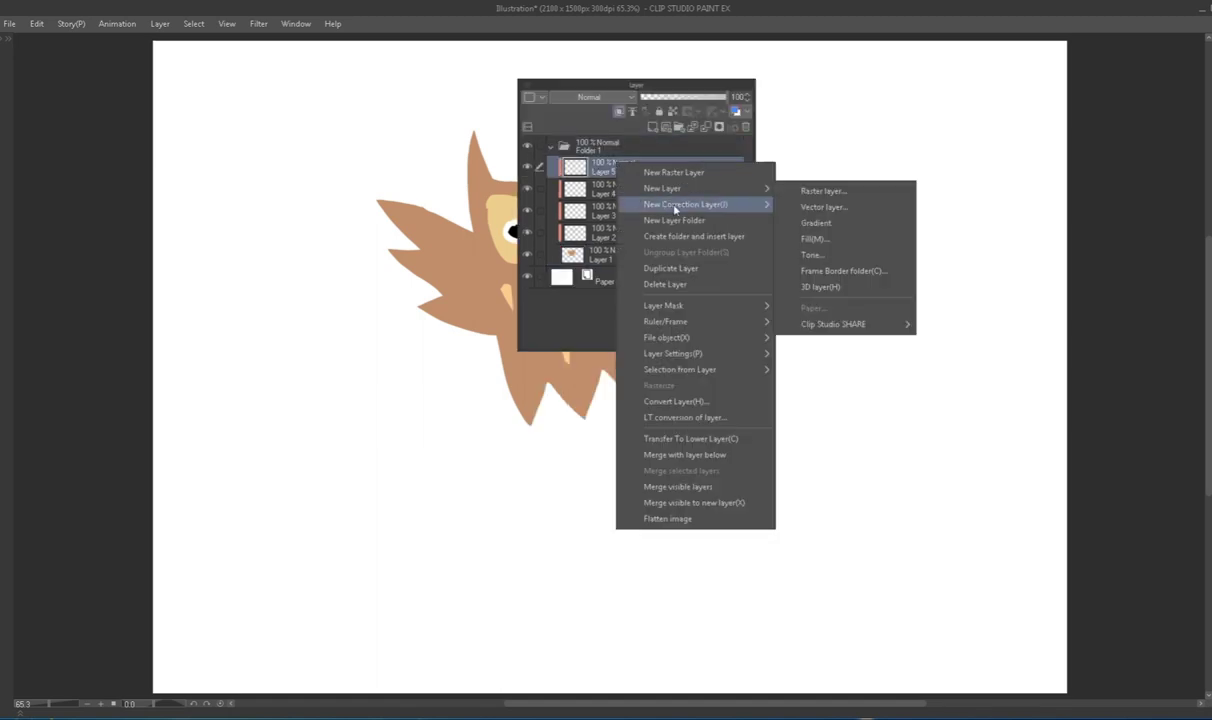
left_click(823, 220)
left_click_drag(384, 410, 369, 408)
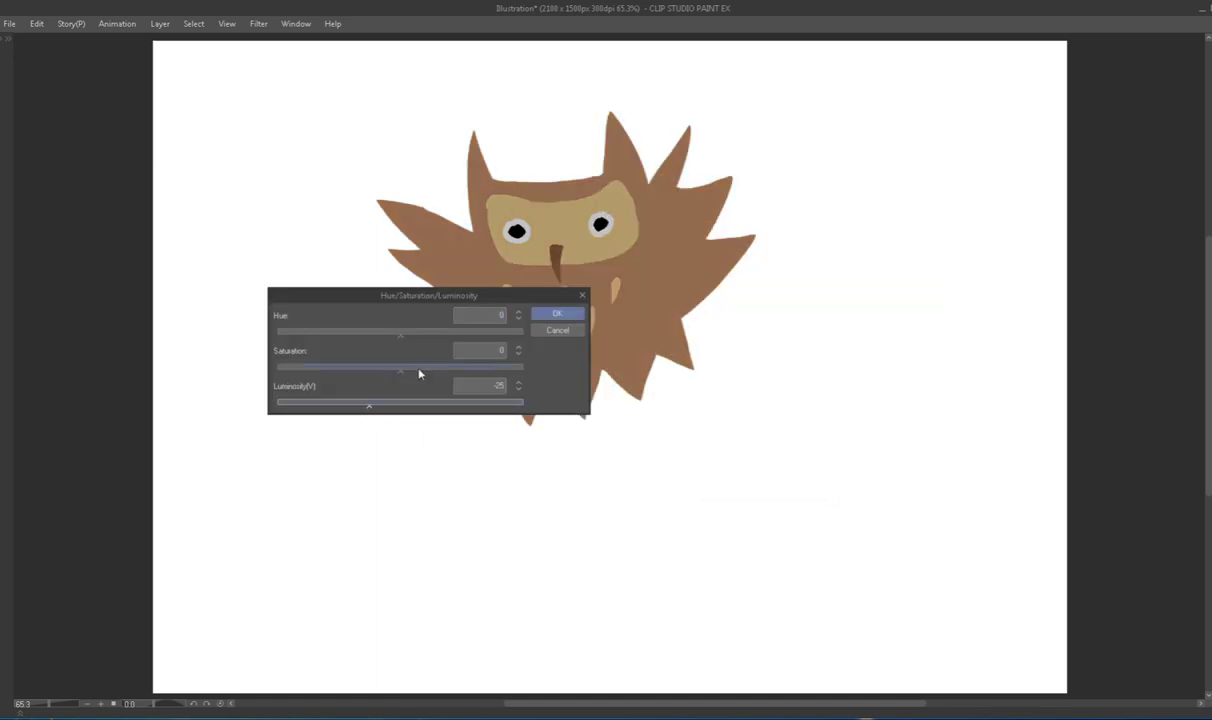
left_click_drag(419, 373, 424, 370)
left_click_drag(369, 405, 357, 409)
mouse_move(400, 333)
left_mouse_down()
mouse_move(379, 338)
mouse_move(393, 340)
left_mouse_up()
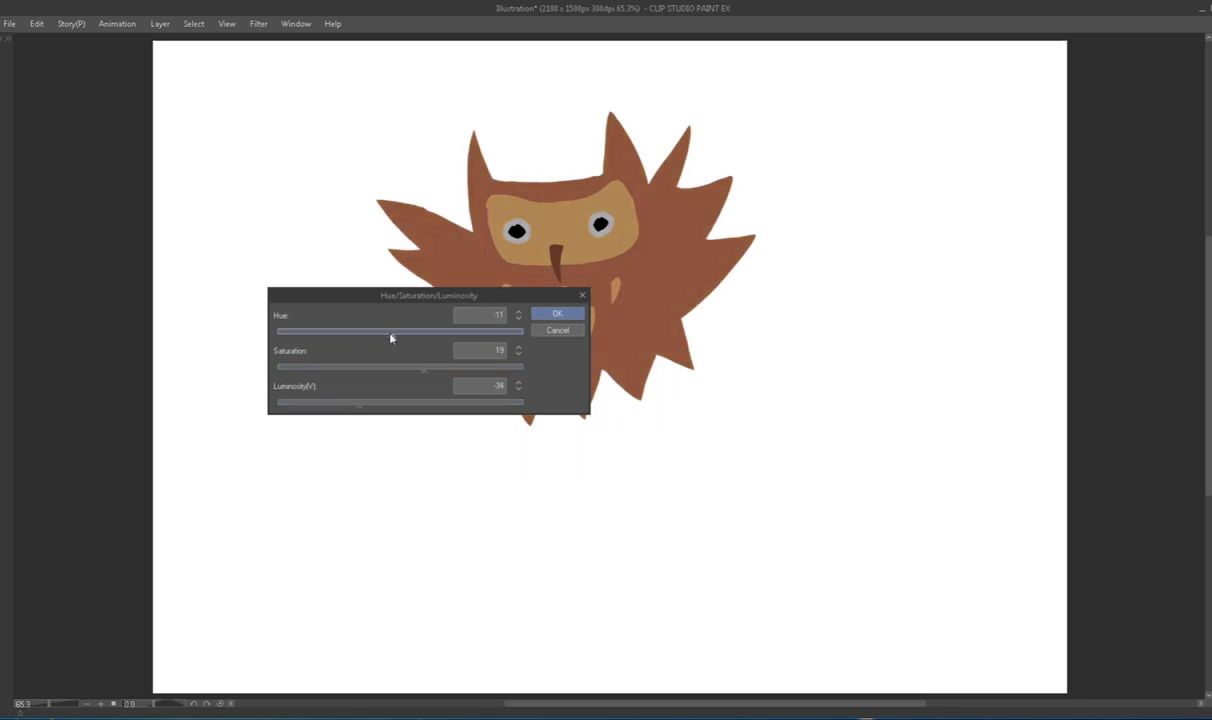
left_click(557, 313)
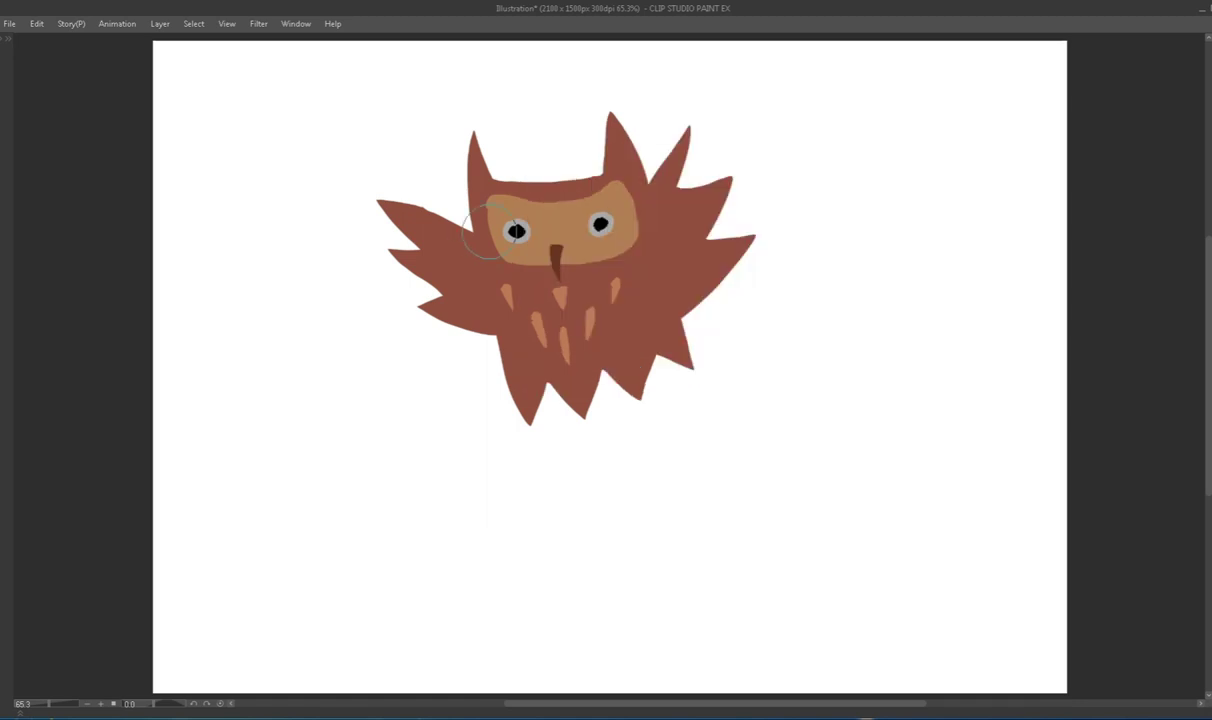
Clear the correction layer's mask to hide the darkening from the whole owl.
left_click(38, 24)
left_click(644, 127)
key("ctrl+z")
key("F7")
key("F6")
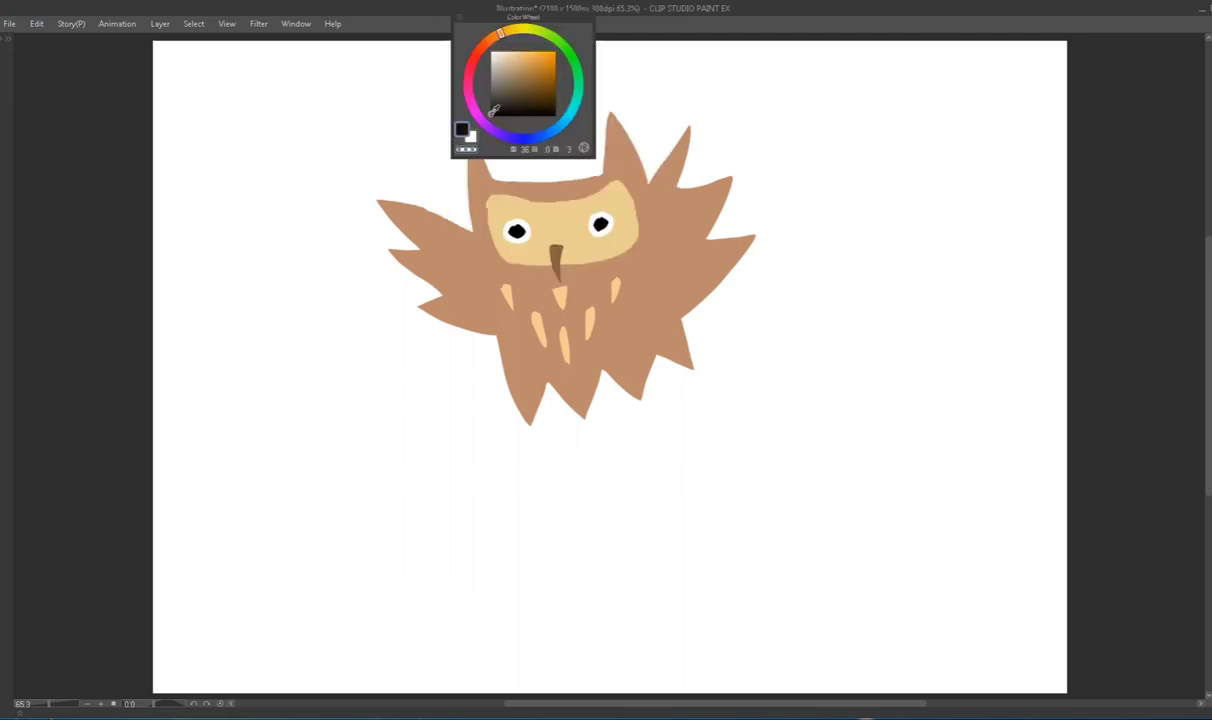
key("F7")
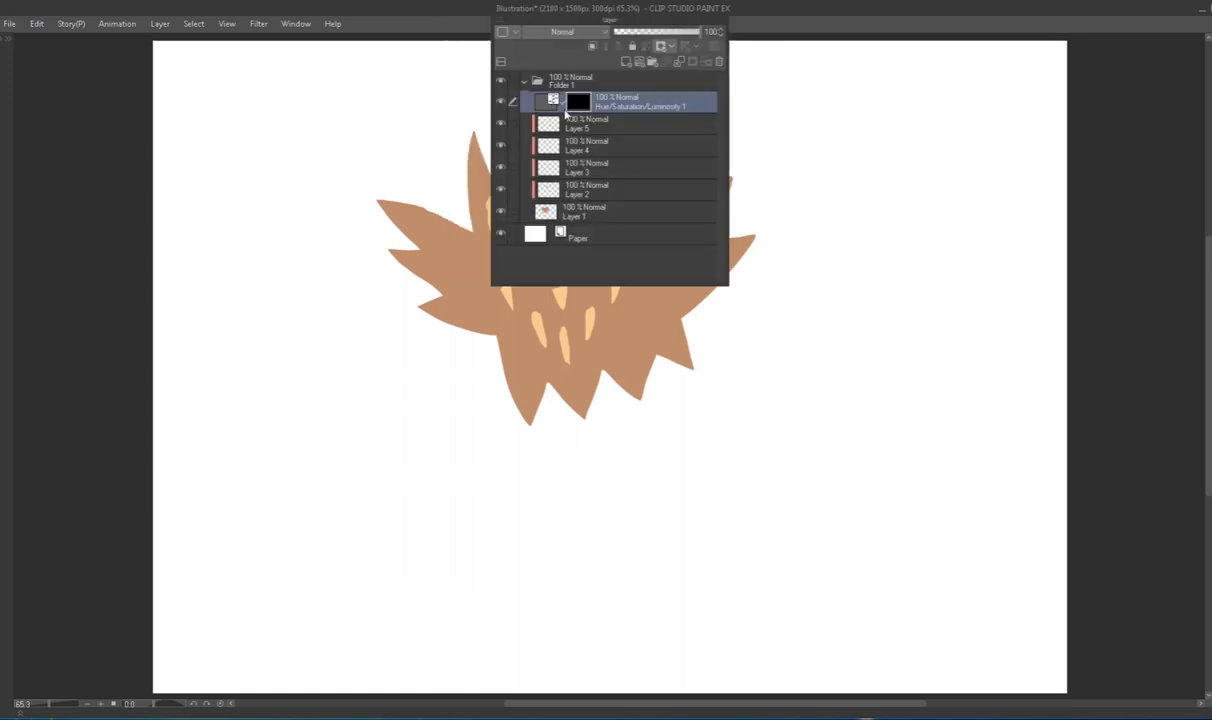
Brush the darker correction onto the owl's lower body and right side, and set the correction layer's opacity to 63%.
mouse_move(668, 352)
left_mouse_down()
mouse_move(617, 406)
mouse_move(757, 211)
left_mouse_up()
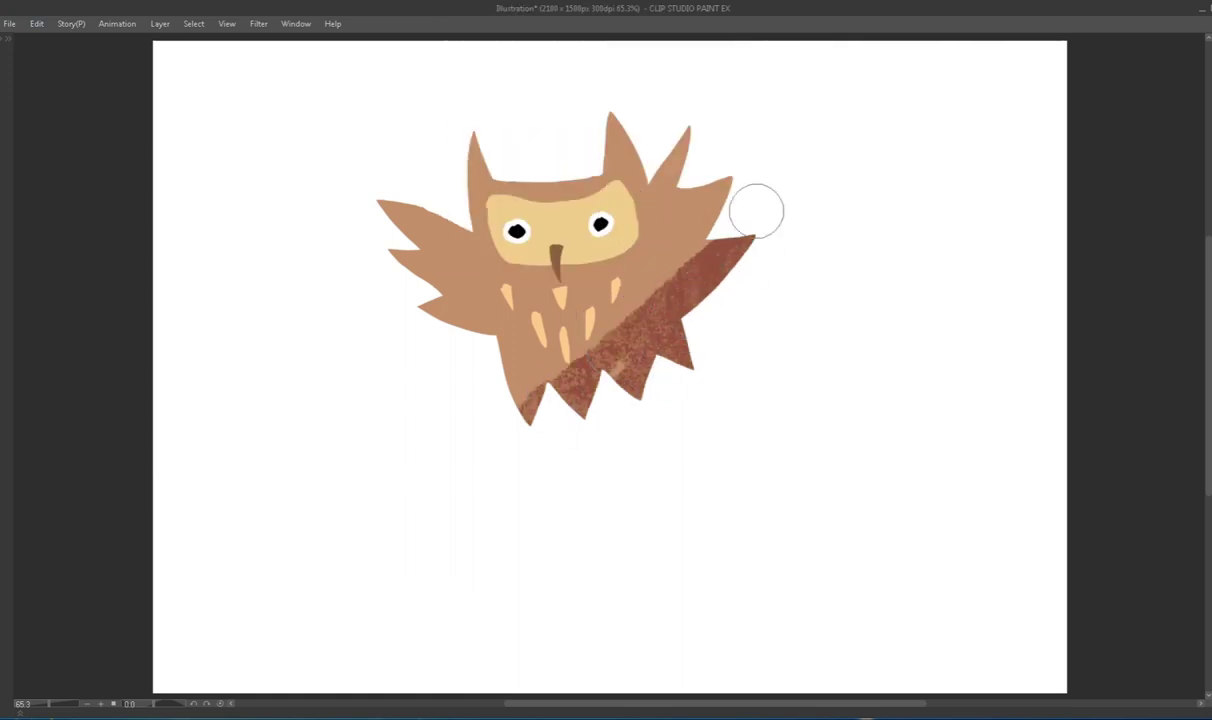
mouse_move(571, 239)
left_mouse_down()
mouse_move(628, 225)
mouse_move(600, 300)
mouse_move(740, 260)
left_mouse_up()
key("F7")
left_click_drag(540, 395, 635, 243)
key("ctrl+z")
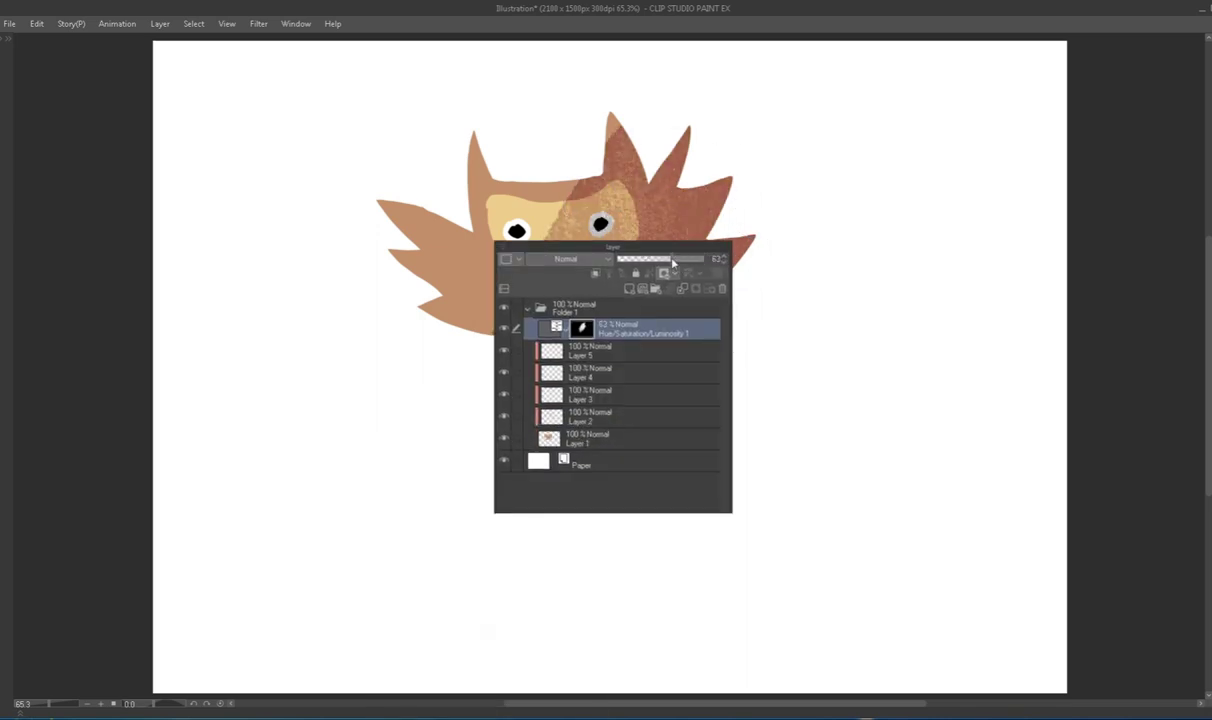
key("F7")
Add a new layer above the correction layer and change the paper colour to warm grey.
key("ctrl+shift+n")
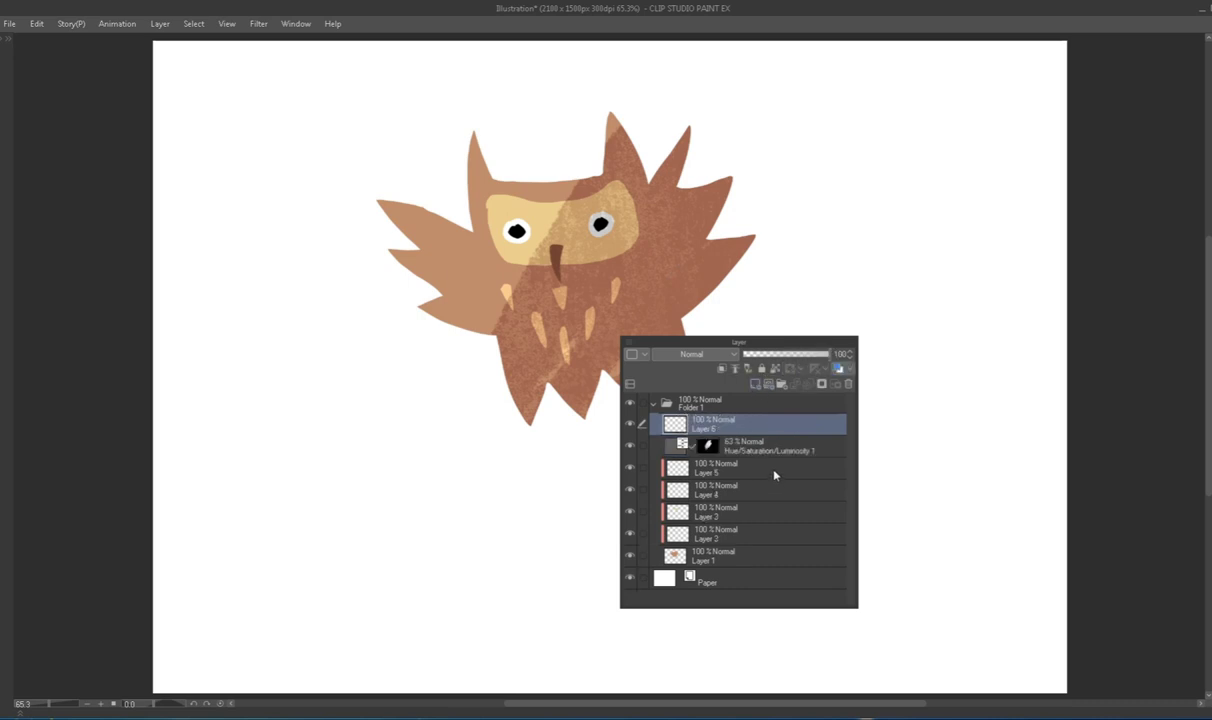
left_click(700, 577)
double_click(692, 575)
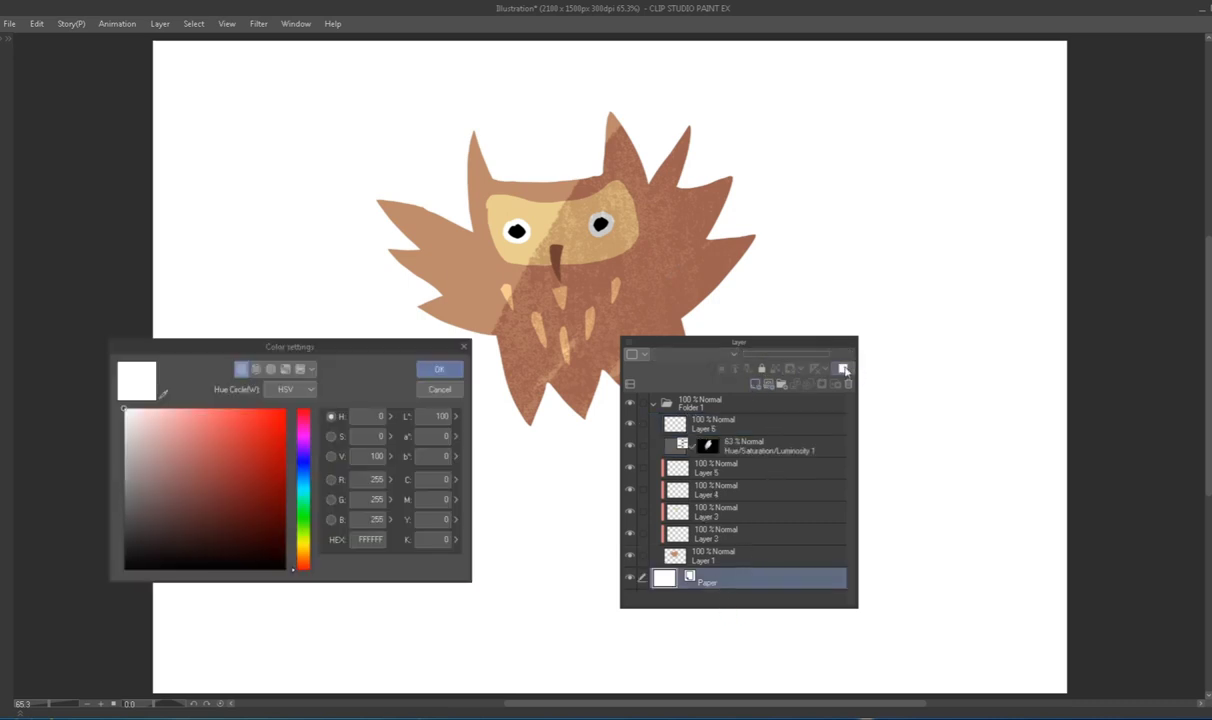
left_click(128, 484)
left_click(439, 369)
Clip the new layer to the owl and brush thin white highlights along the left edges of the ears, left wing and face patch.
left_click(760, 445)
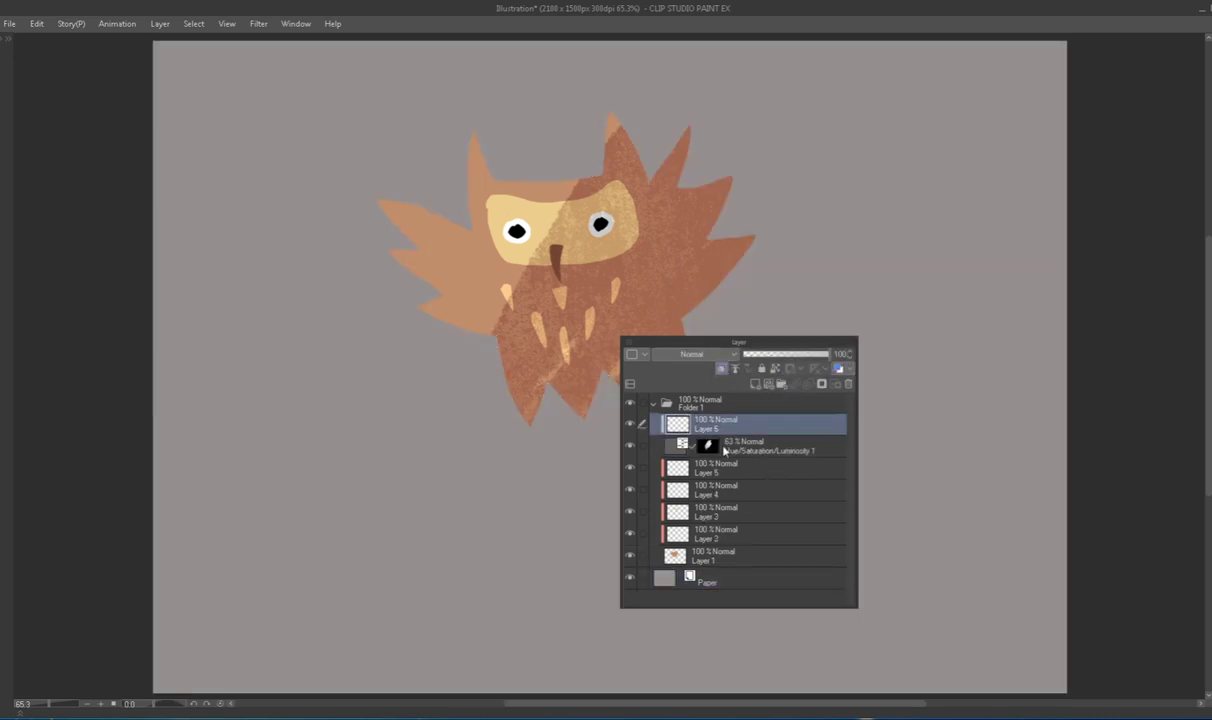
left_click(730, 424)
key("F8")
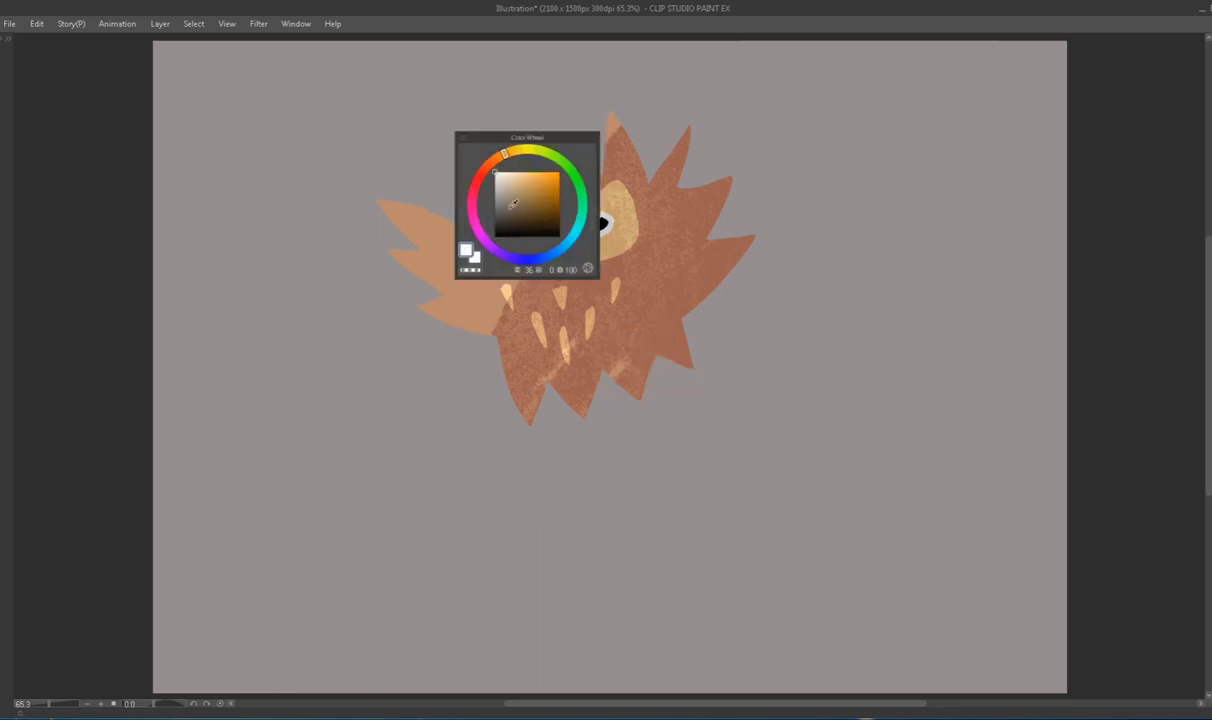
key("F8")
key("bracketleft")
key("bracketleft")
key("bracketleft")
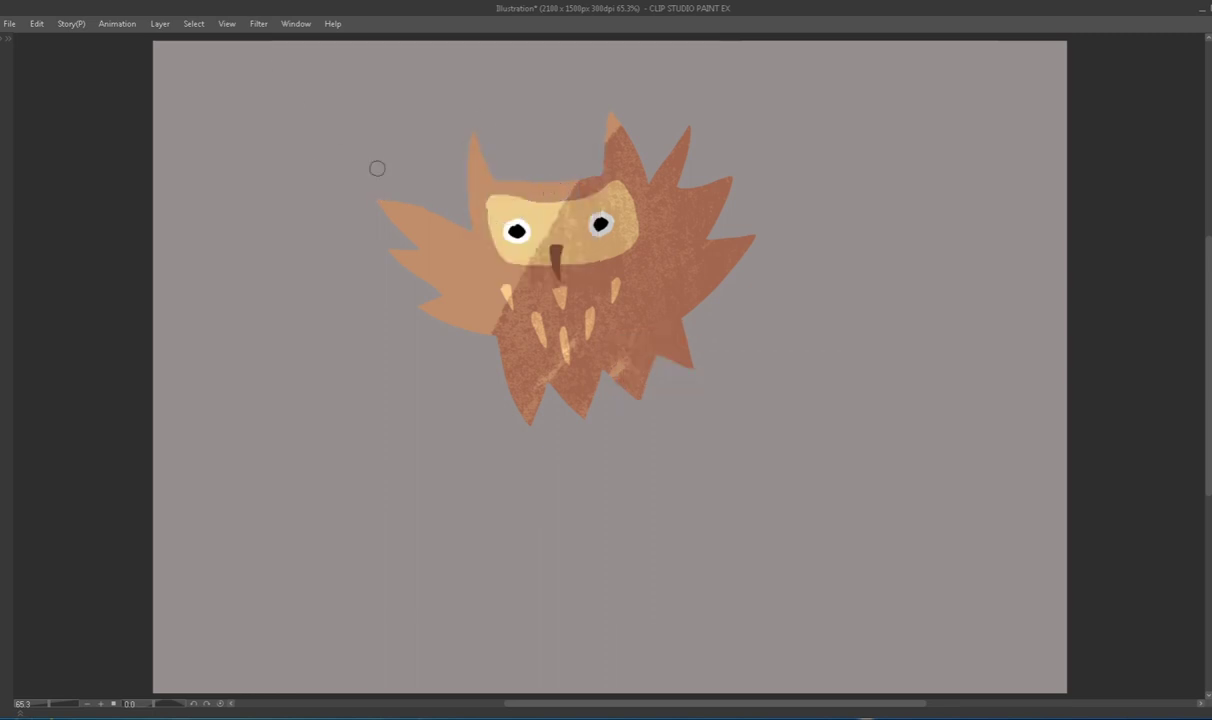
left_click_drag(471, 212, 472, 133)
left_click_drag(607, 158, 608, 114)
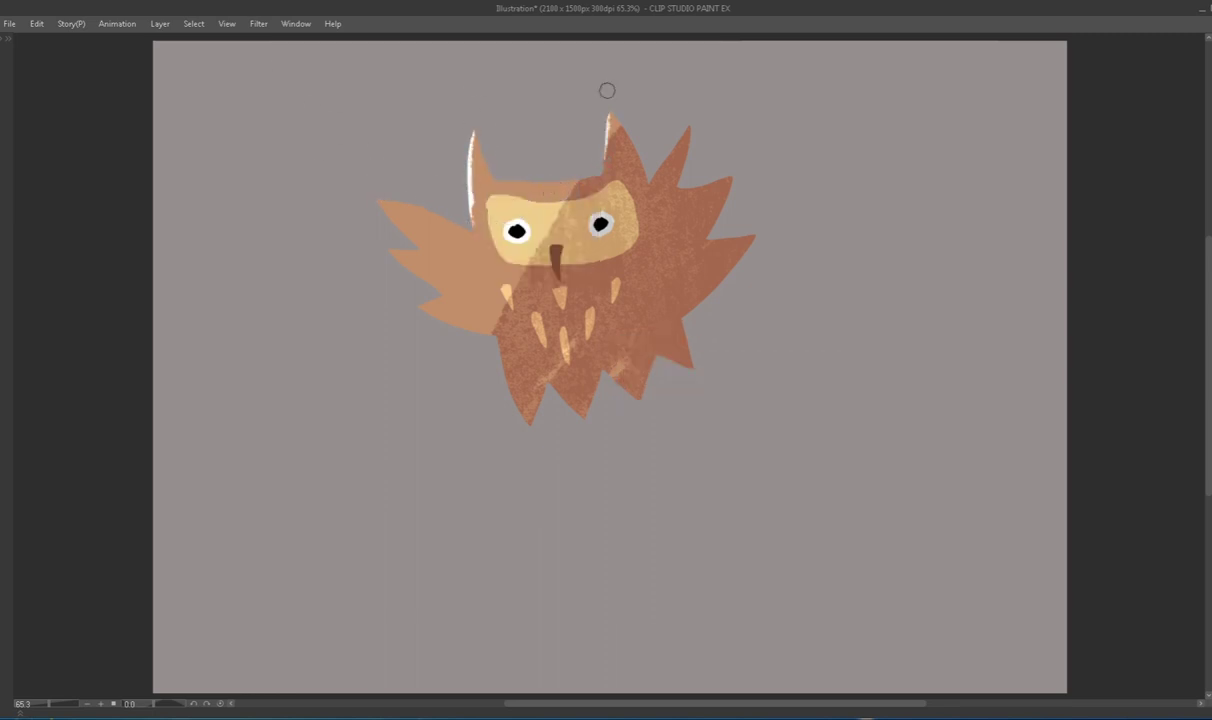
mouse_move(380, 201)
left_mouse_down()
mouse_move(431, 212)
mouse_move(444, 311)
mouse_move(471, 180)
left_mouse_up()
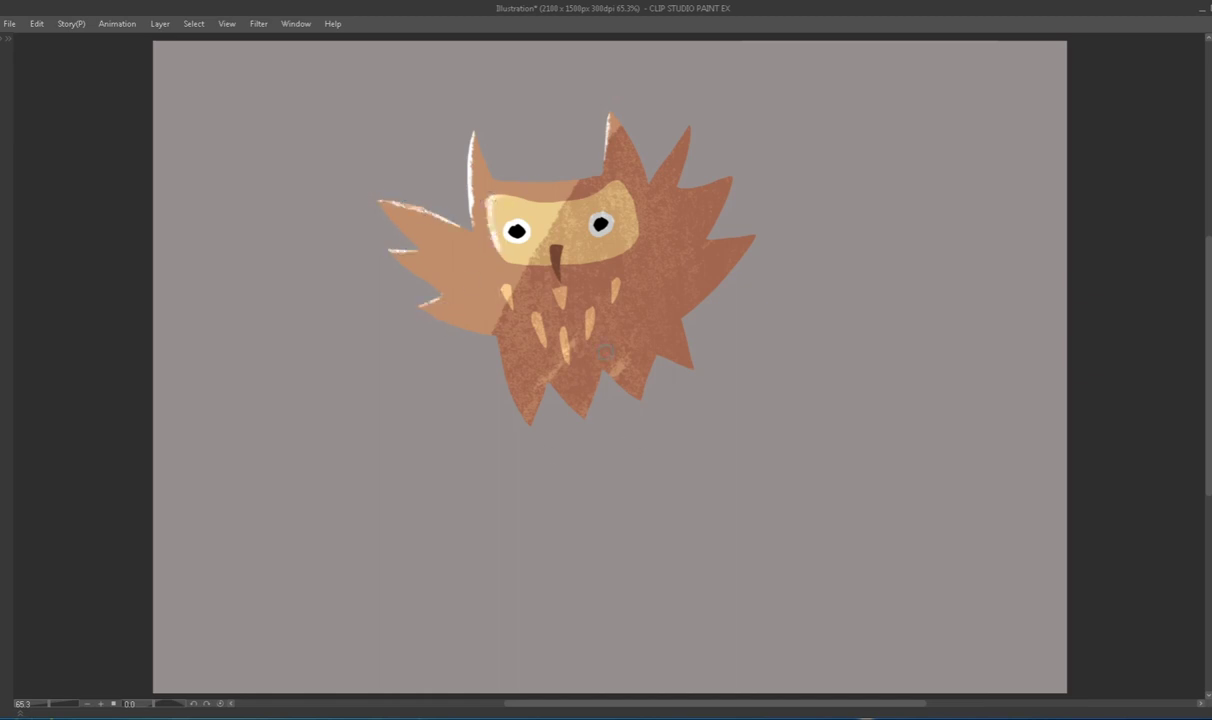
Set the correction layer's opacity to 72% and add a new clipped layer above the highlight layer.
key("F7")
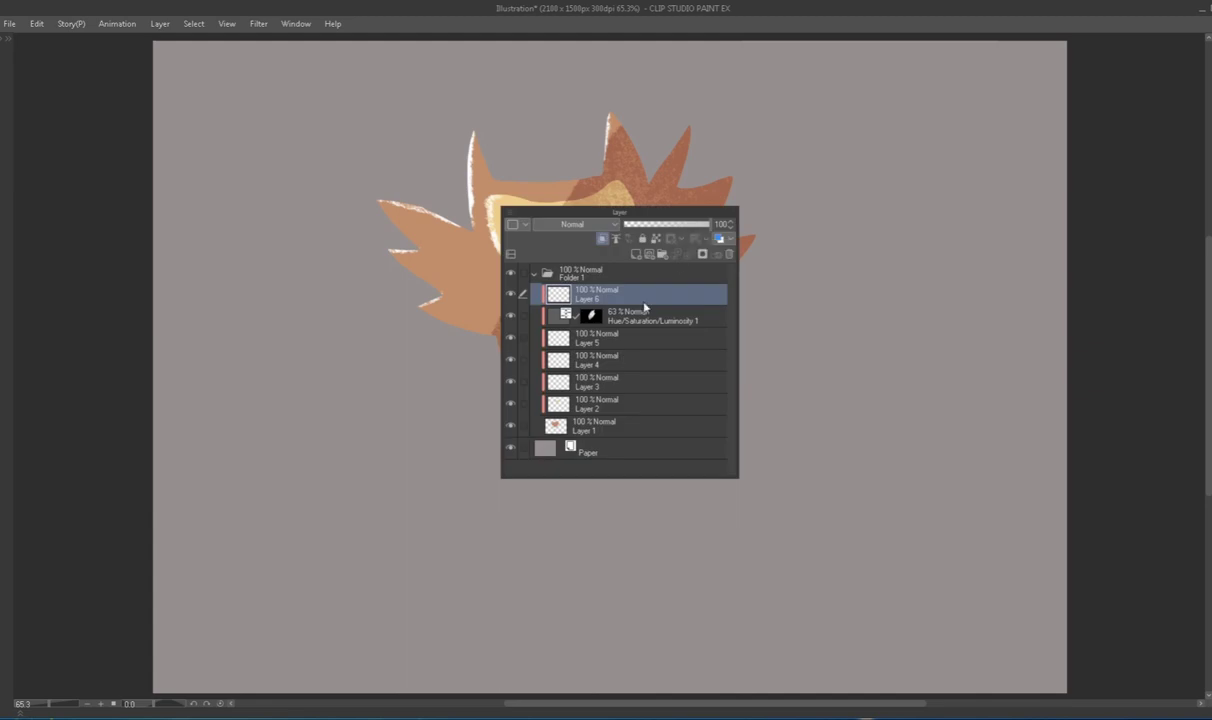
key("F7")
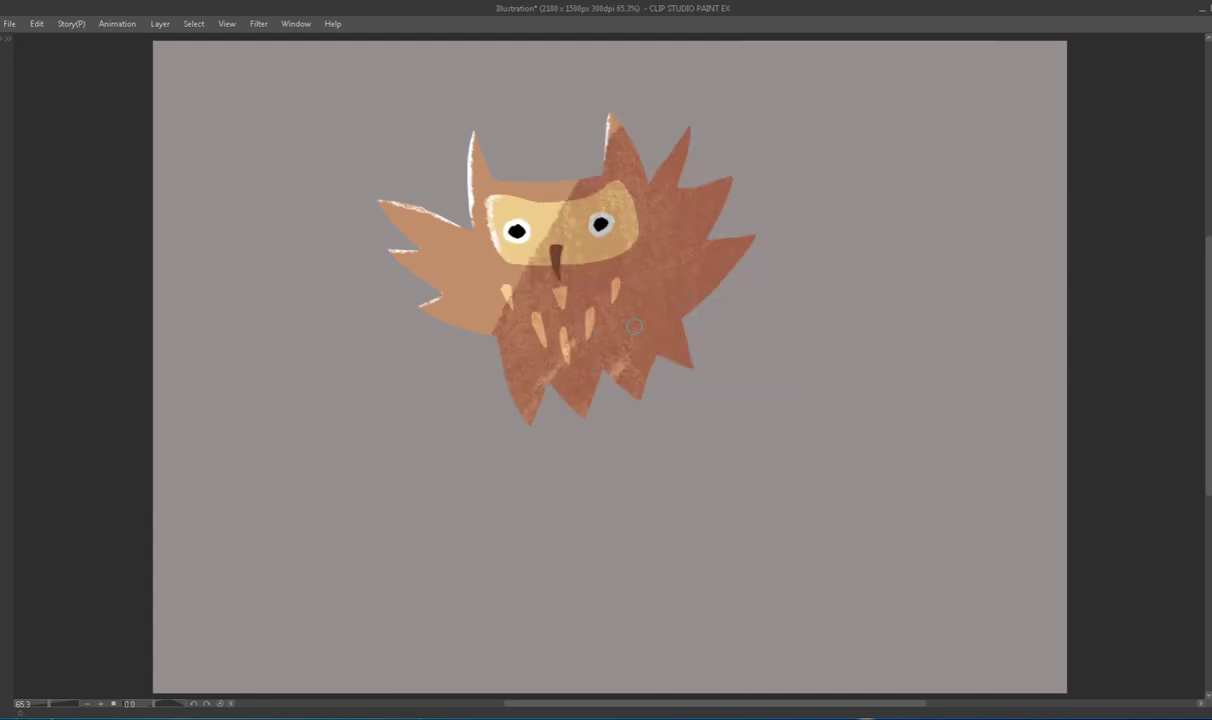
key("F7")
key("F7")
Brush red-brown shading (H 11, S 66, V 58) over the owl's right wing and lower feather tips.
key("F8")
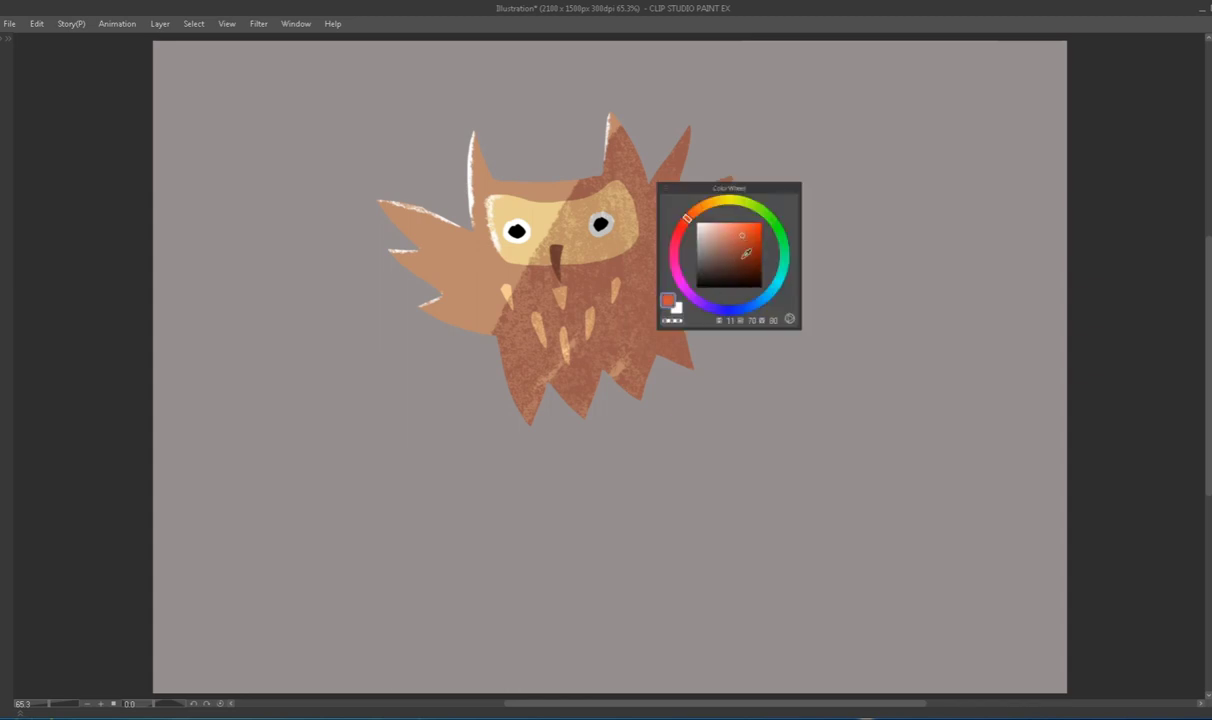
left_click(742, 249)
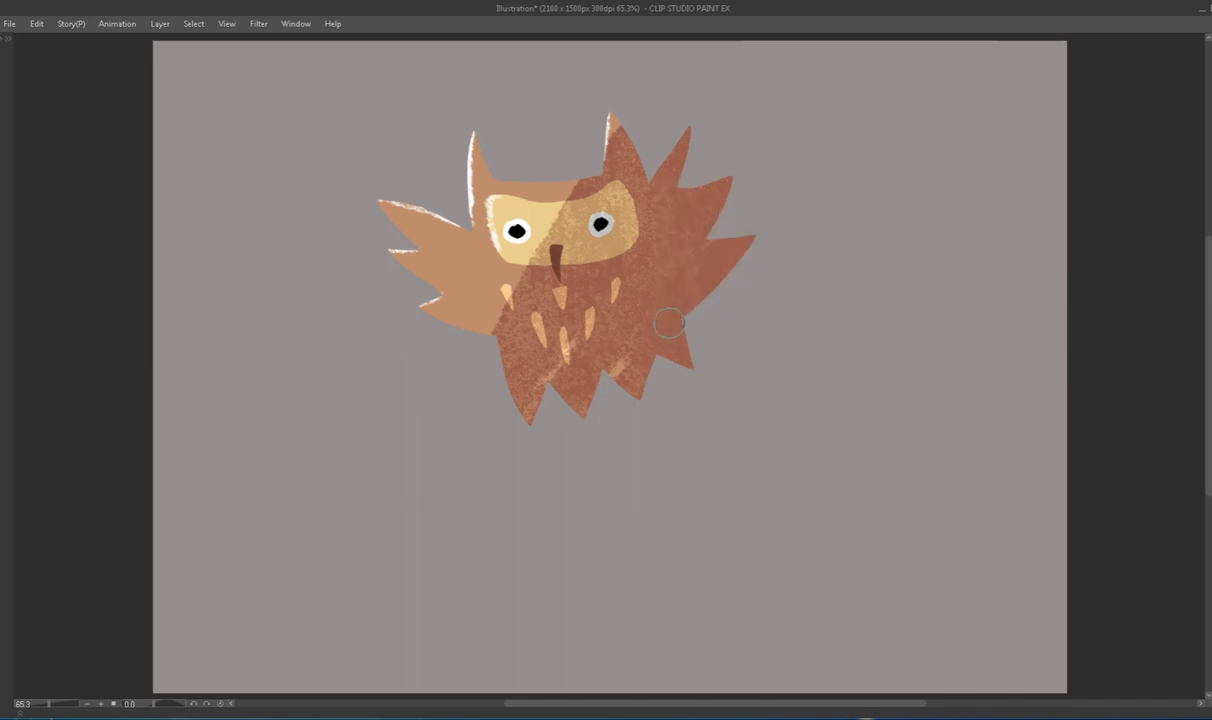
mouse_move(640, 320)
left_mouse_down()
mouse_move(630, 384)
mouse_move(680, 334)
mouse_move(640, 378)
mouse_move(542, 392)
mouse_move(604, 382)
mouse_move(724, 245)
mouse_move(736, 160)
mouse_move(700, 260)
mouse_move(690, 137)
mouse_move(690, 210)
mouse_move(668, 288)
mouse_move(696, 262)
mouse_move(680, 245)
mouse_move(644, 326)
left_mouse_up()
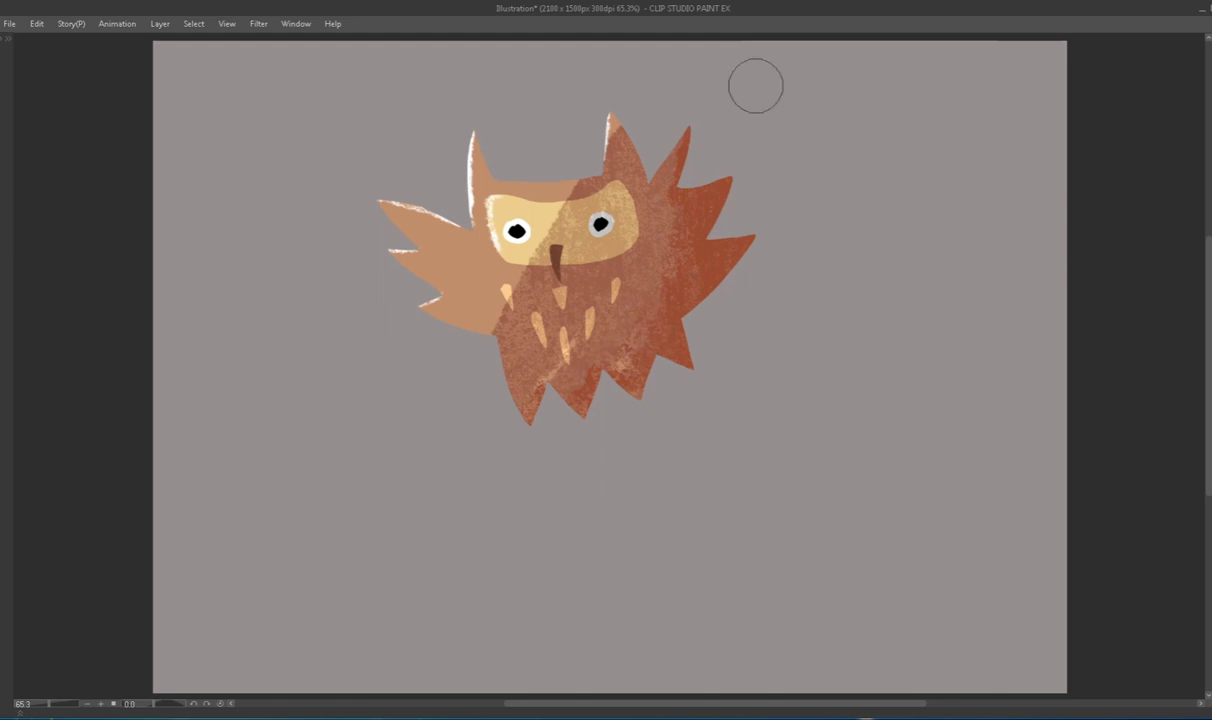
Mirror the canvas view horizontally to check the owl's proportions.
key("h")
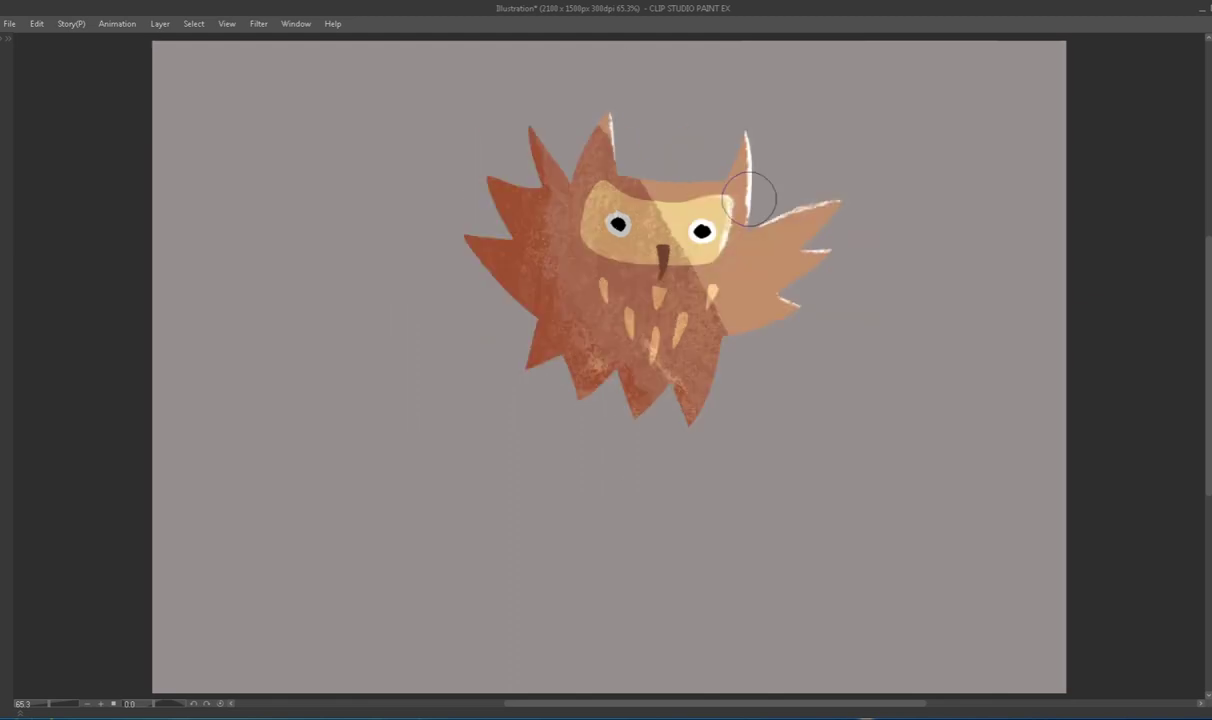
key("h")
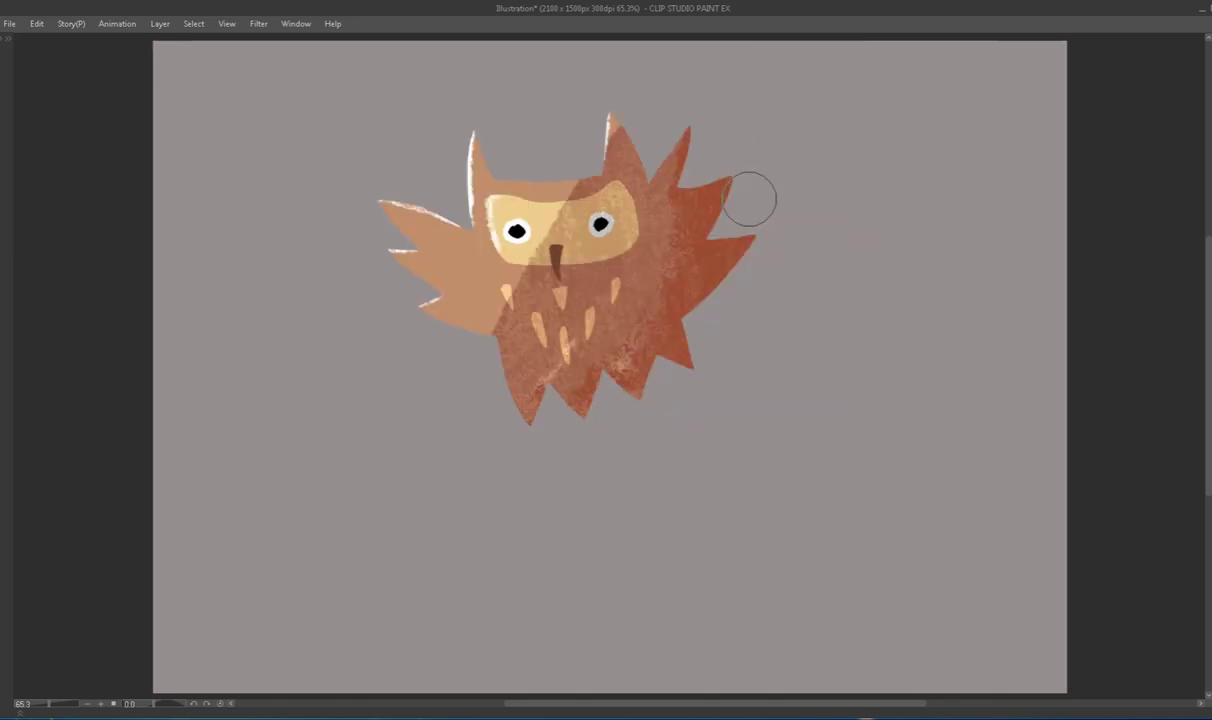
key("h")
Try to warp the owl folder with Mesh Transformation by pulling two lattice points along the dark wing.
key("F7")
left_click(662, 119)
key("F7")
left_click(36, 23)
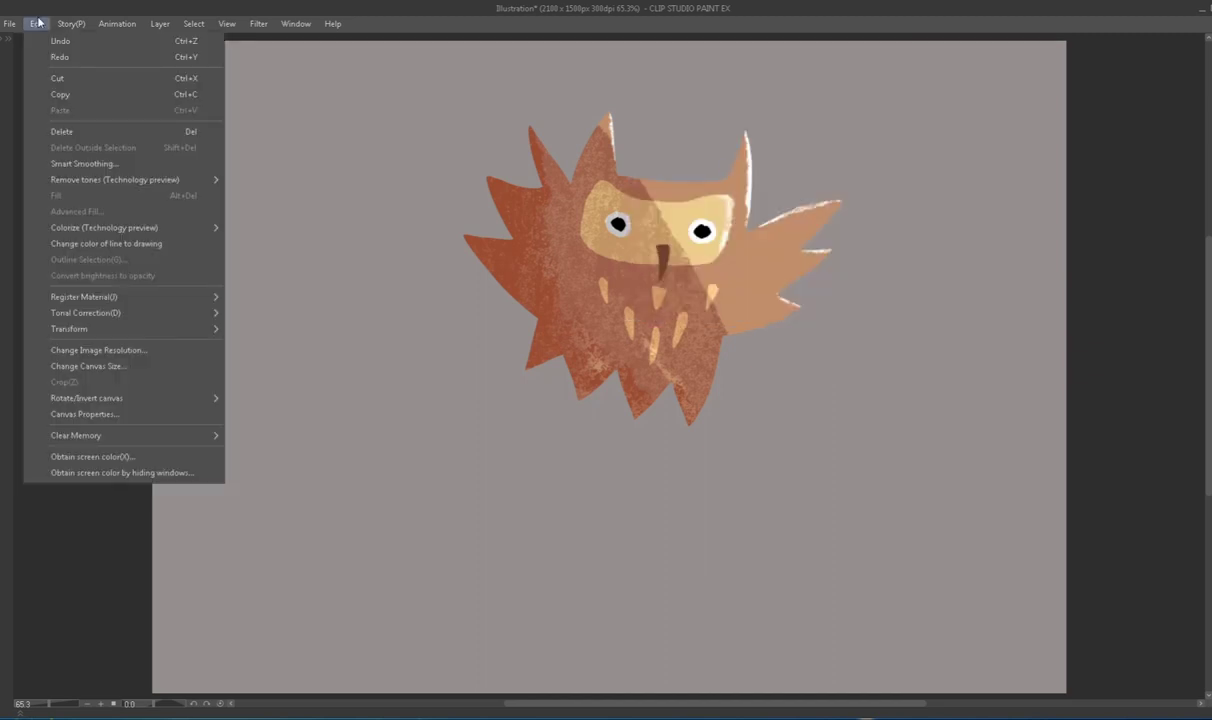
mouse_move(100, 311)
left_click(320, 490)
key("Tab")
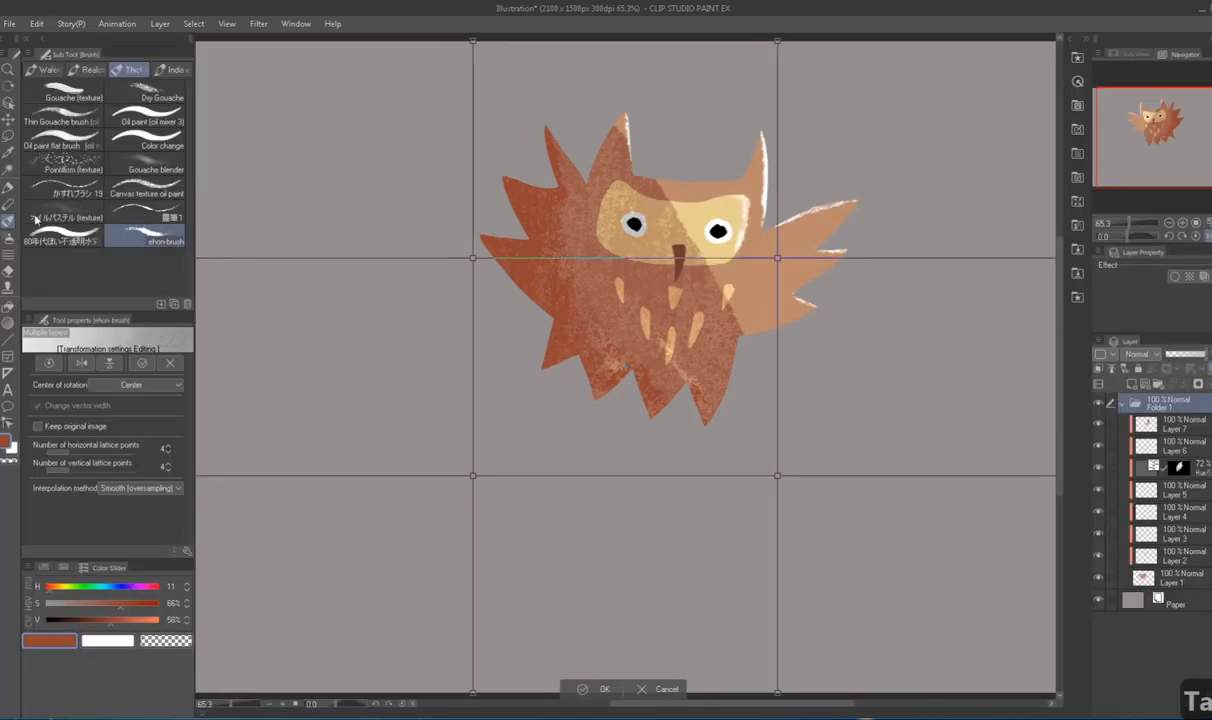
key("Tab")
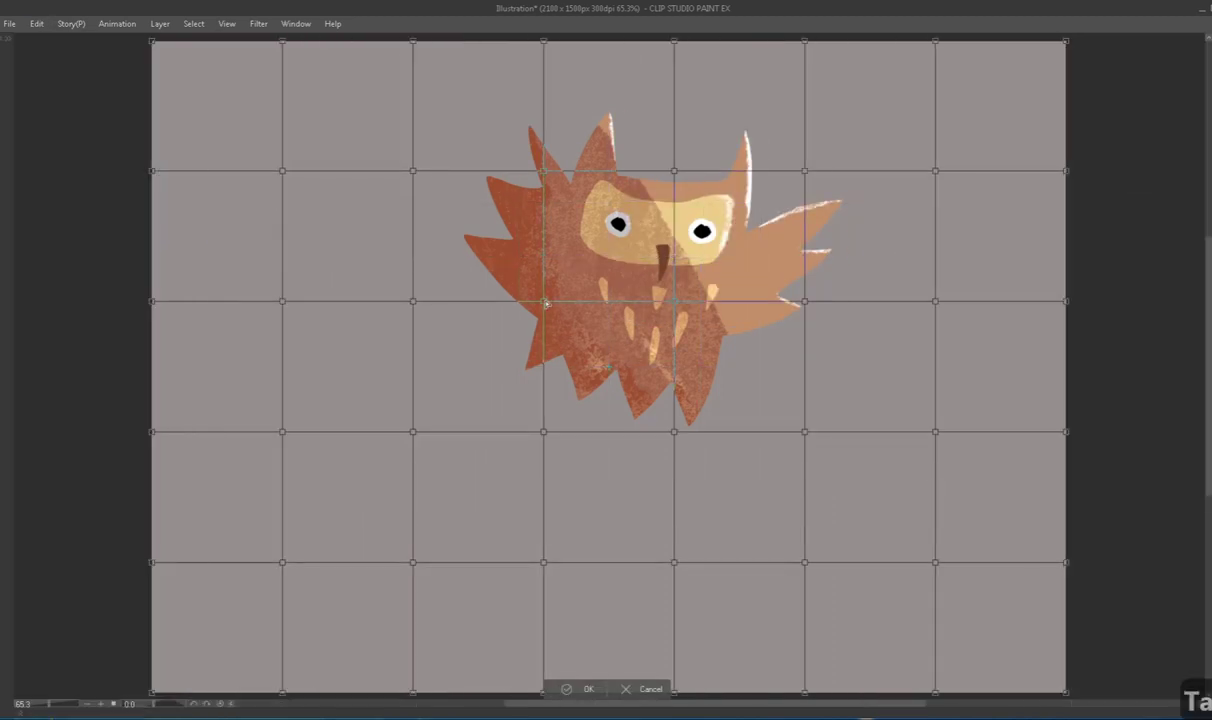
left_click_drag(543, 301, 544, 330)
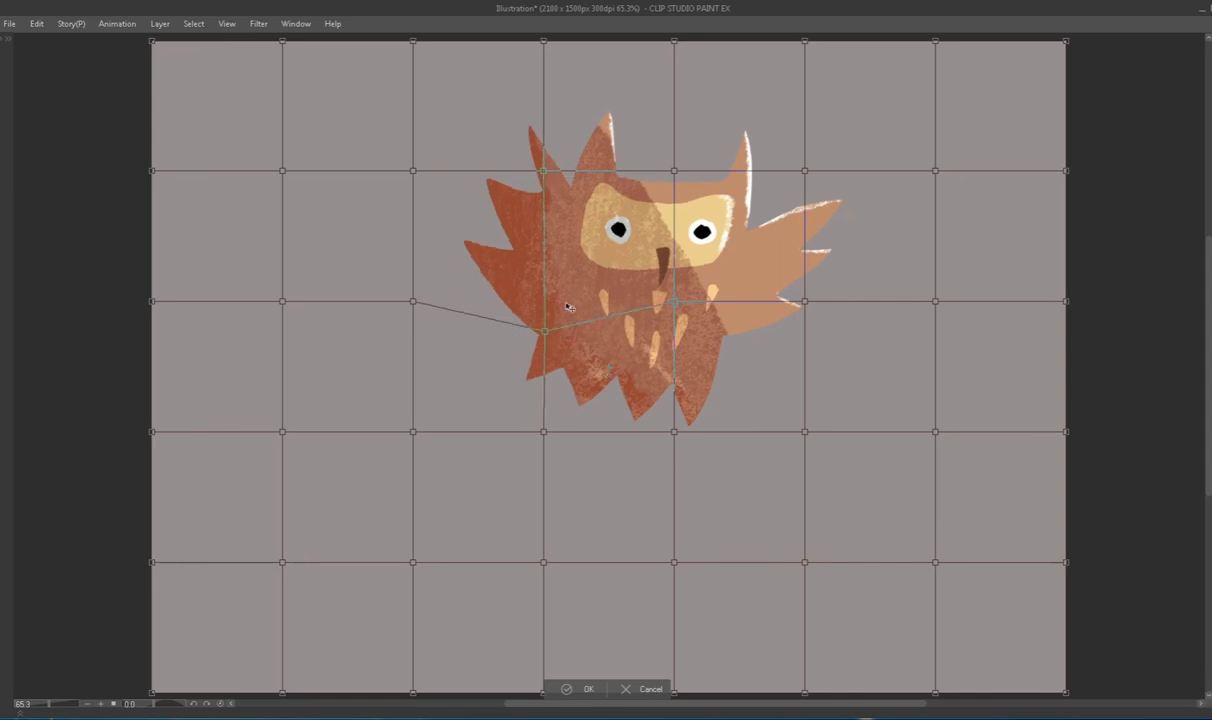
left_click_drag(543, 170, 530, 196)
left_click(587, 689)
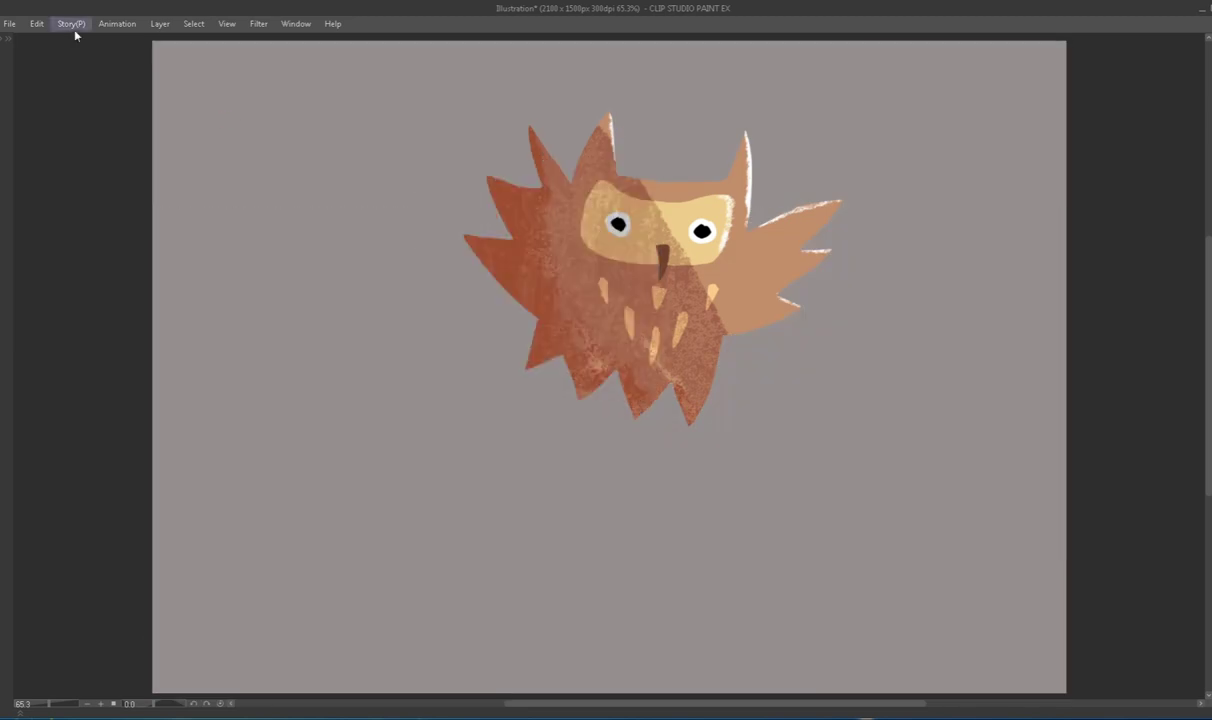
left_click(36, 23)
mouse_move(195, 316)
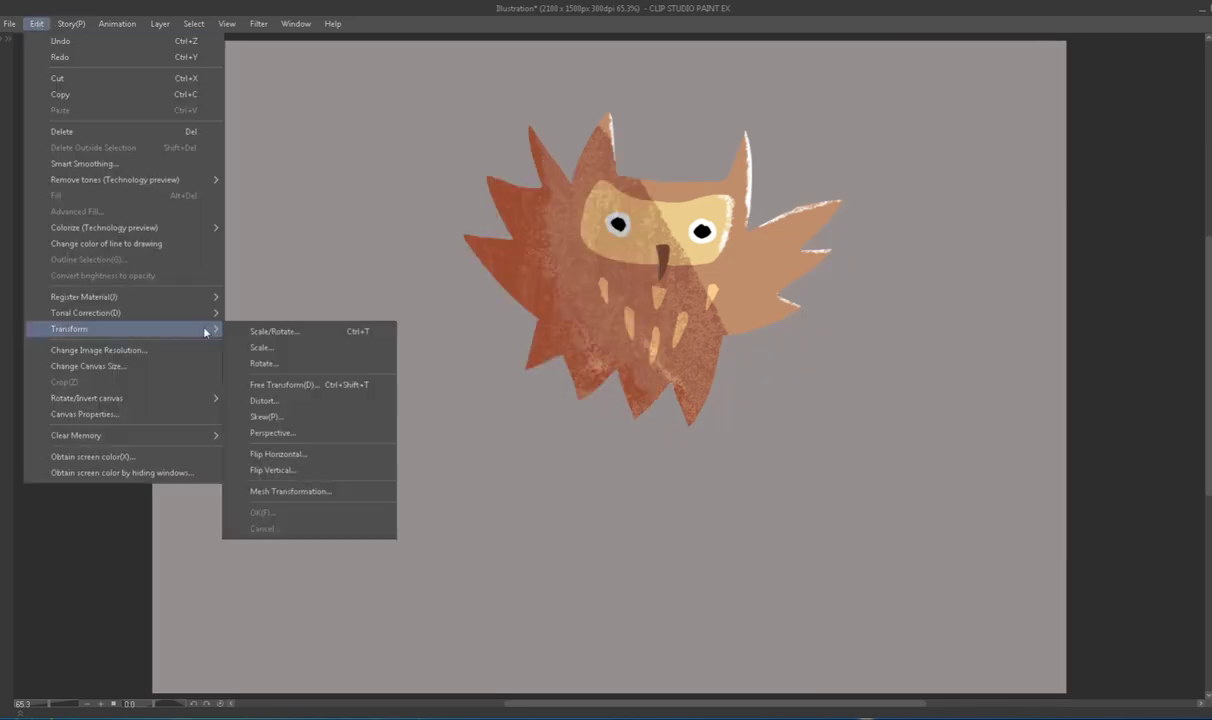
left_click(290, 489)
key("Return")
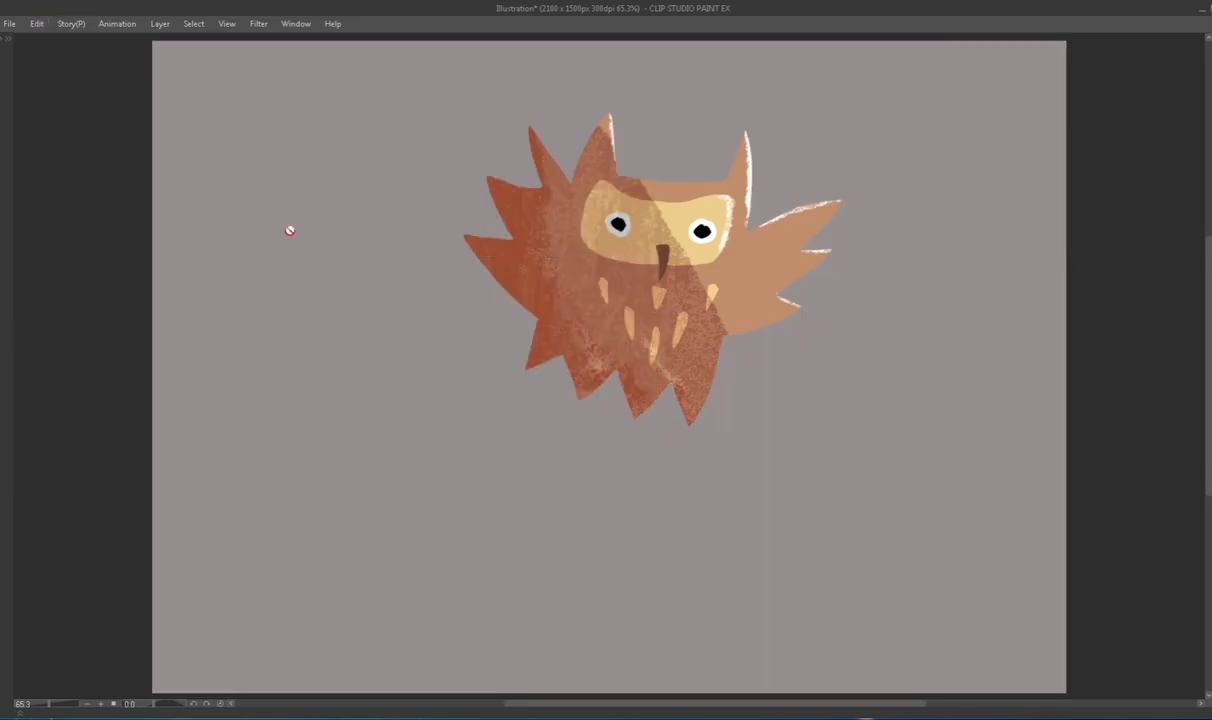
Hide the paper layer and merge the visible owl layers into a new layer.
key("F7")
left_click(348, 89)
right_click(408, 89)
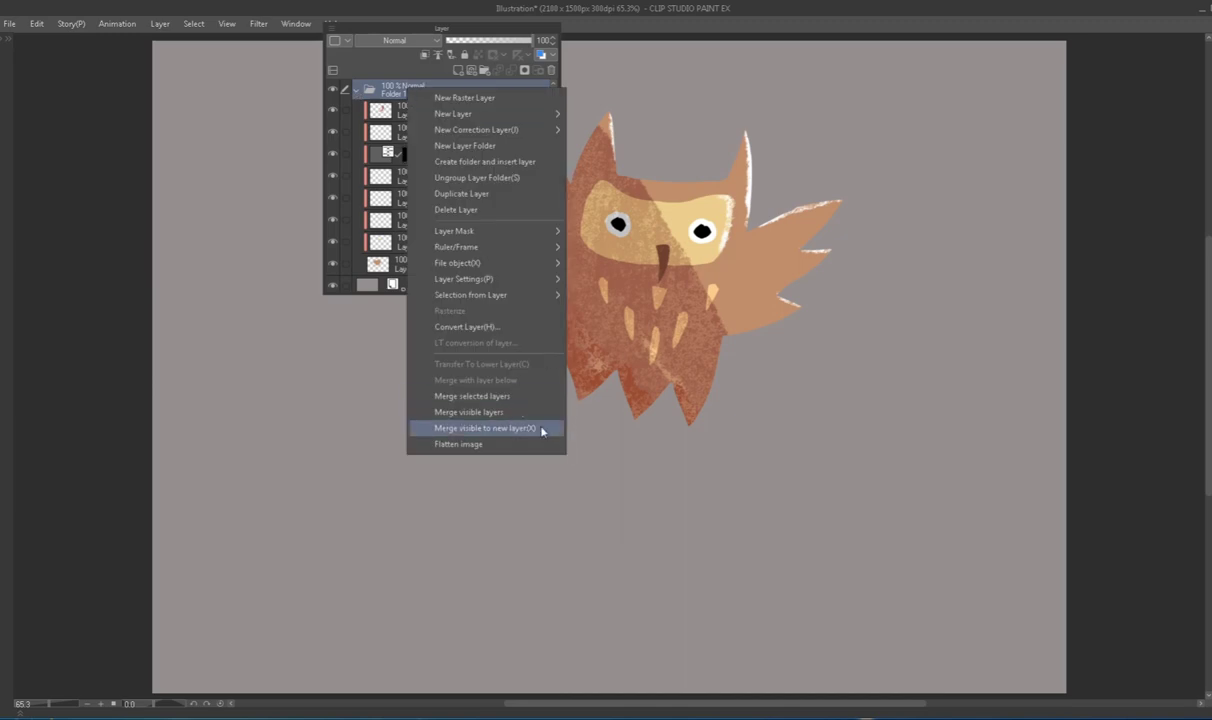
left_click(481, 428)
key("F7")
left_click(36, 23)
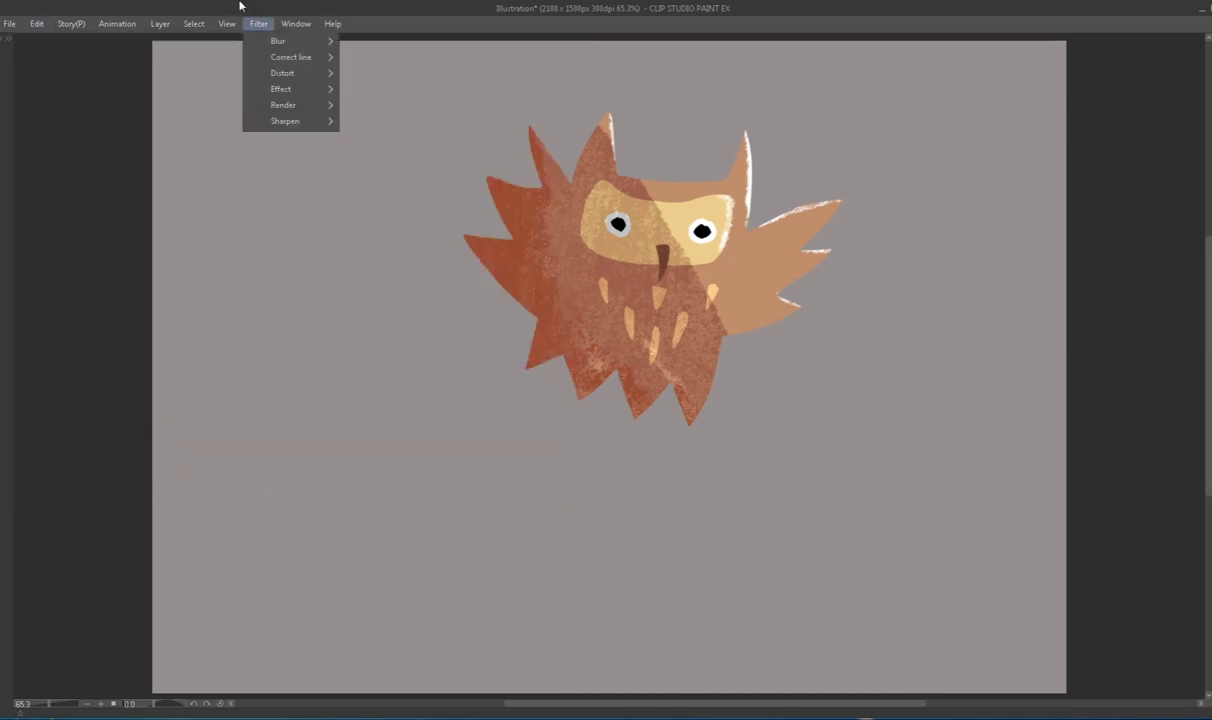
key("Escape")
key("F7")
scroll(285, 76, "down", 1)
left_click(150, 260)
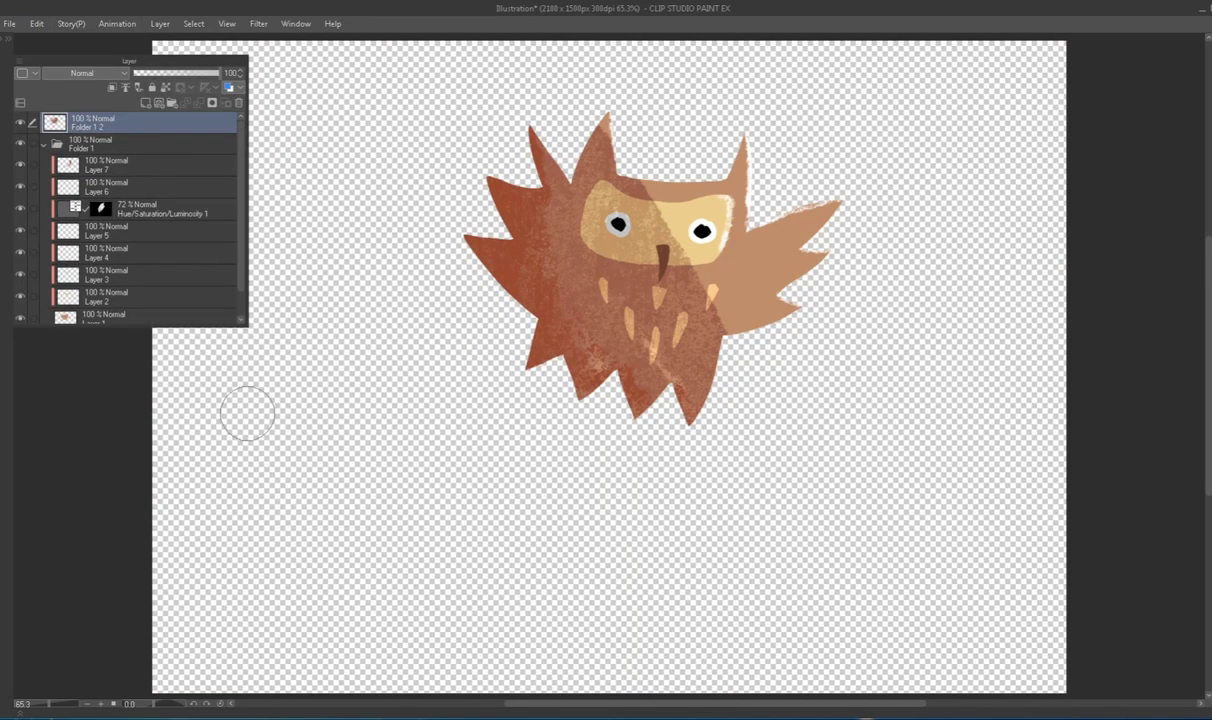
Show the paper layer again, then collapse and hide the original owl folder.
key("ctrl+minus")
scroll(115, 288, "down", 1)
left_click(32, 350)
left_click(55, 155)
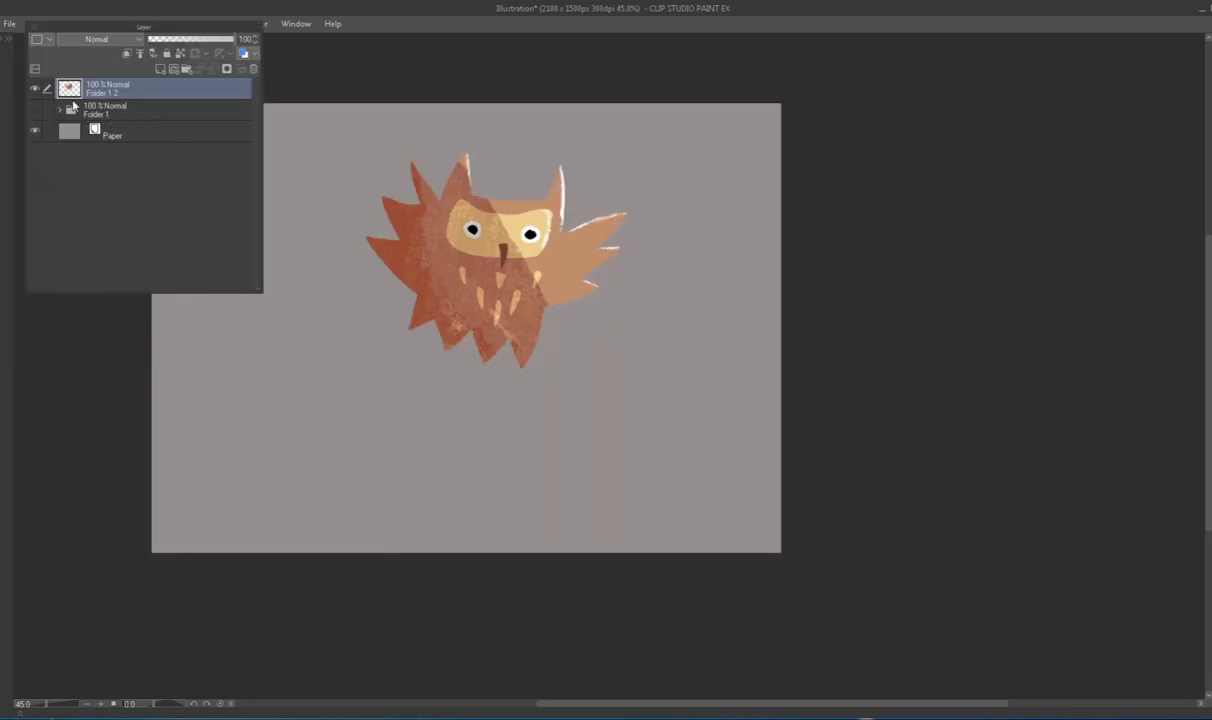
Mesh-transform the merged owl with a 7 × 6 lattice, pulling the dark wing and lower feathers inward, and mirror the canvas view back.
left_click(36, 23)
left_click(260, 400)
key("Tab")
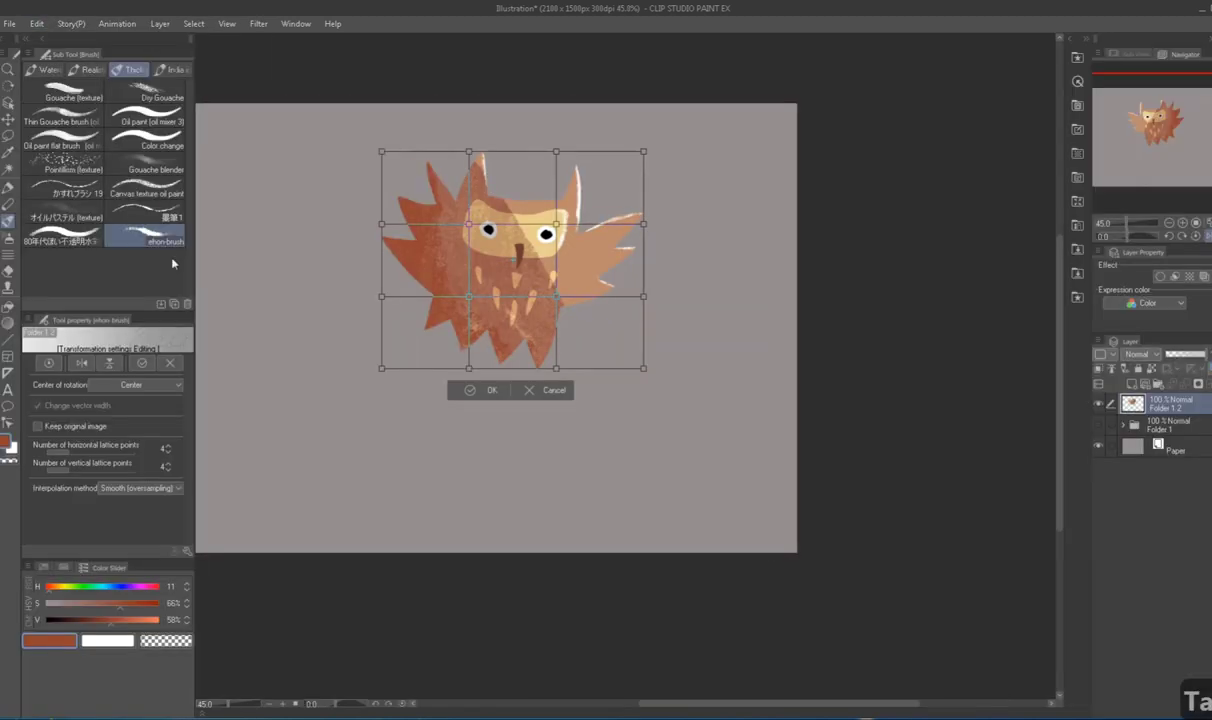
left_click(166, 448)
key("Tab")
left_click_drag(365, 281, 419, 283)
left_click_drag(409, 325, 460, 368)
left_click_drag(540, 368, 548, 355)
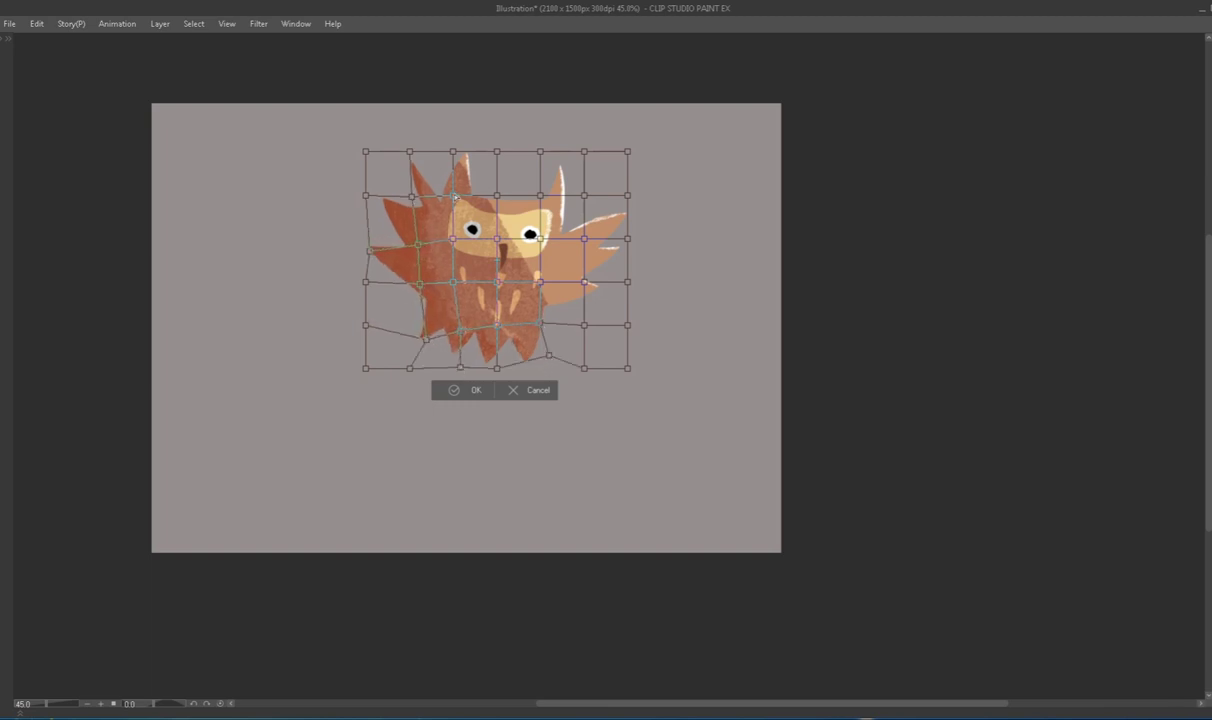
left_click(478, 391)
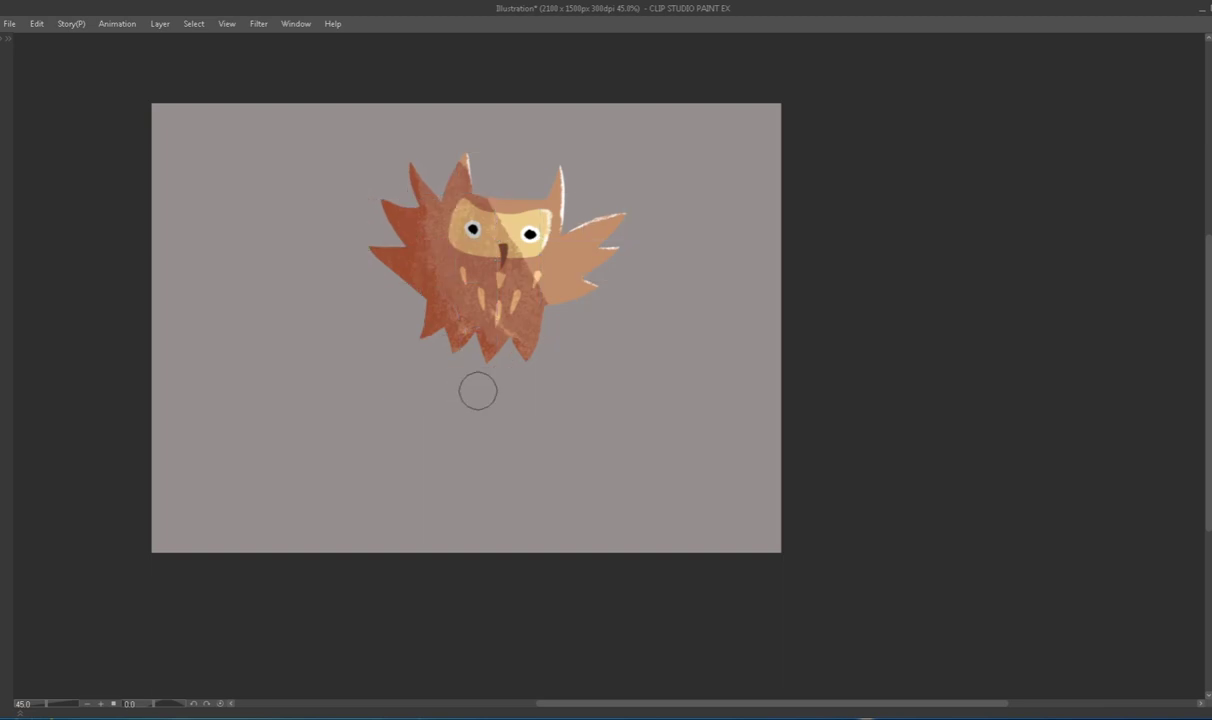
key("h")
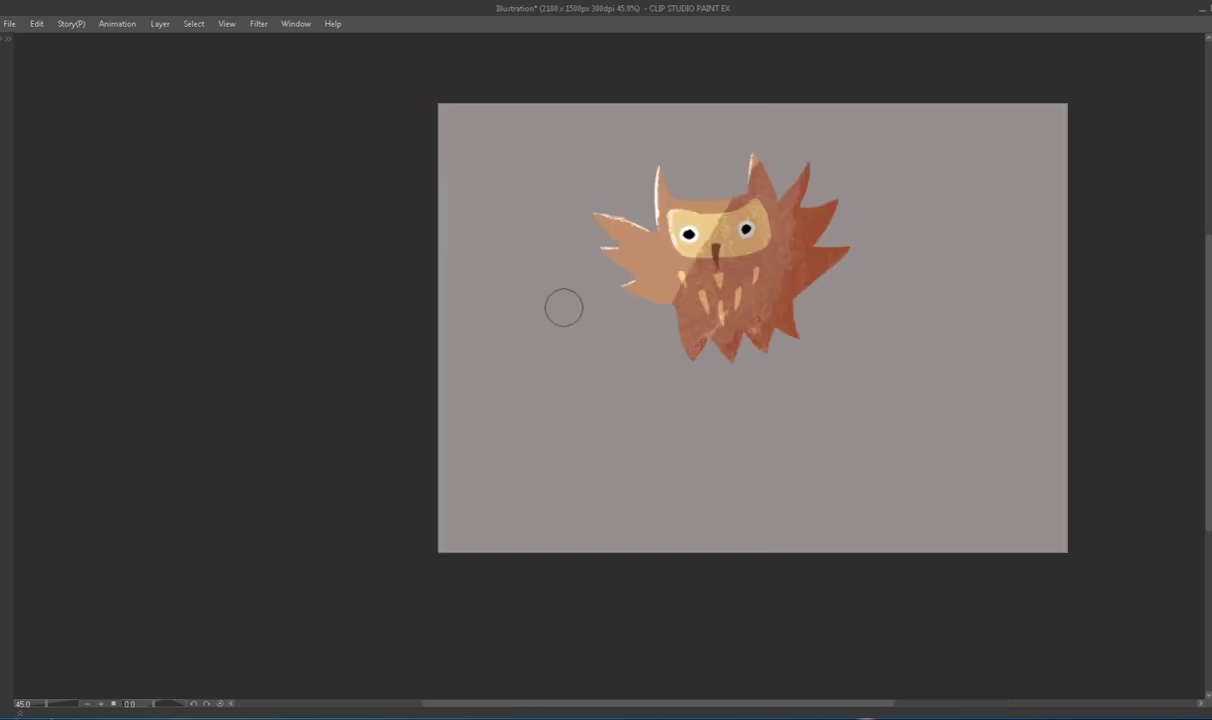
Create a folder containing a new raster layer above the merged owl, and hide the owl layer.
scroll(564, 308, "up", 2)
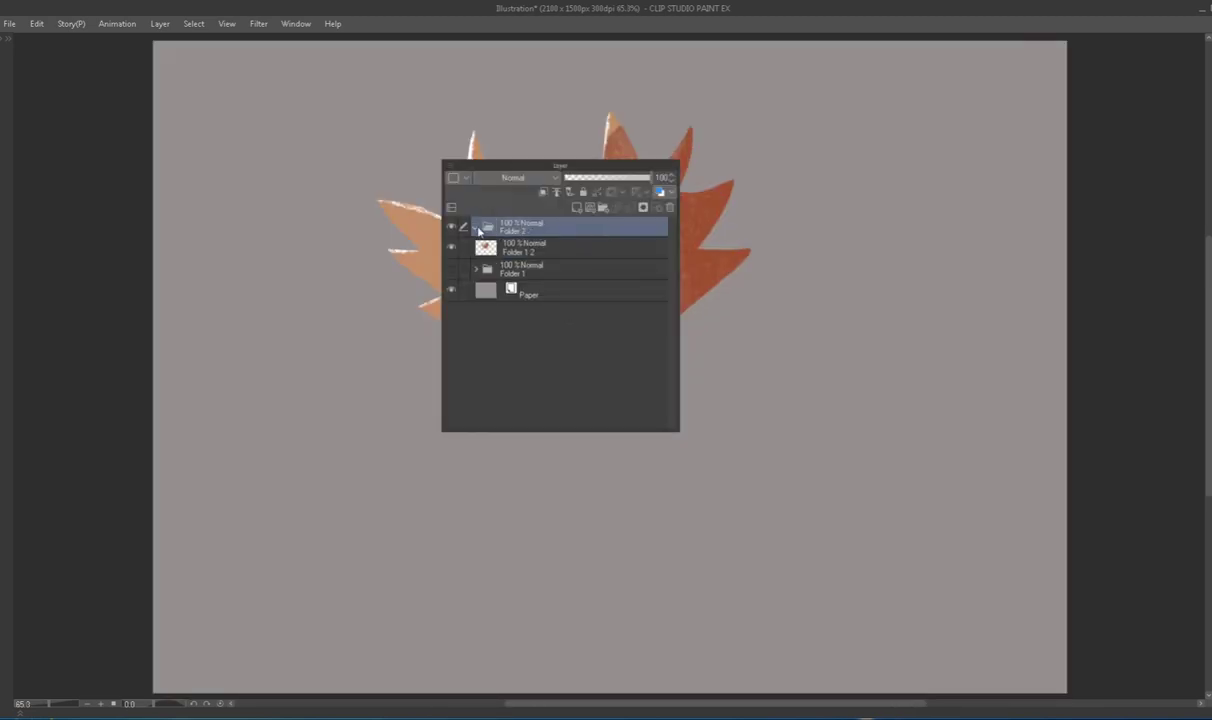
key("ctrl+shift+n")
left_click(421, 283)
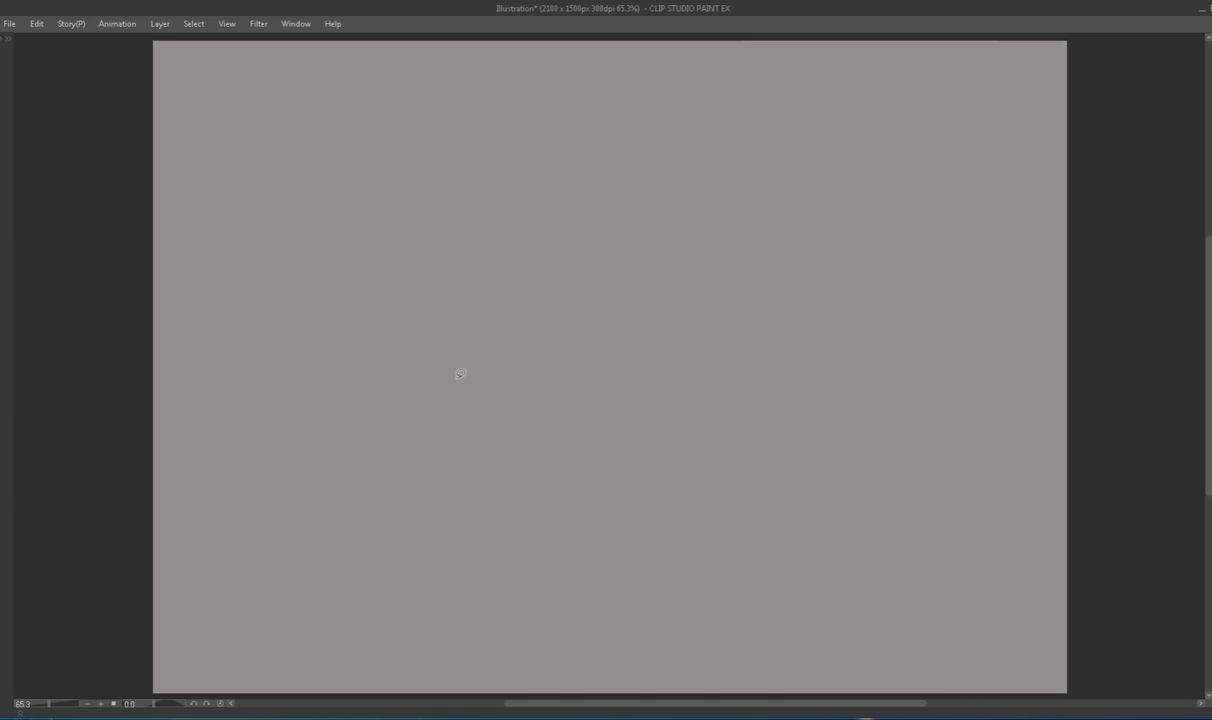
Lasso a scalloped tree crown in the upper middle of the canvas, fill it with bright green and deselect.
mouse_move(460, 374)
left_mouse_down()
mouse_move(465, 179)
mouse_move(752, 325)
mouse_move(455, 380)
left_mouse_up()
key("c")
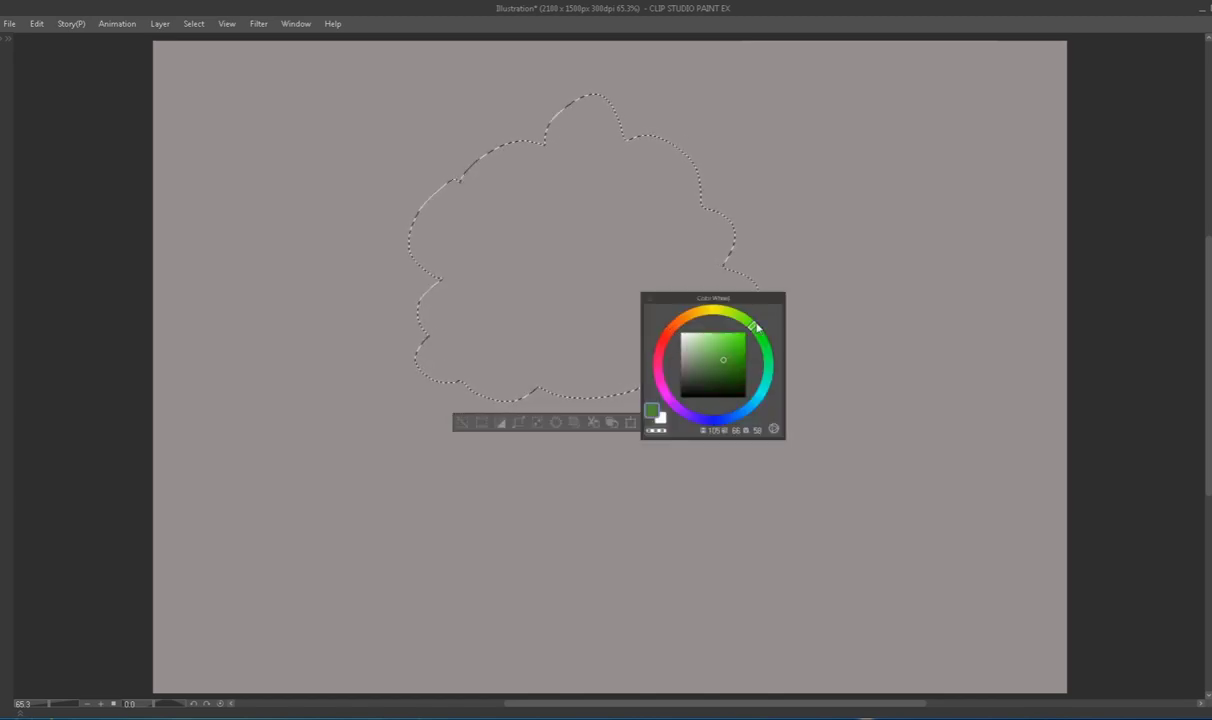
left_click(649, 422)
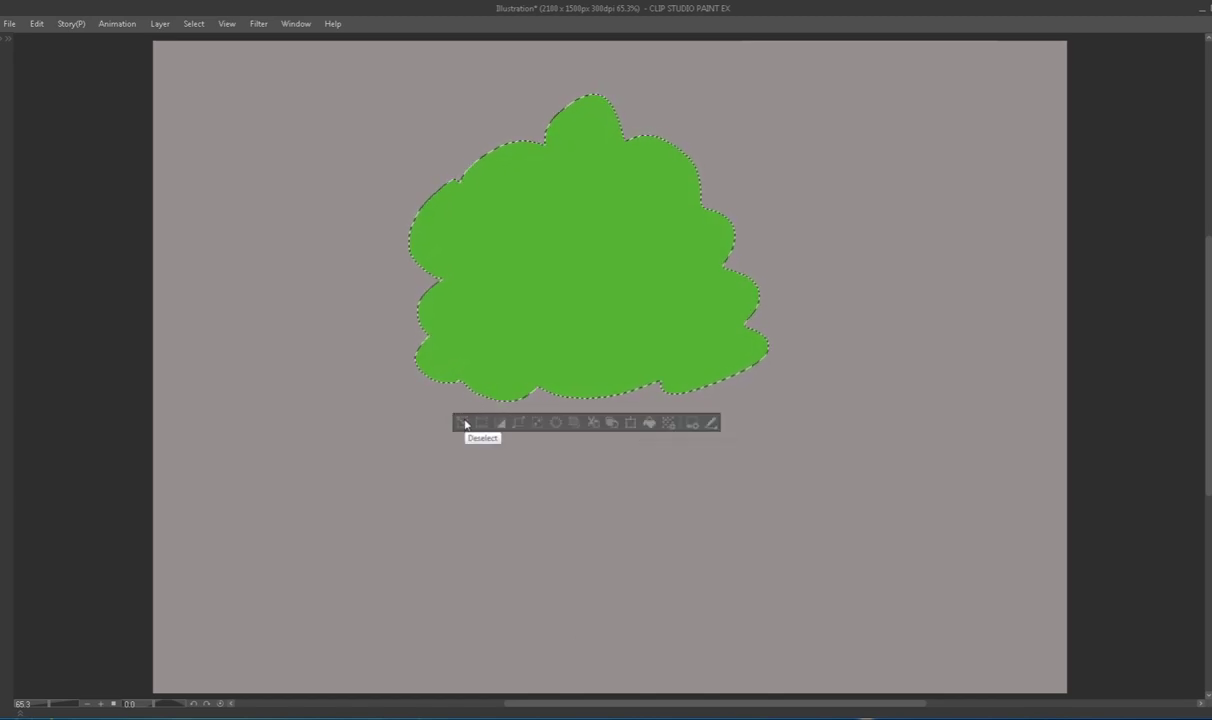
left_click(463, 423)
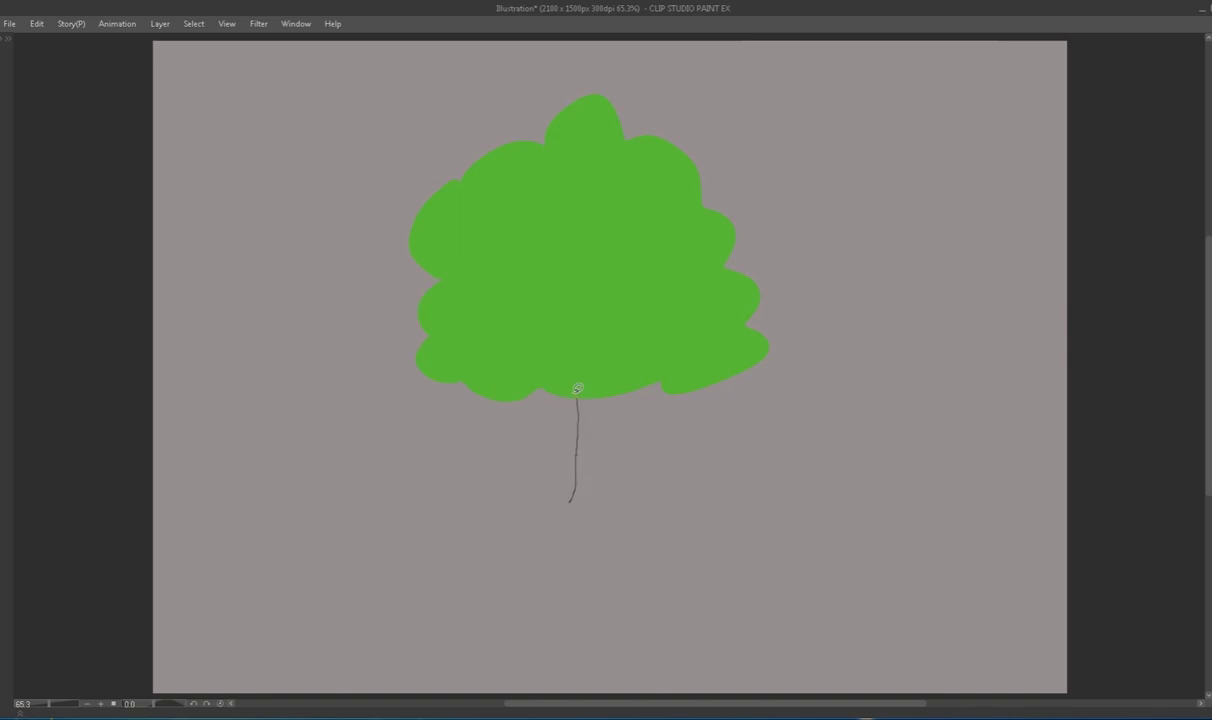
Lasso a thin trunk with branches spreading into the crown, fill it with orange-brown on its own layer and deselect.
mouse_move(603, 500)
left_mouse_down()
mouse_move(588, 398)
mouse_move(620, 344)
mouse_move(590, 382)
left_mouse_up()
mouse_move(588, 380)
left_mouse_down()
mouse_move(560, 327)
mouse_move(487, 268)
mouse_move(576, 344)
mouse_move(586, 376)
left_mouse_up()
mouse_move(572, 320)
left_mouse_down()
mouse_move(594, 247)
mouse_move(580, 335)
mouse_move(554, 376)
mouse_move(514, 352)
mouse_move(523, 358)
mouse_move(506, 324)
left_mouse_up()
mouse_move(620, 344)
left_mouse_down()
mouse_move(671, 311)
mouse_move(663, 273)
mouse_move(660, 310)
left_mouse_up()
mouse_move(590, 240)
left_mouse_down()
mouse_move(565, 201)
mouse_move(589, 242)
left_mouse_up()
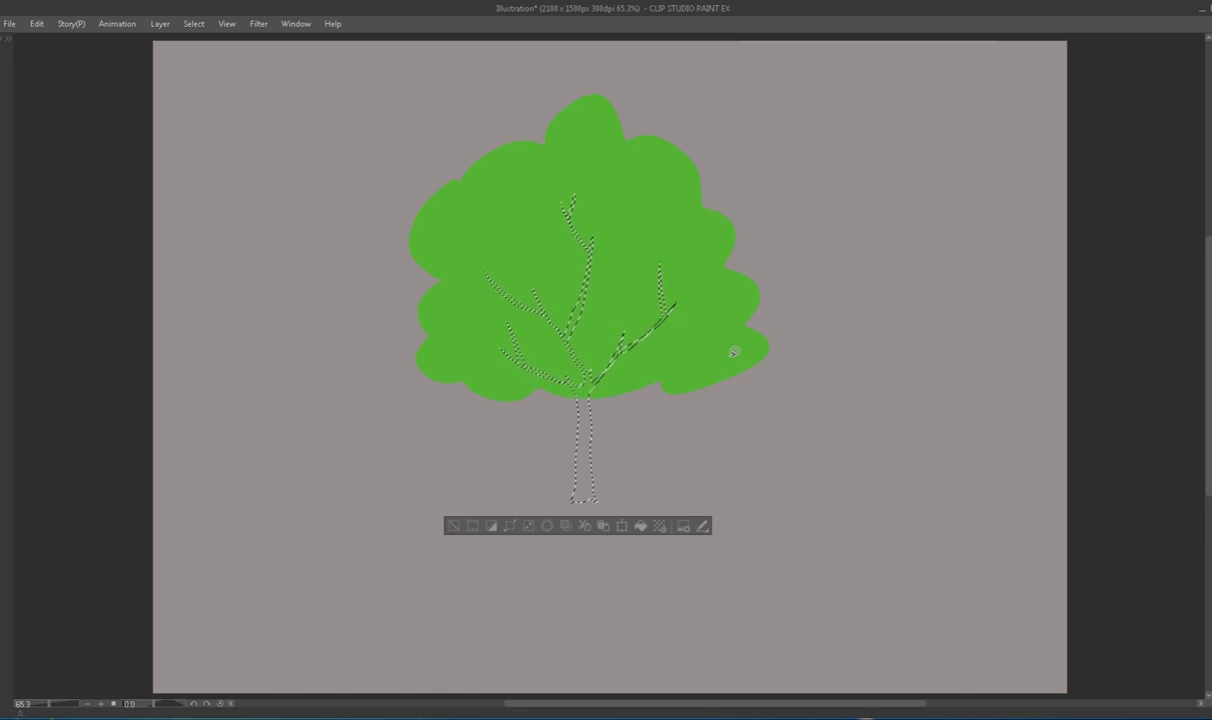
key("c")
left_click(490, 525)
key("ctrl+d")
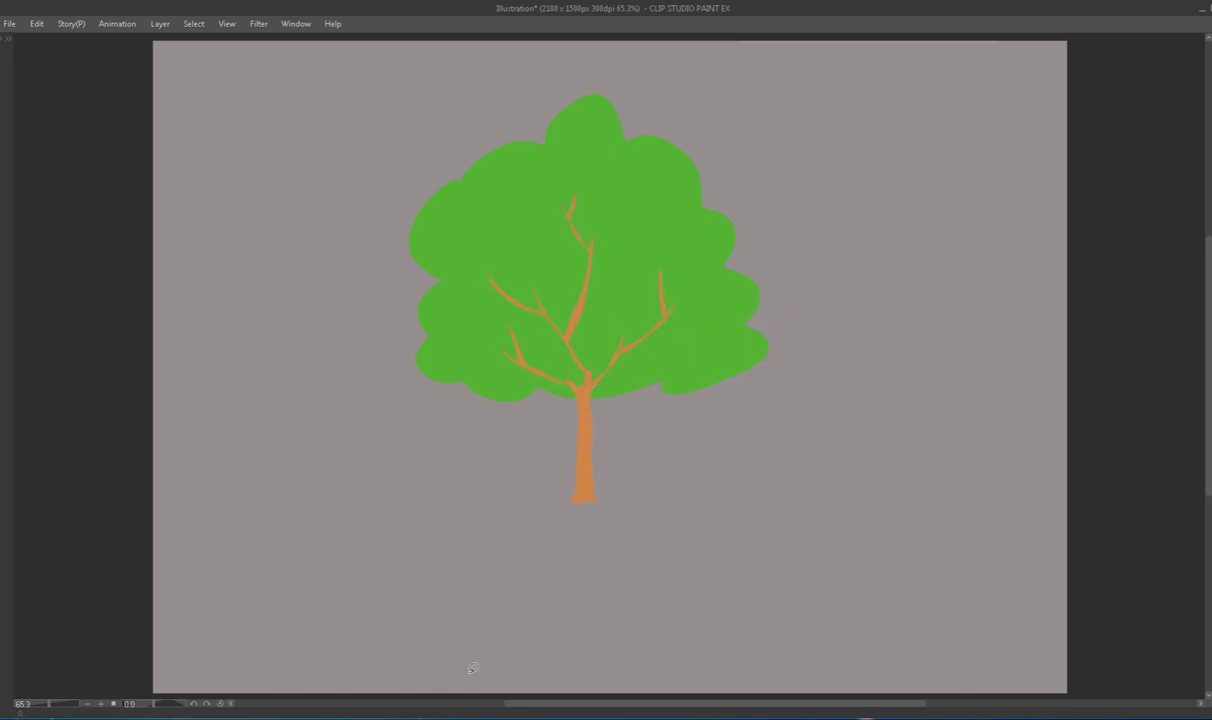
Lasso a flat ground patch with grass tufts around the trunk base, fill it with medium green behind the trunk and deselect.
key("l")
key("l")
mouse_move(521, 496)
left_mouse_down()
mouse_move(669, 335)
mouse_move(516, 486)
mouse_move(600, 469)
left_mouse_up()
key("l")
left_click(690, 325)
key("l")
mouse_move(684, 486)
left_mouse_down()
mouse_move(698, 522)
mouse_move(395, 508)
left_mouse_up()
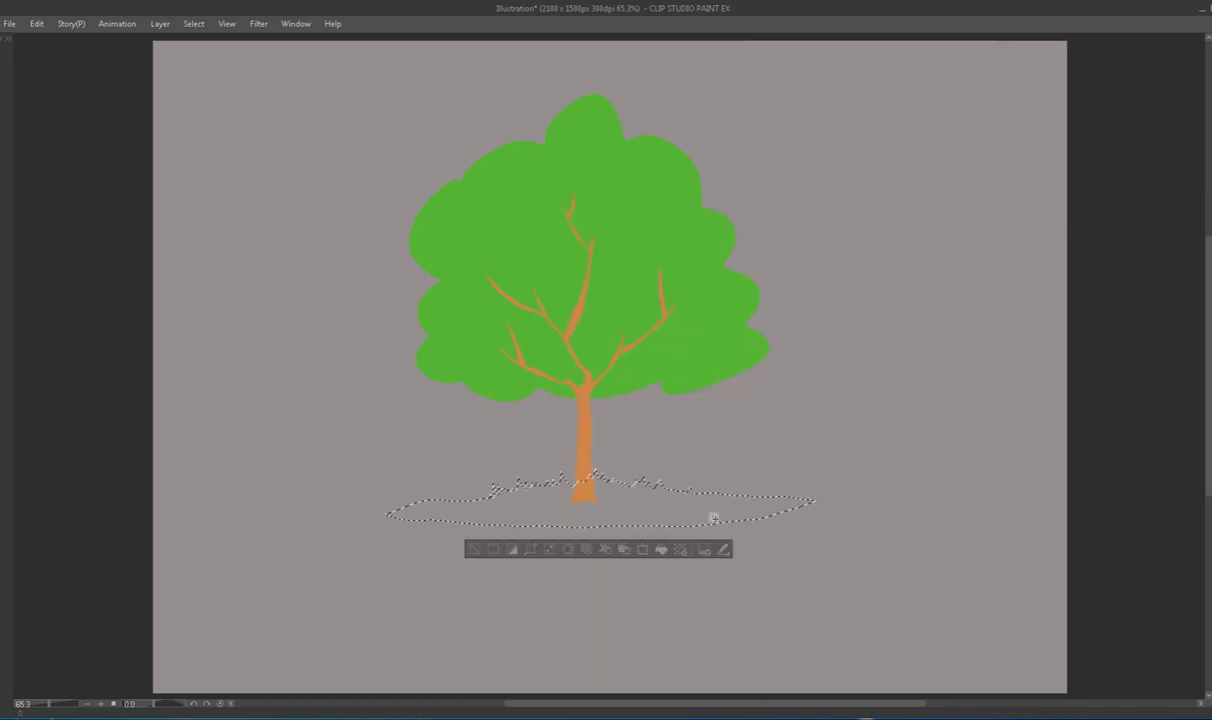
key("c")
key("alt+BackSpace")
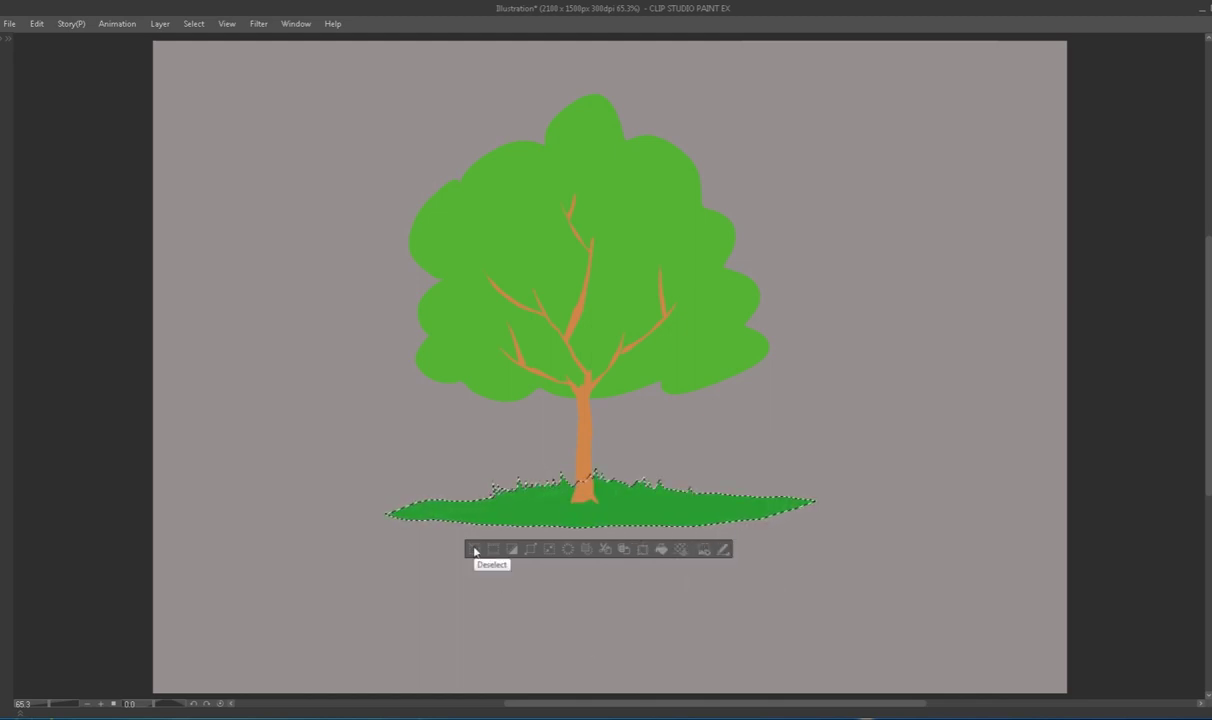
key("l")
left_click(569, 492)
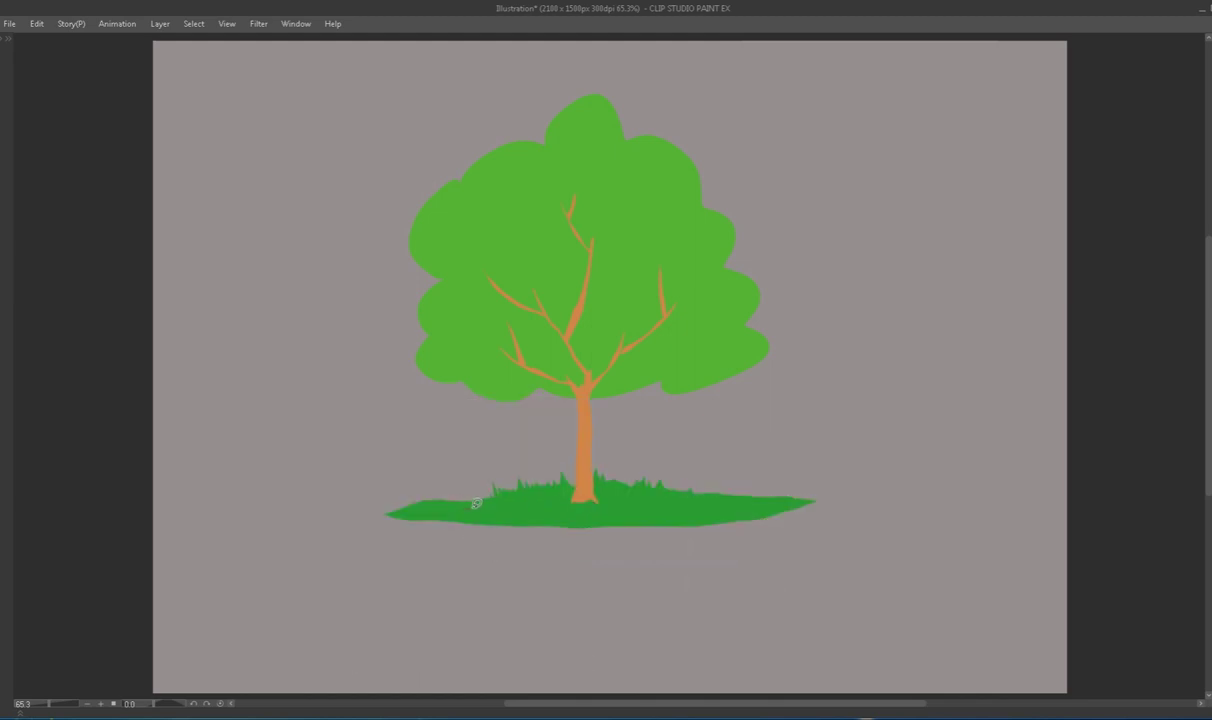
Lasso a narrow shadow across the grass beneath the trunk, fill it with dark bluish green on its own layer and deselect.
left_click_drag(480, 500, 466, 505)
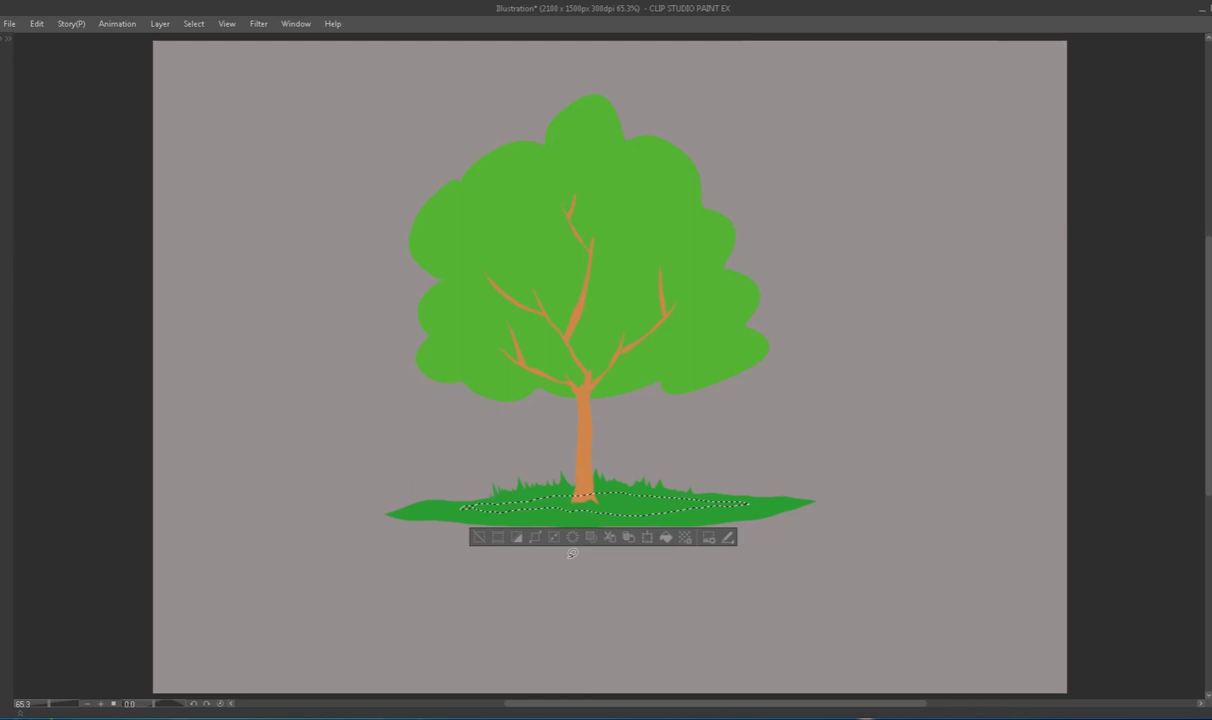
key("c")
left_click_drag(748, 512, 754, 484)
left_click(712, 491)
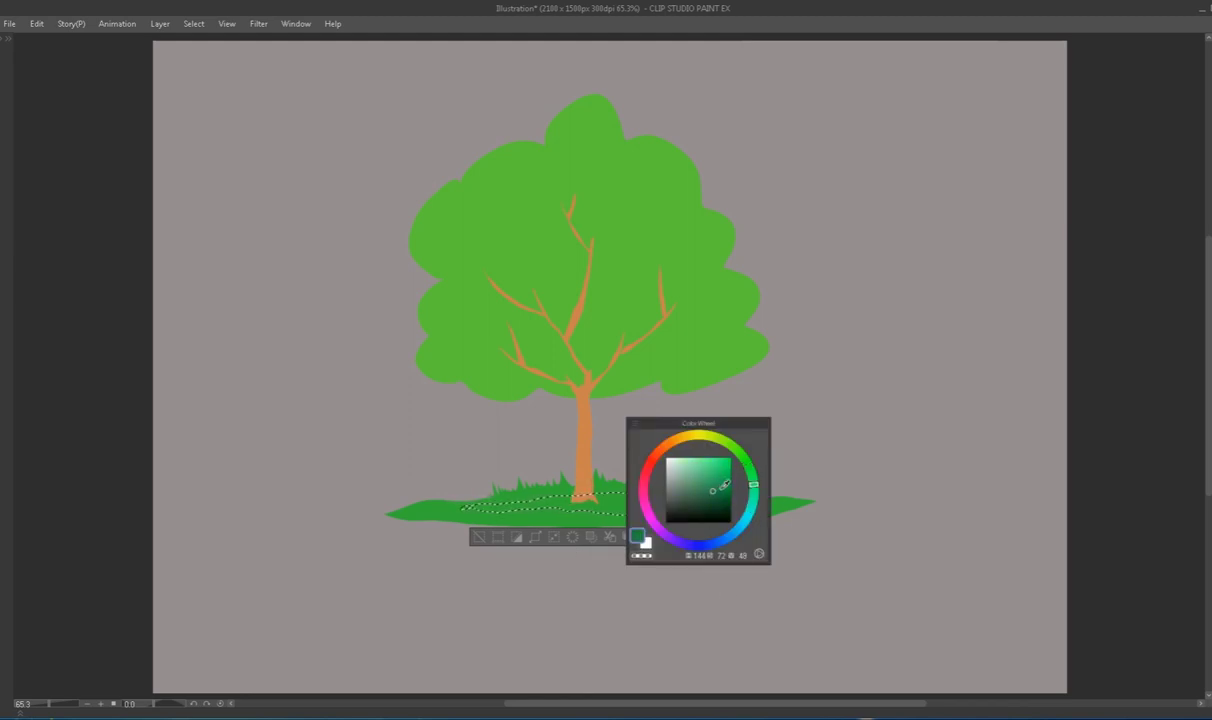
key("alt+BackSpace")
left_click(479, 538)
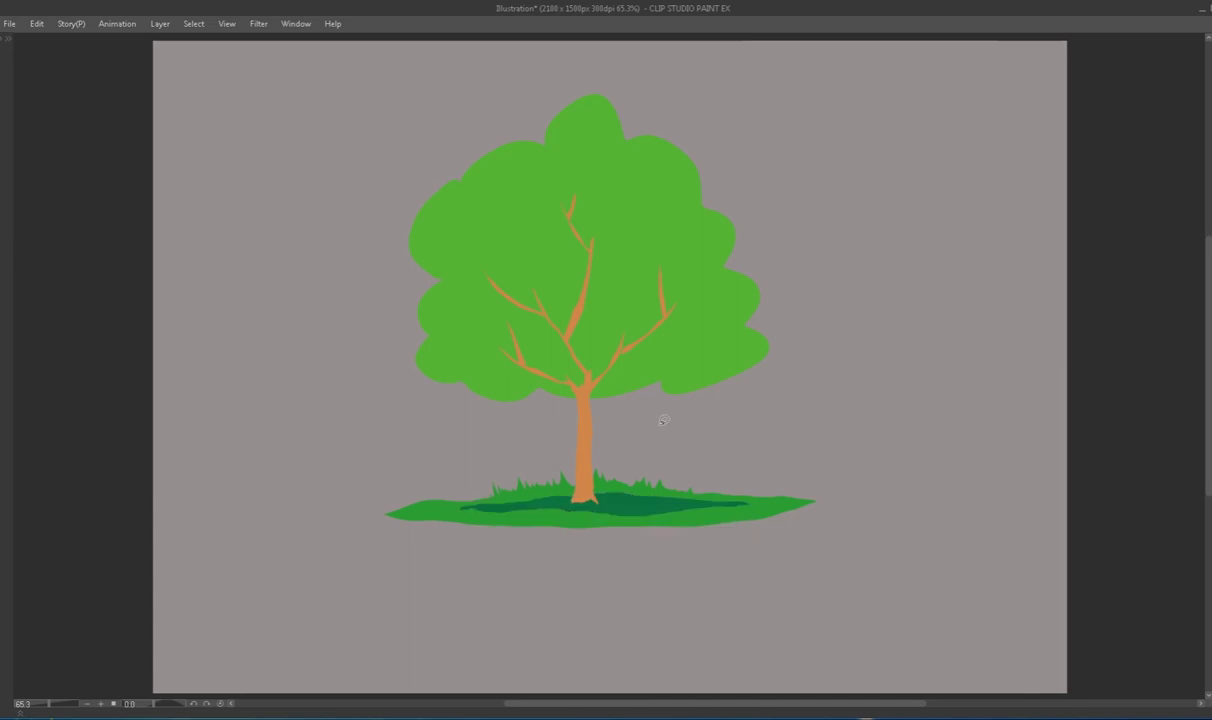
Brush light orange bark streaks down the trunk on a new layer clipped to the trunk layer.
scroll(622, 393, "up", 4)
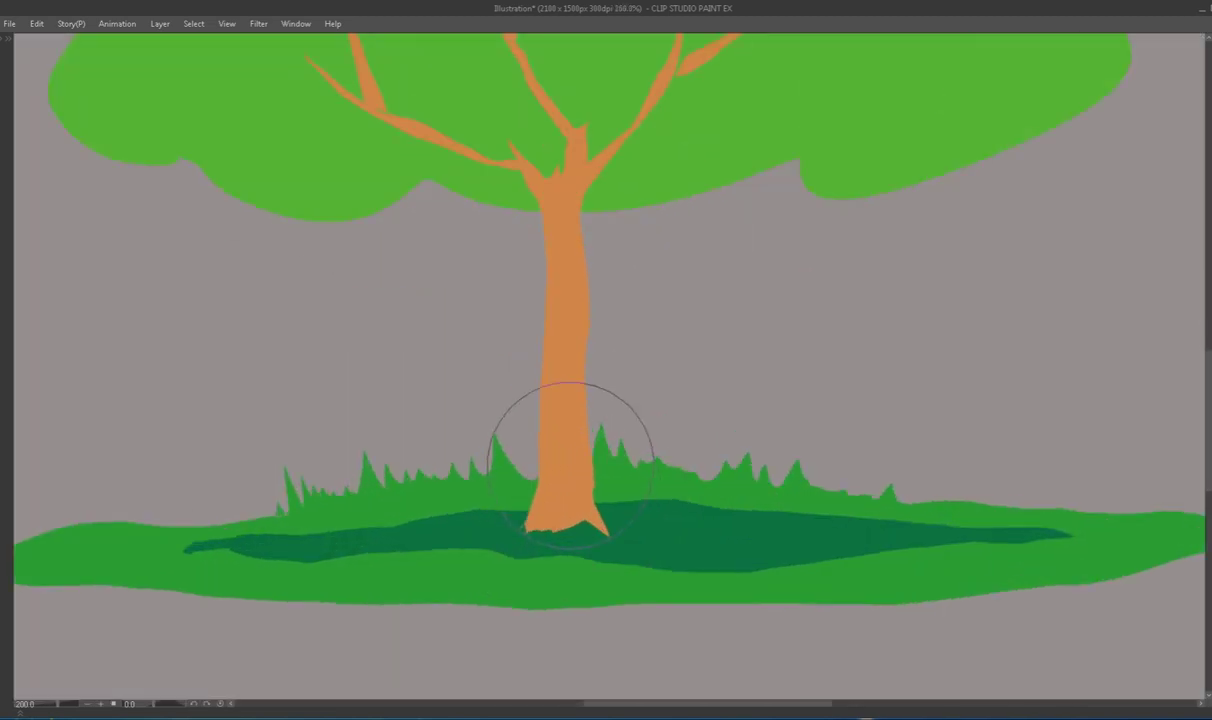
key("shift+2")
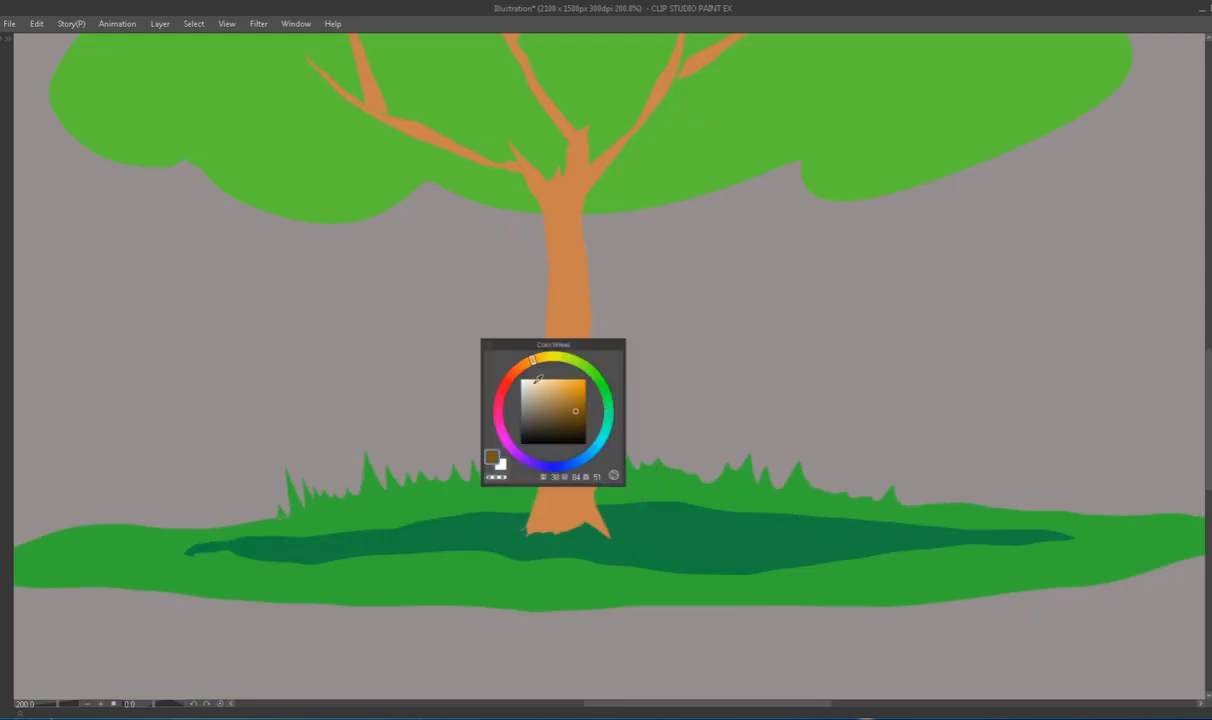
key("shift+2")
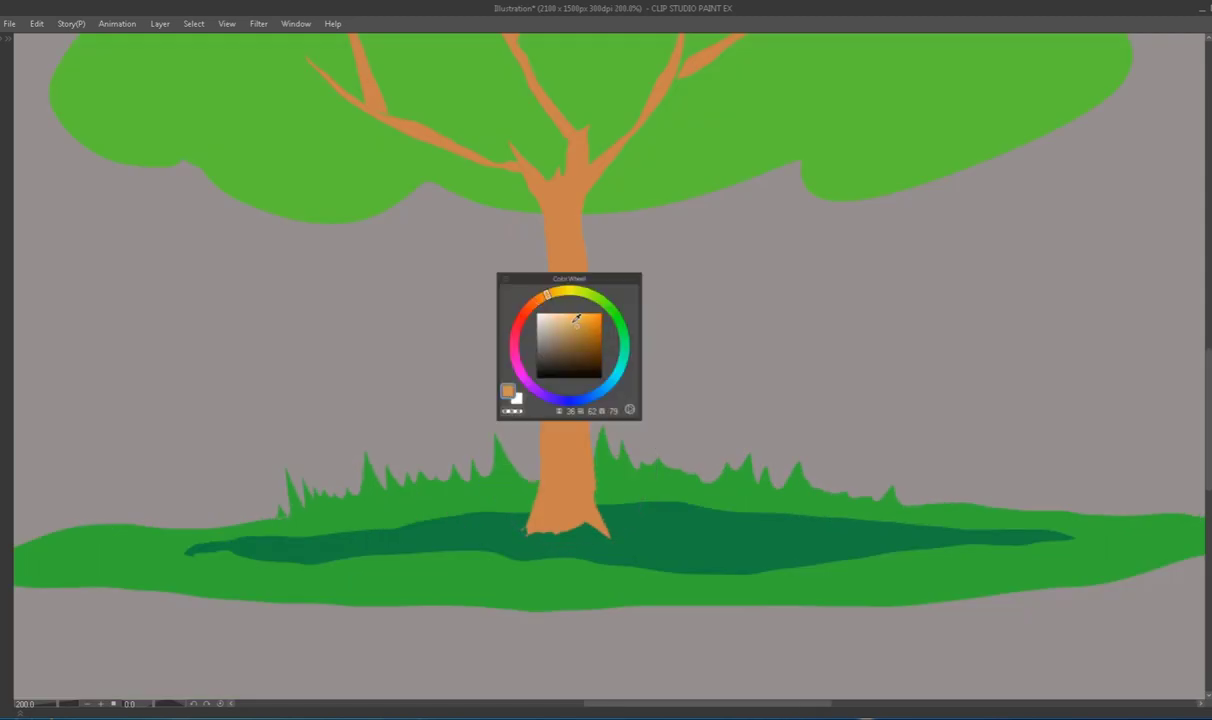
key("shift+3")
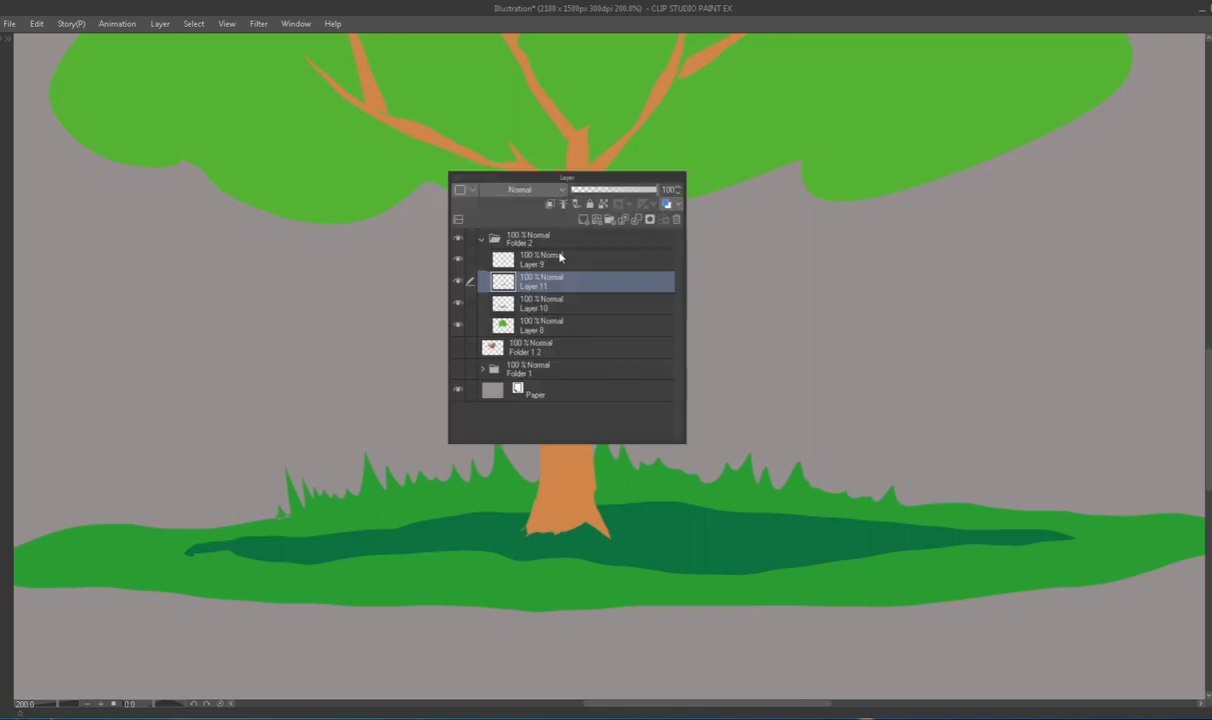
left_click(560, 258)
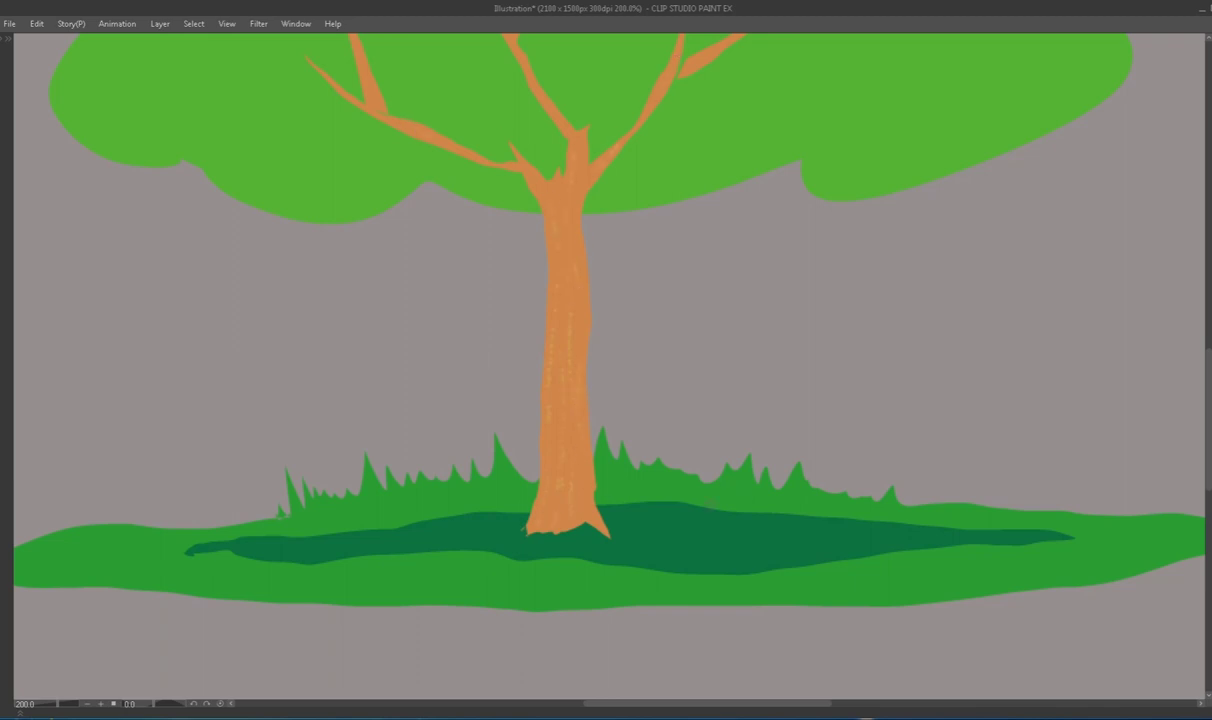
Add a layer clipped to the trunk and brush red-orange shading over the trunk's flared base.
key("shift+3")
key("Return")
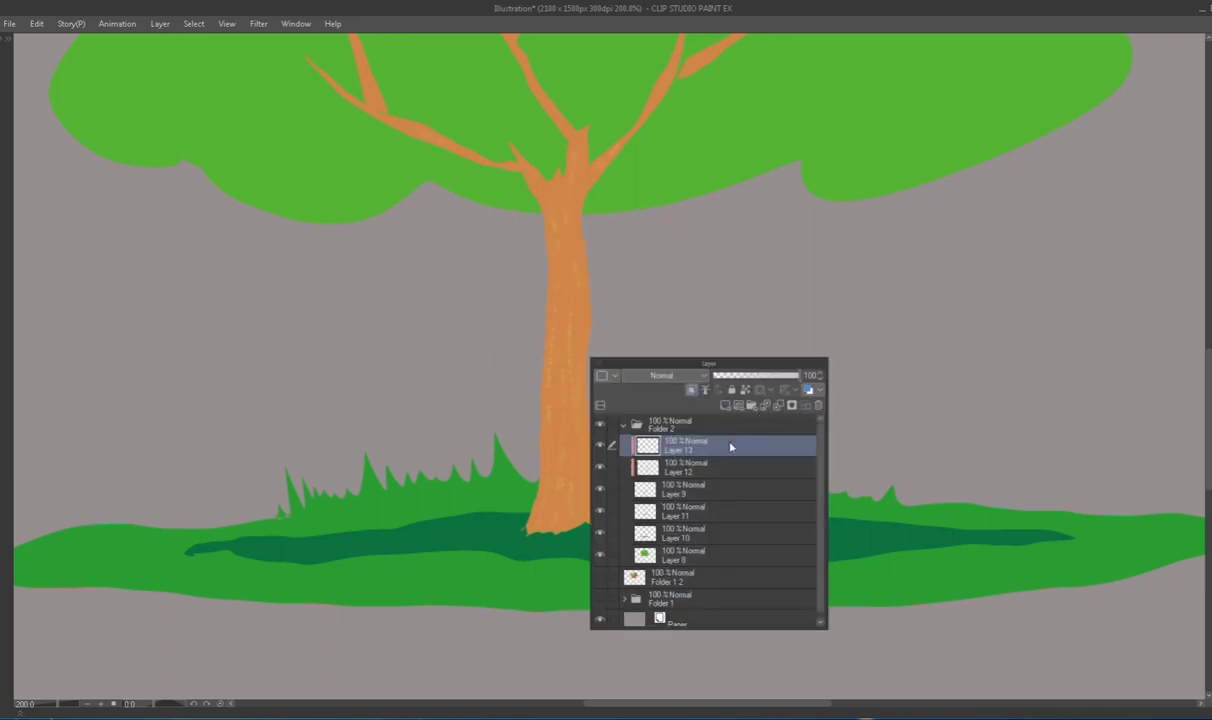
key("shift+1")
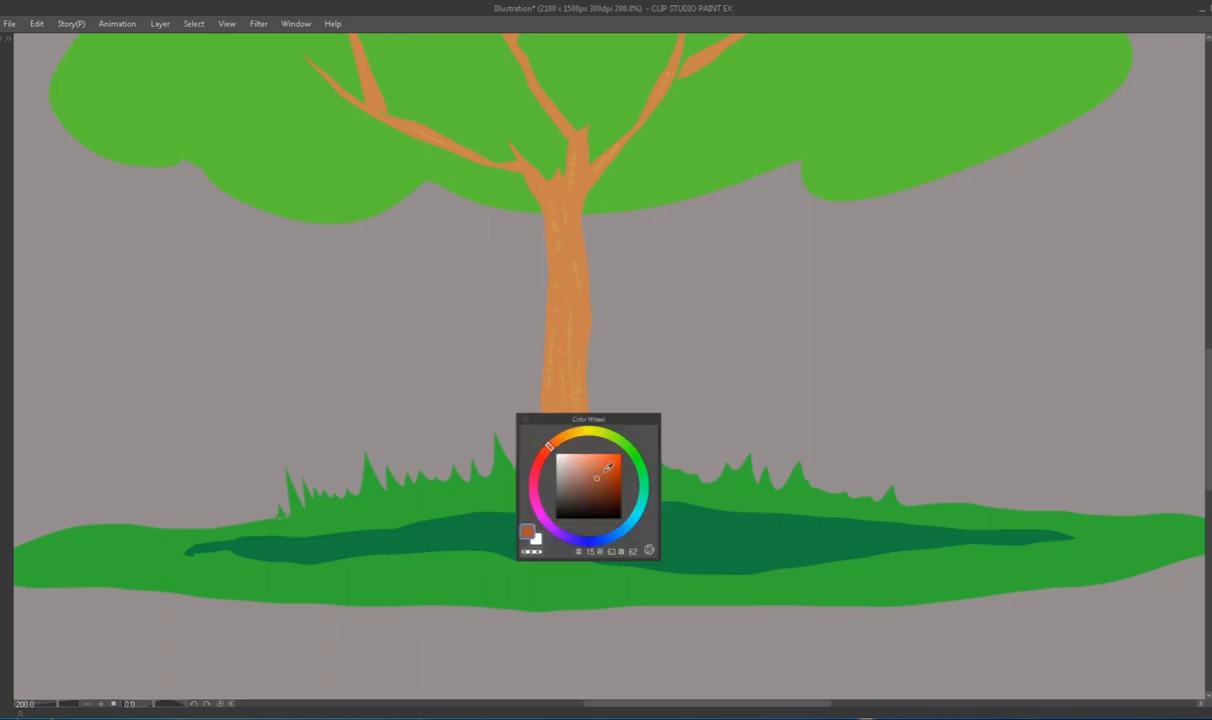
key("shift+1")
left_click_drag(549, 518, 525, 492)
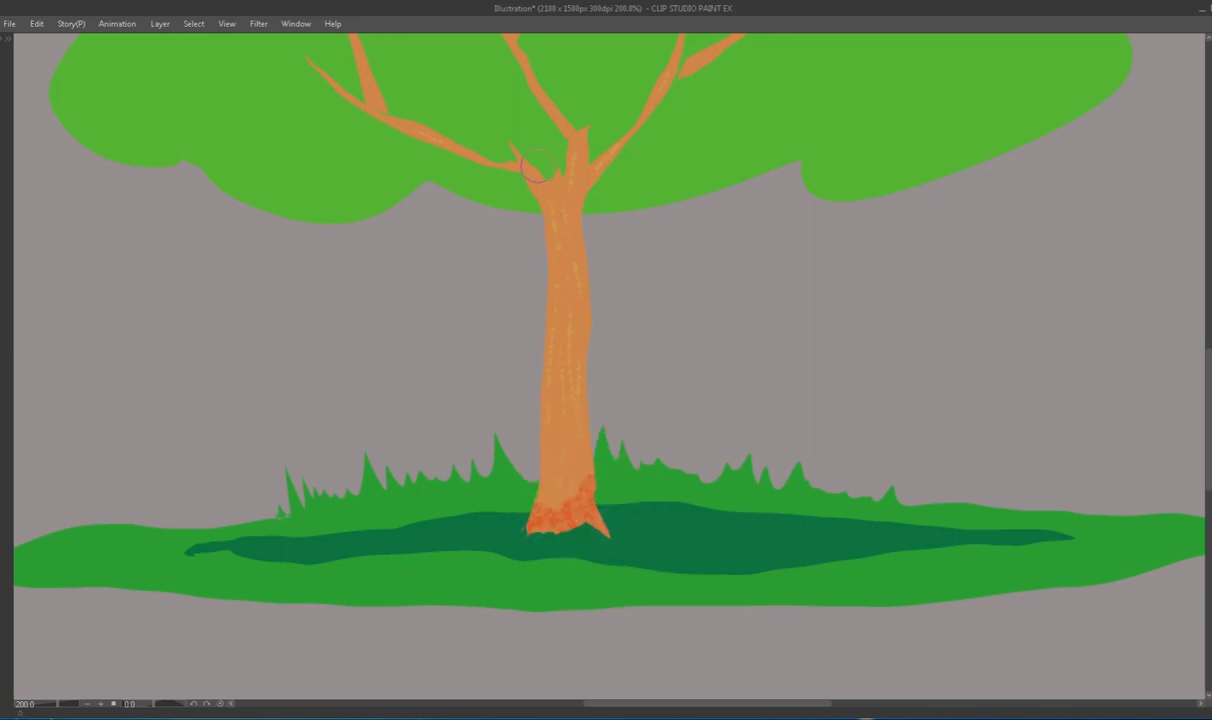
Brush the same red-orange shading over the top of the trunk and along all the branches.
scroll(555, 456, "down", 1)
mouse_move(540, 172)
left_mouse_down()
mouse_move(549, 463)
mouse_move(530, 110)
left_mouse_up()
left_click_drag(350, 335, 445, 390)
left_click_drag(600, 400, 670, 212)
scroll(560, 400, "up", 1)
left_click_drag(360, 315, 395, 340)
Brush a darker green around the branches and along the crown's lower edge on a new layer clipped to the crown.
scroll(560, 400, "down", 2)
scroll(733, 379, "down", 3)
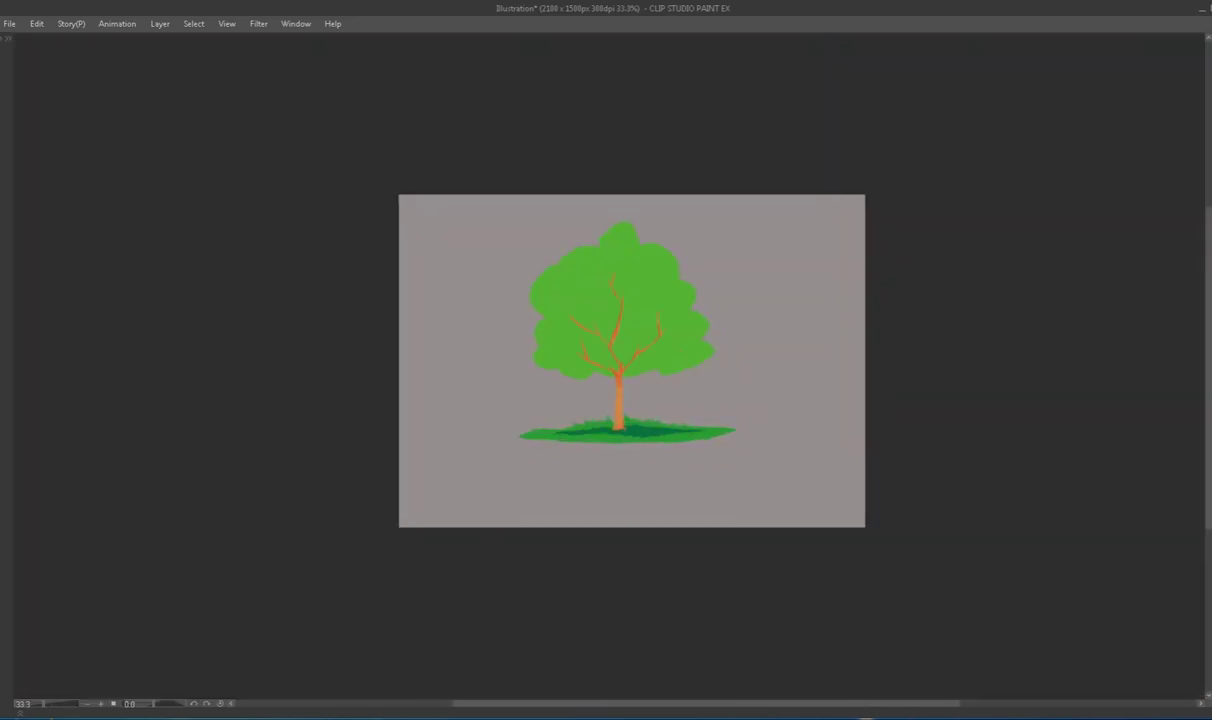
left_click(562, 355)
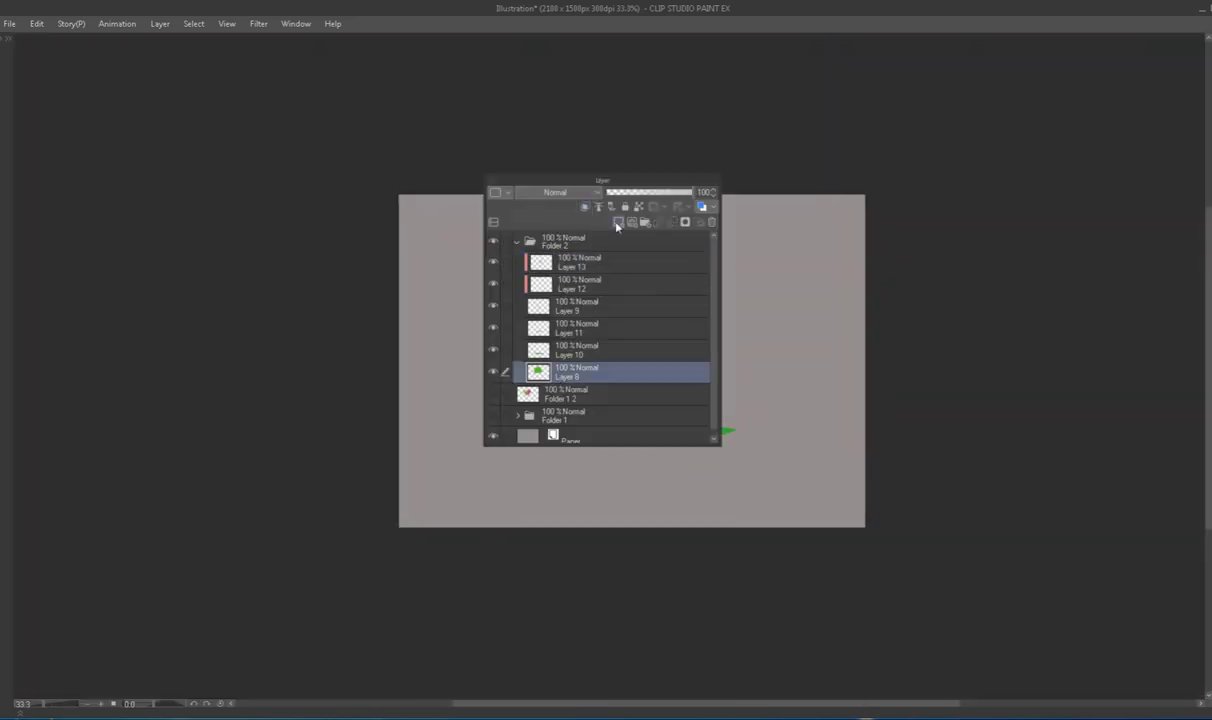
scroll(687, 297, "up", 2)
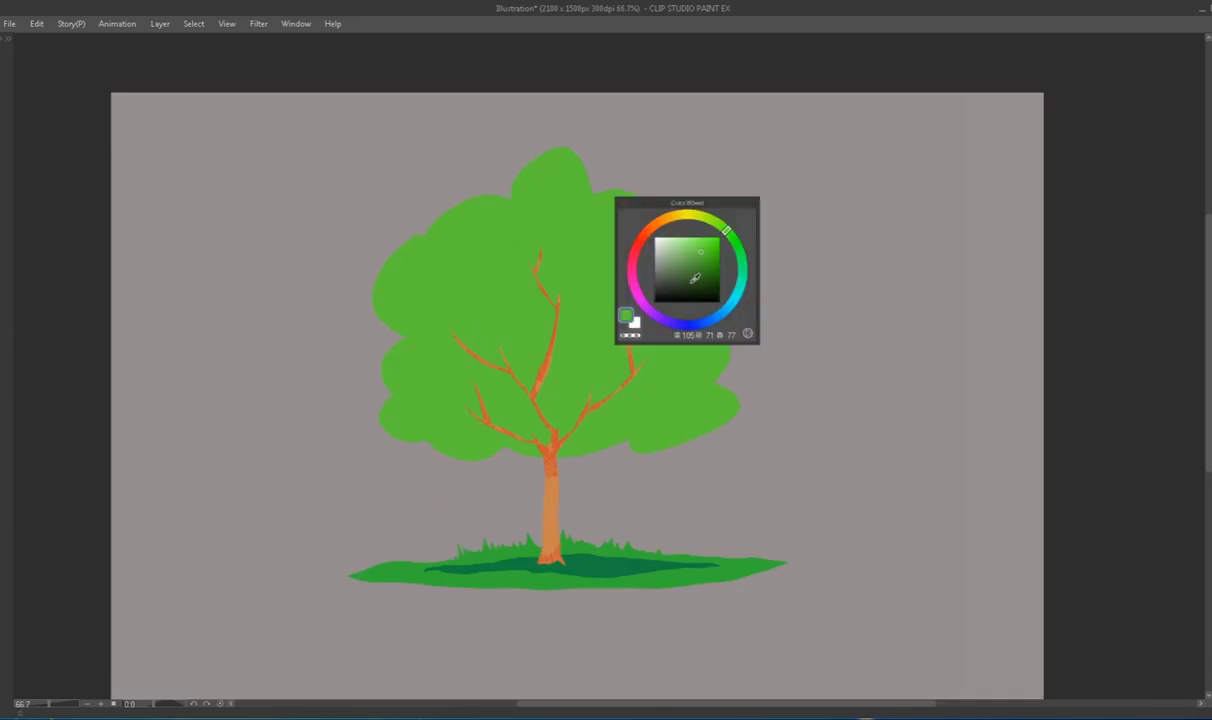
left_click(735, 243)
left_click(706, 257)
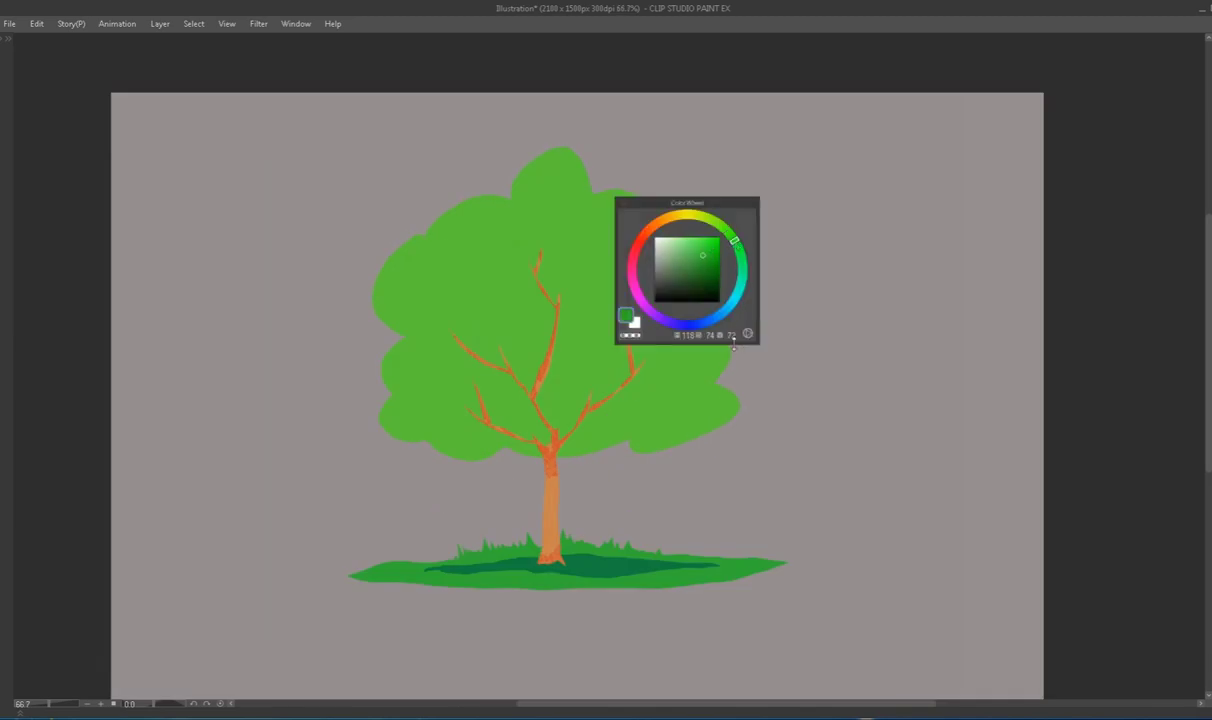
mouse_move(540, 432)
left_mouse_down()
mouse_move(560, 390)
mouse_move(615, 345)
mouse_move(440, 418)
left_mouse_up()
left_click_drag(455, 335, 548, 368)
mouse_move(562, 297)
left_mouse_down()
mouse_move(566, 405)
mouse_move(735, 405)
left_mouse_up()
left_click_drag(440, 412, 380, 428)
left_click_drag(555, 345, 540, 385)
left_click_drag(525, 250, 500, 300)
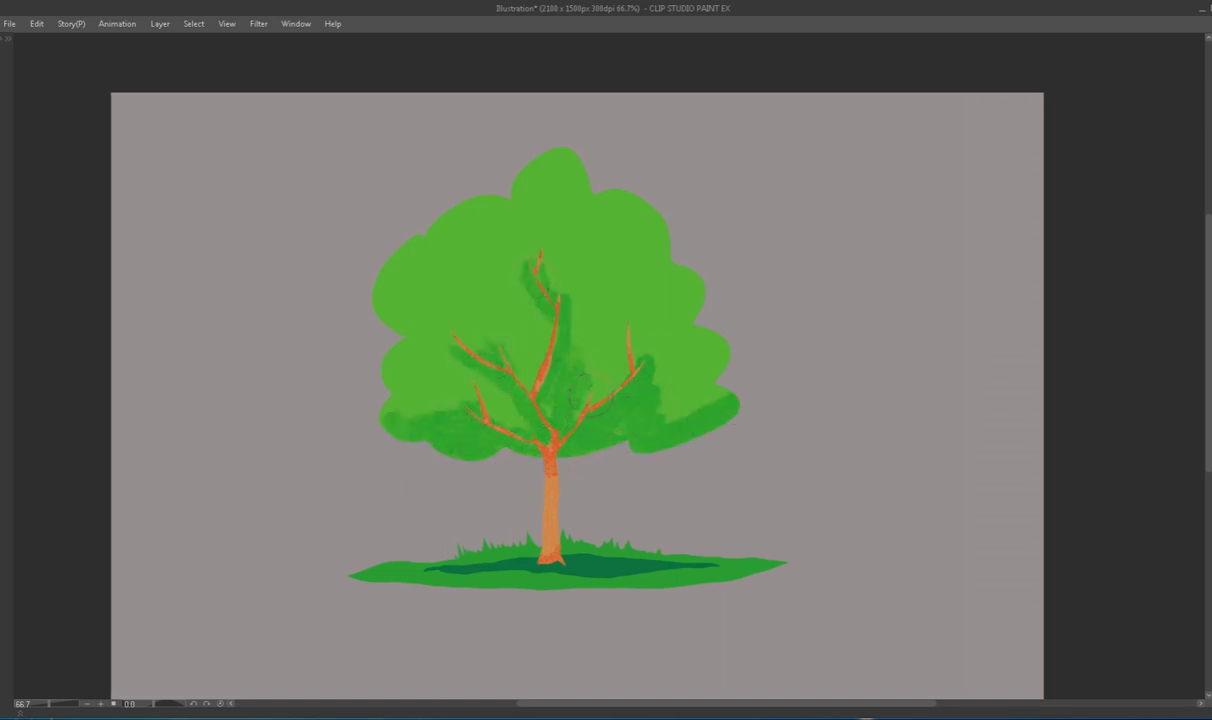
Extend the darker green shading across the crown's center and right side, leaving the upper left lighter.
left_click_drag(590, 355, 548, 395)
left_click_drag(480, 352, 470, 400)
left_click_drag(643, 405, 565, 320)
mouse_move(470, 285)
left_mouse_down()
mouse_move(415, 375)
mouse_move(600, 275)
mouse_move(665, 360)
left_mouse_up()
mouse_move(555, 285)
left_mouse_down()
mouse_move(518, 313)
mouse_move(505, 350)
left_mouse_up()
mouse_move(605, 255)
left_mouse_down()
mouse_move(645, 290)
mouse_move(670, 290)
left_mouse_up()
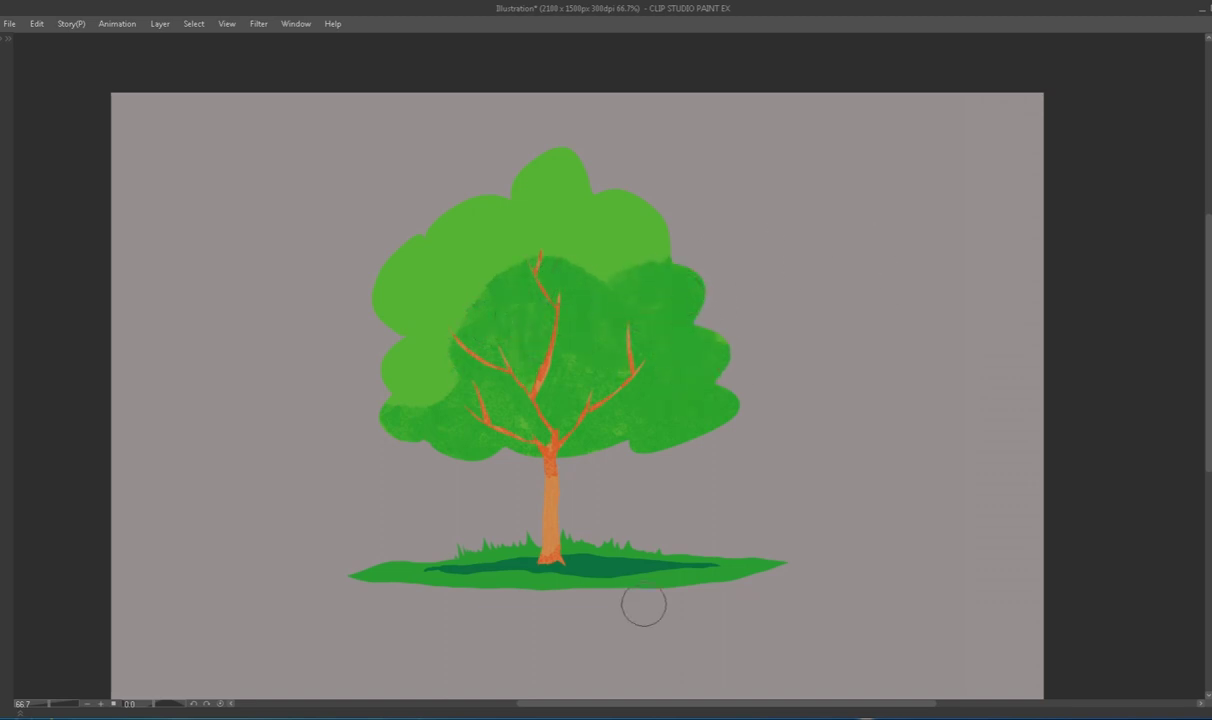
Roughen the crown's outline by erasing along its edges with the textured brush.
right_click(540, 248)
left_click(487, 314)
scroll(398, 252, "up", 4)
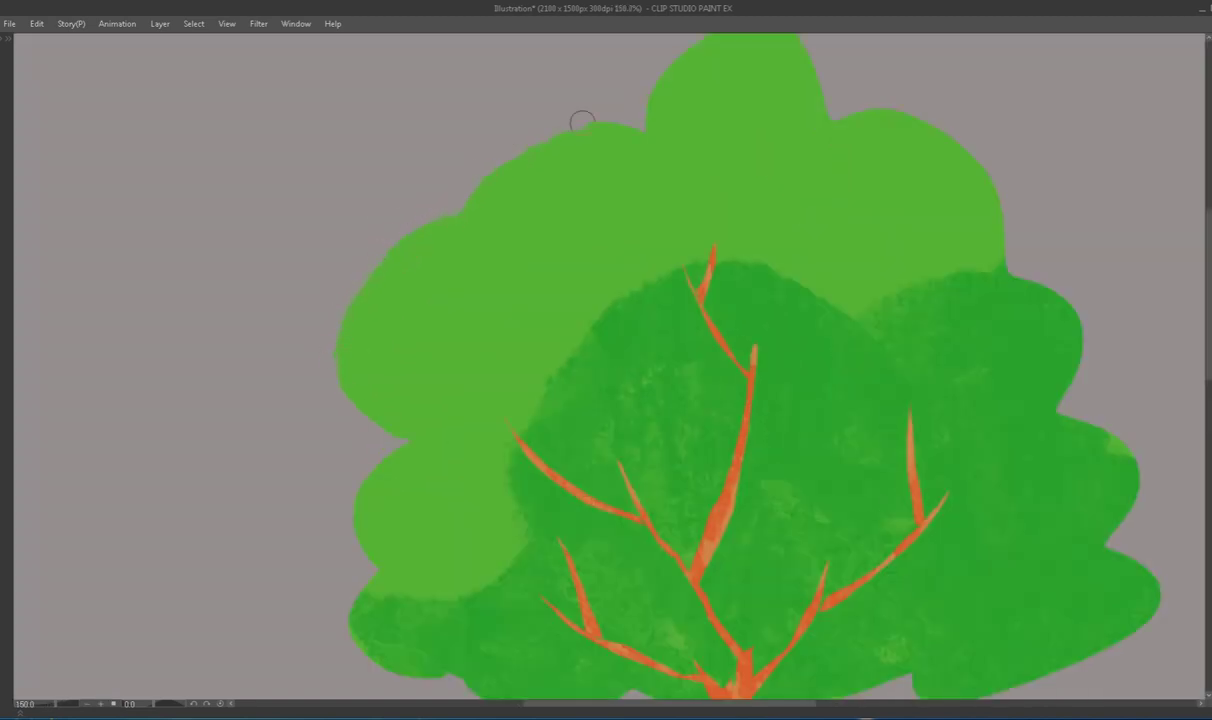
left_click_drag(639, 117, 574, 272)
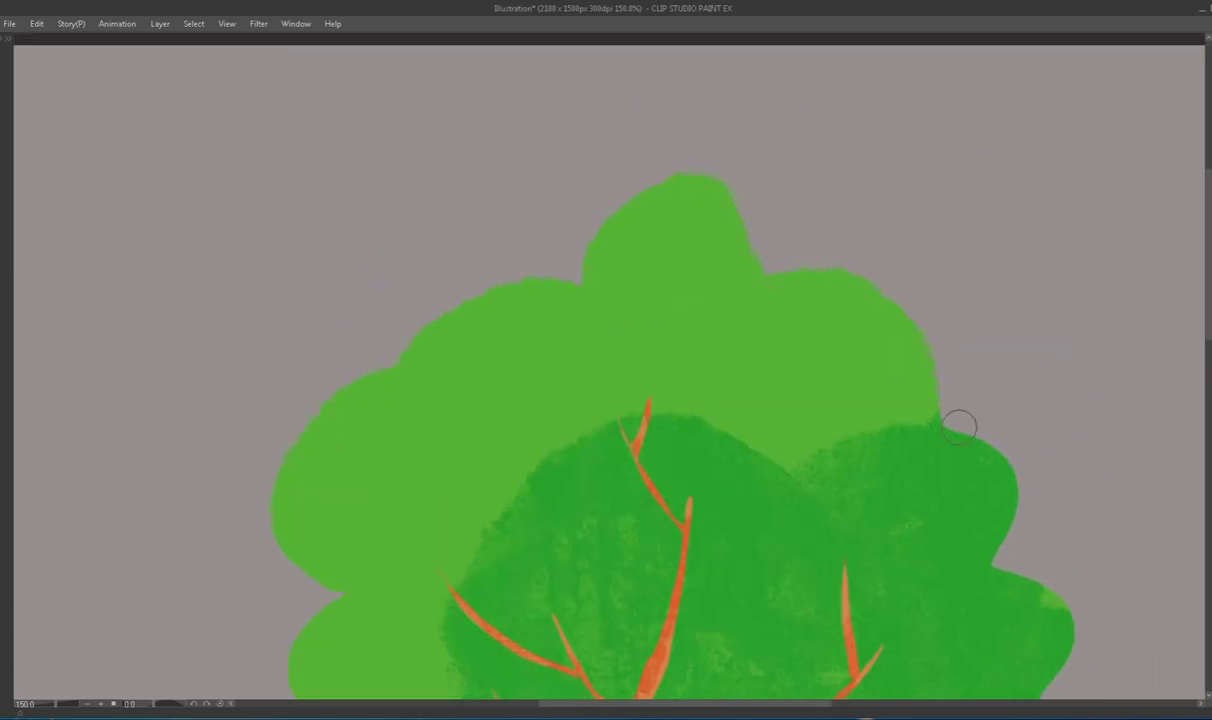
scroll(993, 400, "down", 4)
key("ctrl+0")
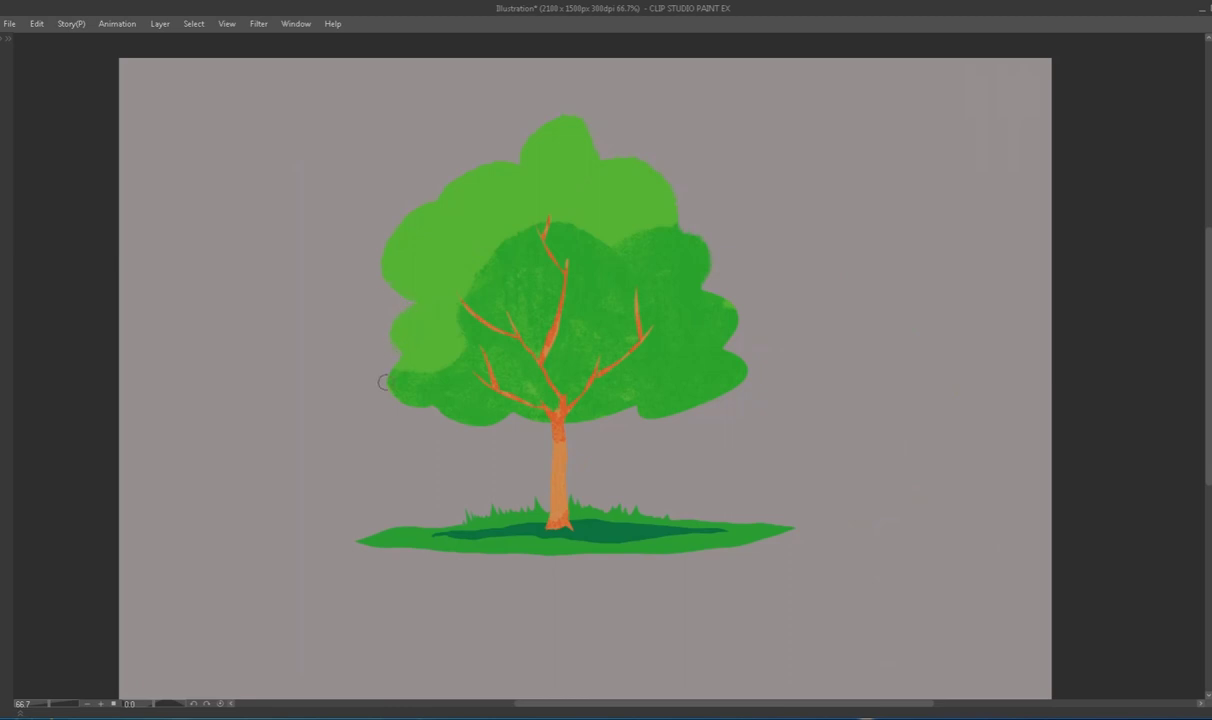
mouse_move(743, 357)
left_mouse_down()
mouse_move(603, 391)
mouse_move(711, 357)
left_mouse_up()
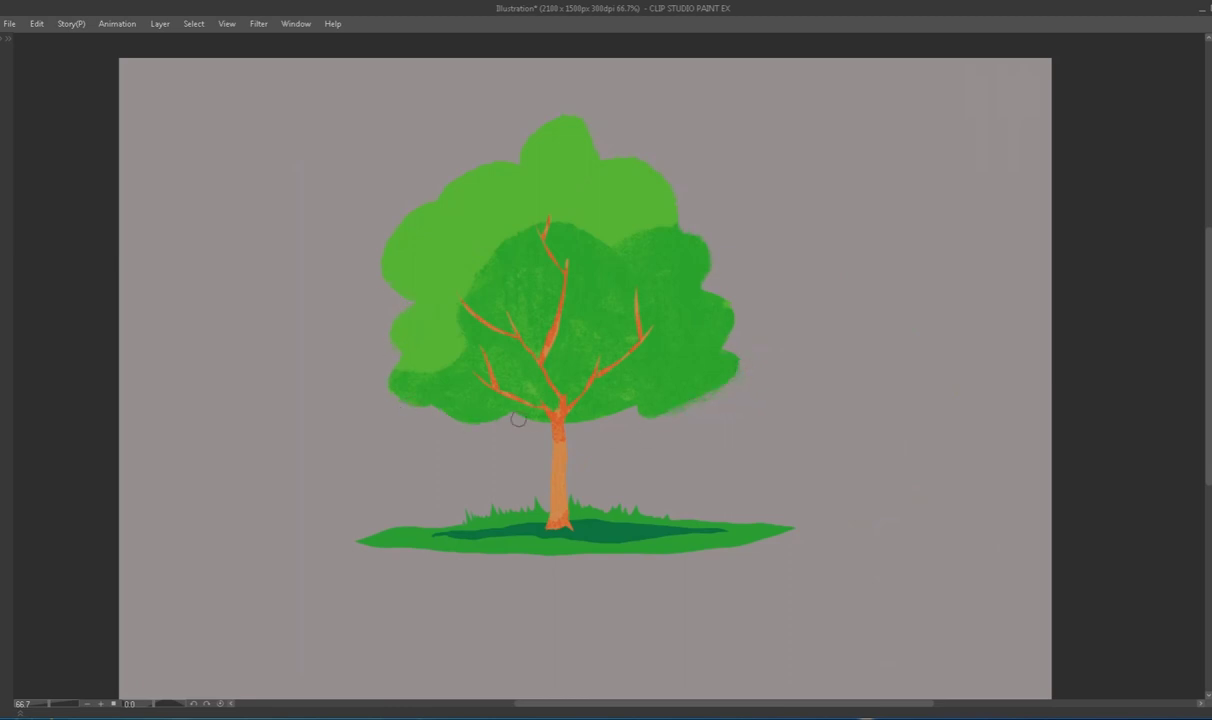
Roughen the edges of the grass patch and the tree's ground shadow with the textured eraser strokes.
key("d")
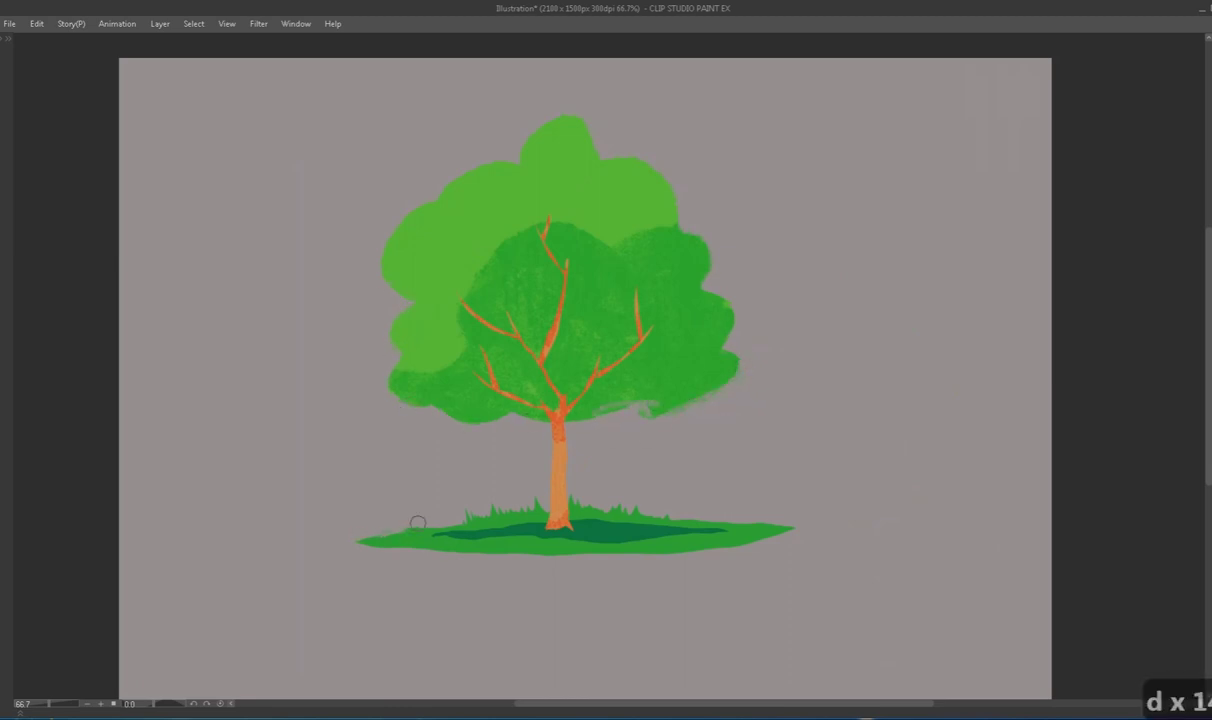
left_click_drag(780, 530, 367, 545)
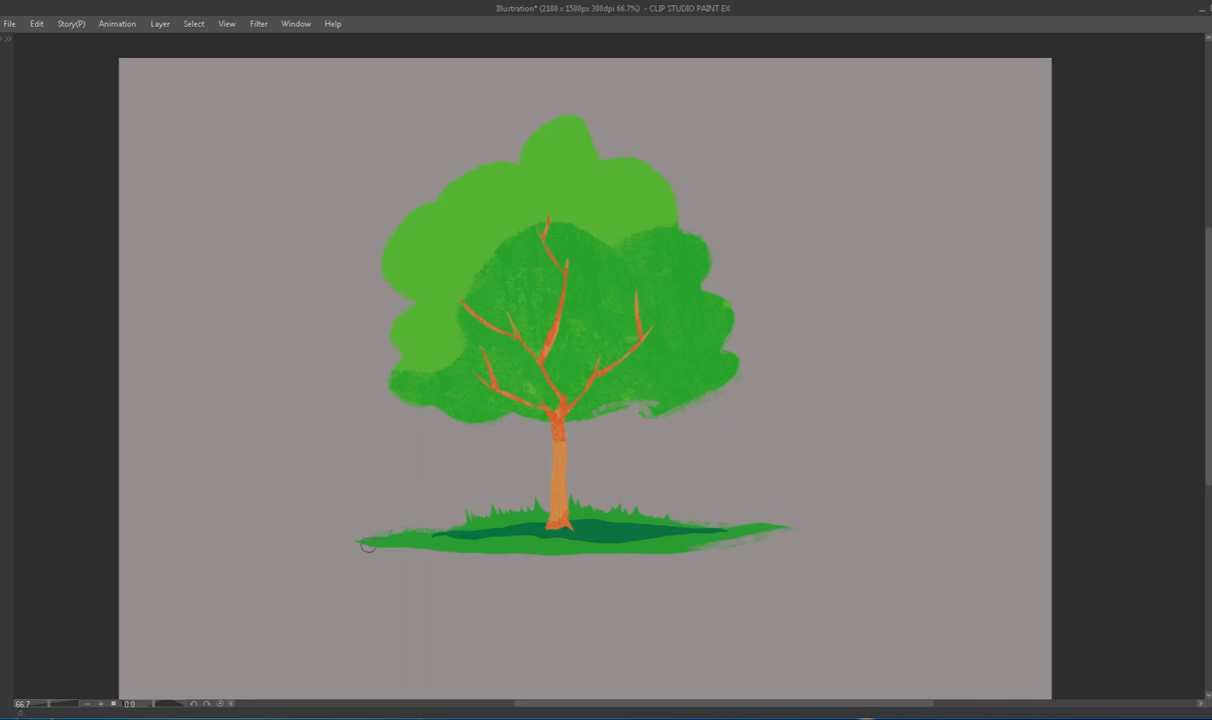
key("d")
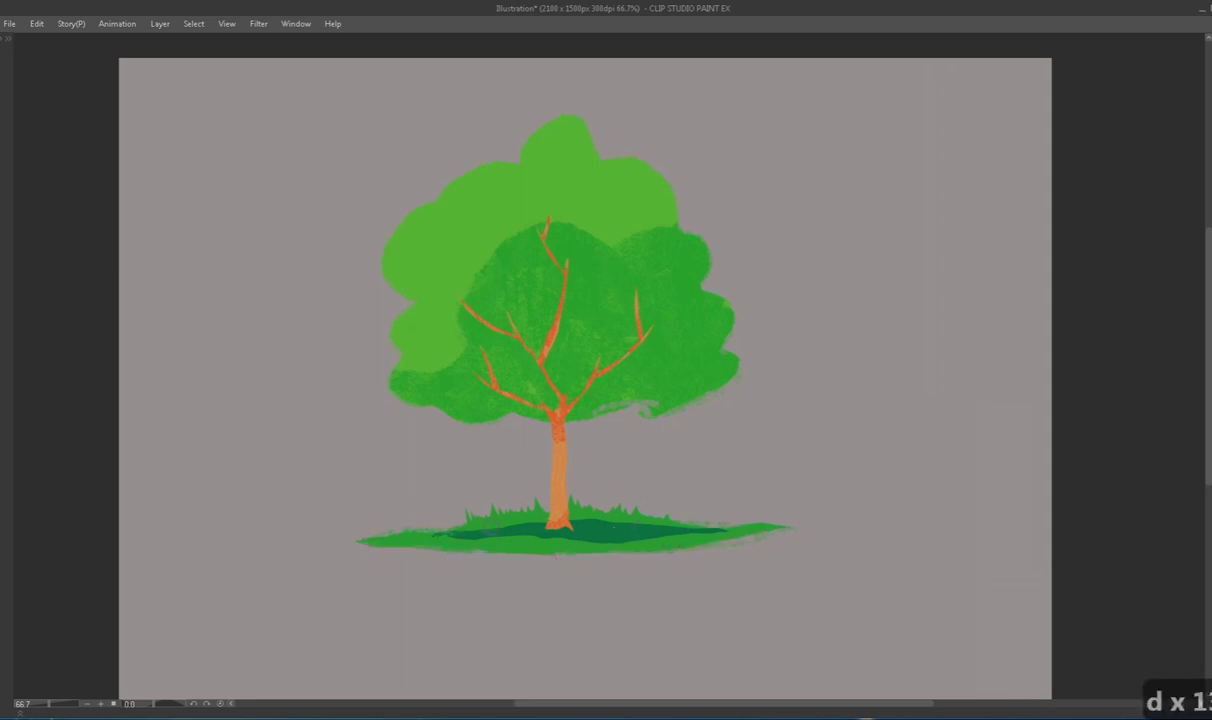
left_click_drag(425, 508, 599, 510)
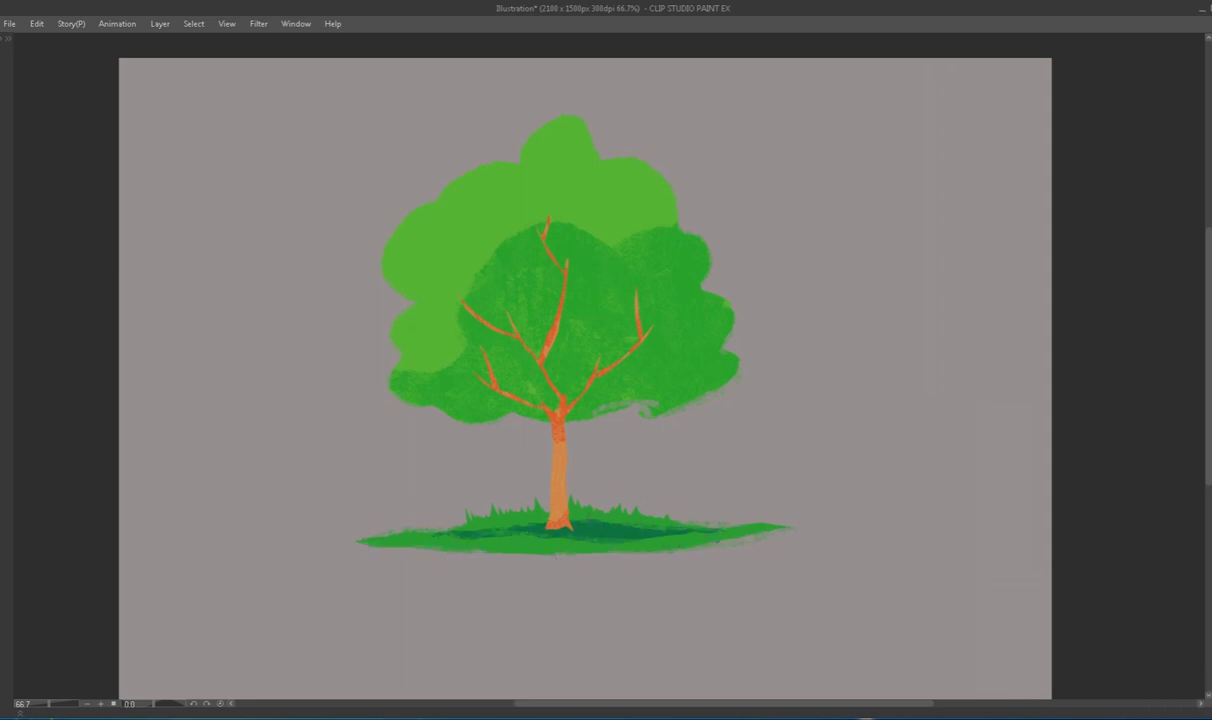
Brush pale cream rim highlights along the crown's outer edge on its clipped shading layer.
key("F7")
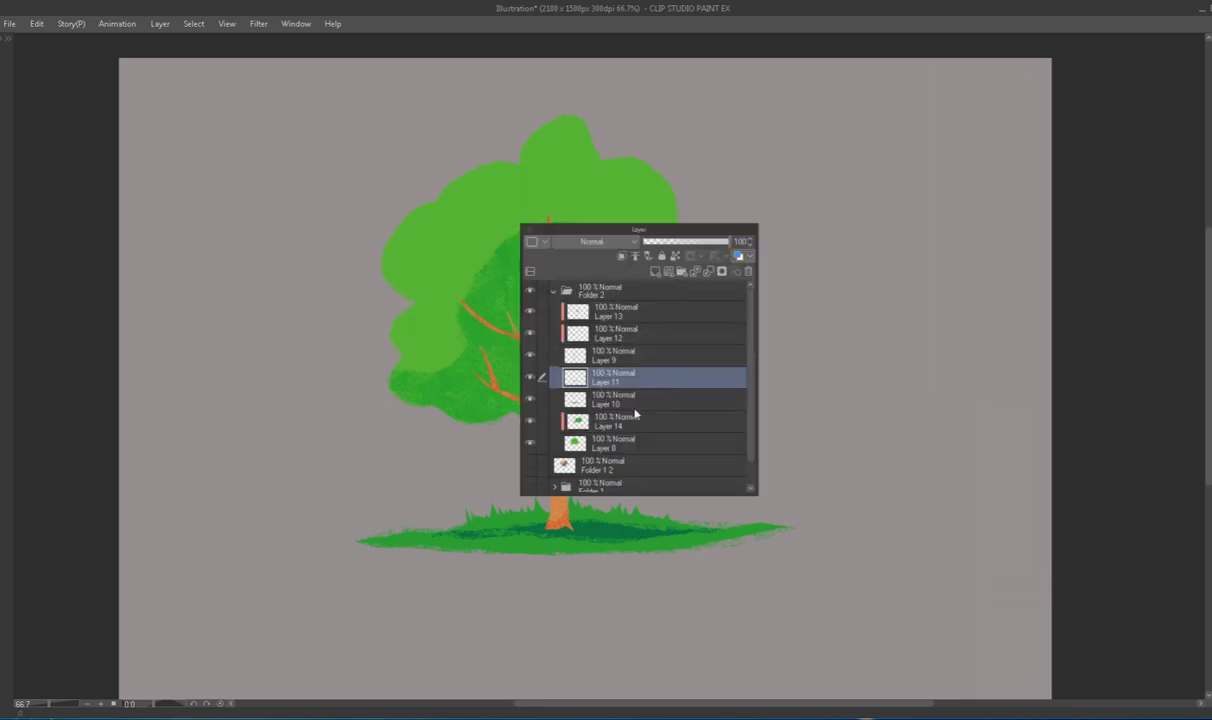
left_click(608, 424)
key("F8")
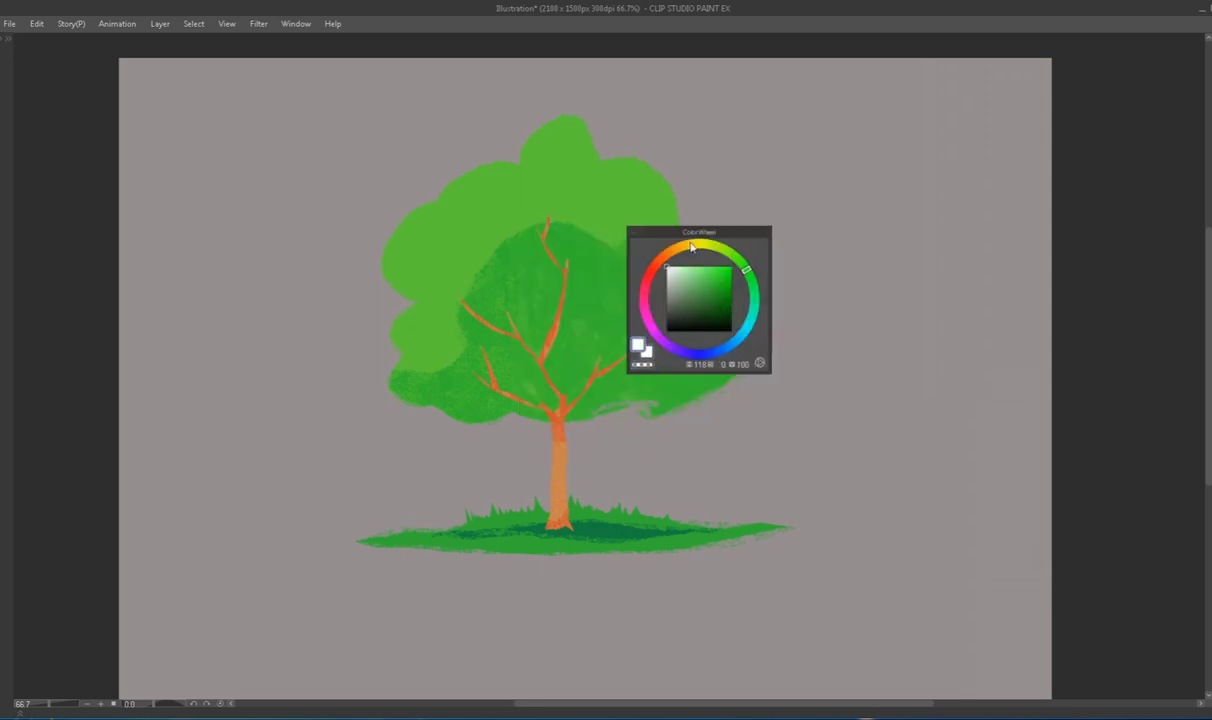
left_click(687, 245)
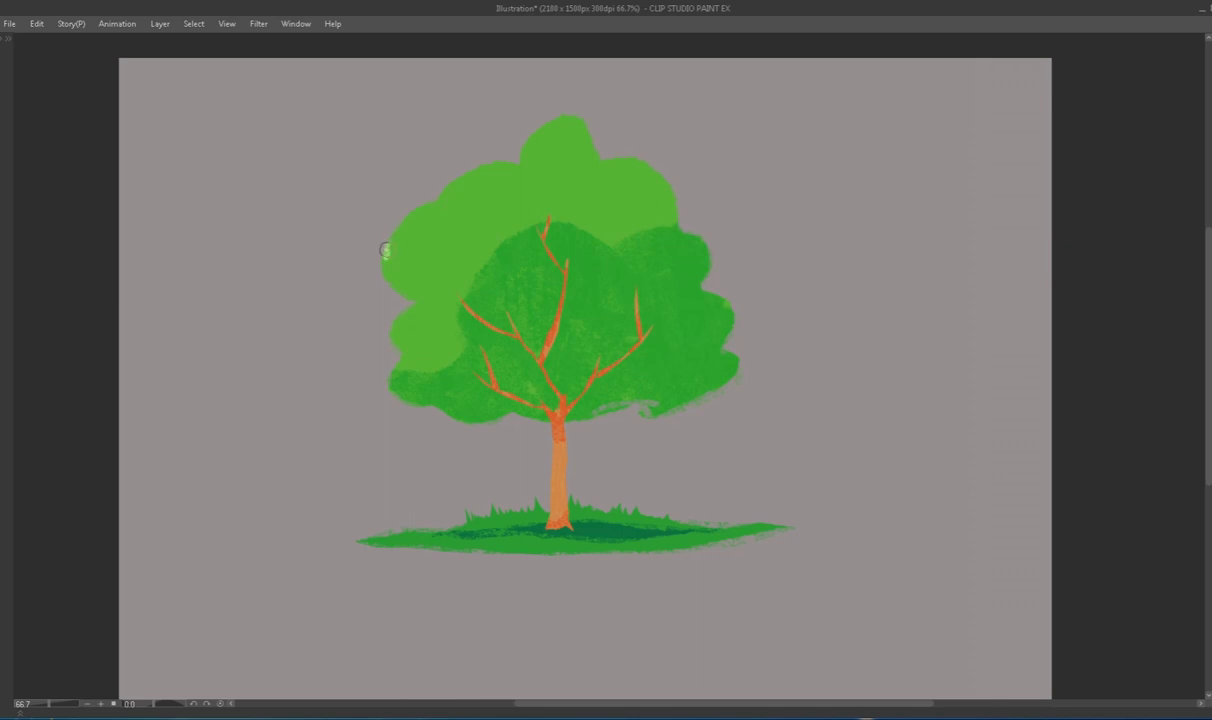
left_click_drag(385, 250, 381, 270)
mouse_move(433, 198)
left_mouse_down()
mouse_move(486, 157)
mouse_move(586, 112)
left_mouse_up()
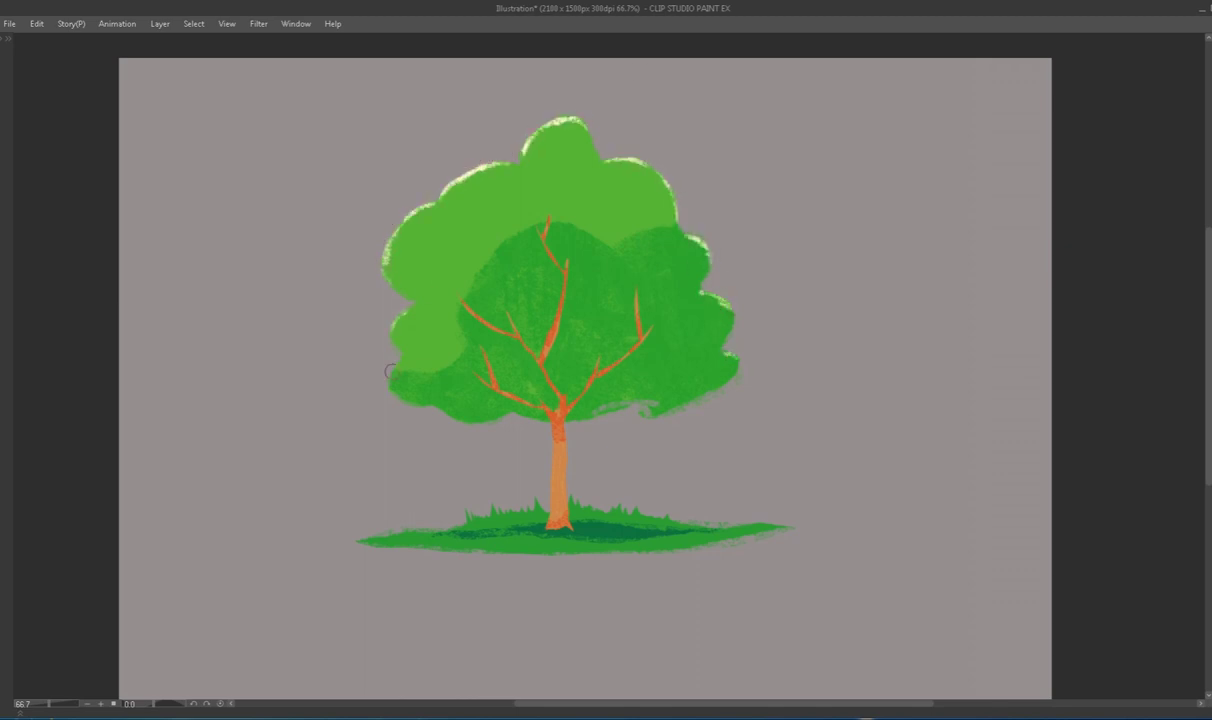
Brush soft orange texture across the lower part of the crown with a larger brush.
key("c")
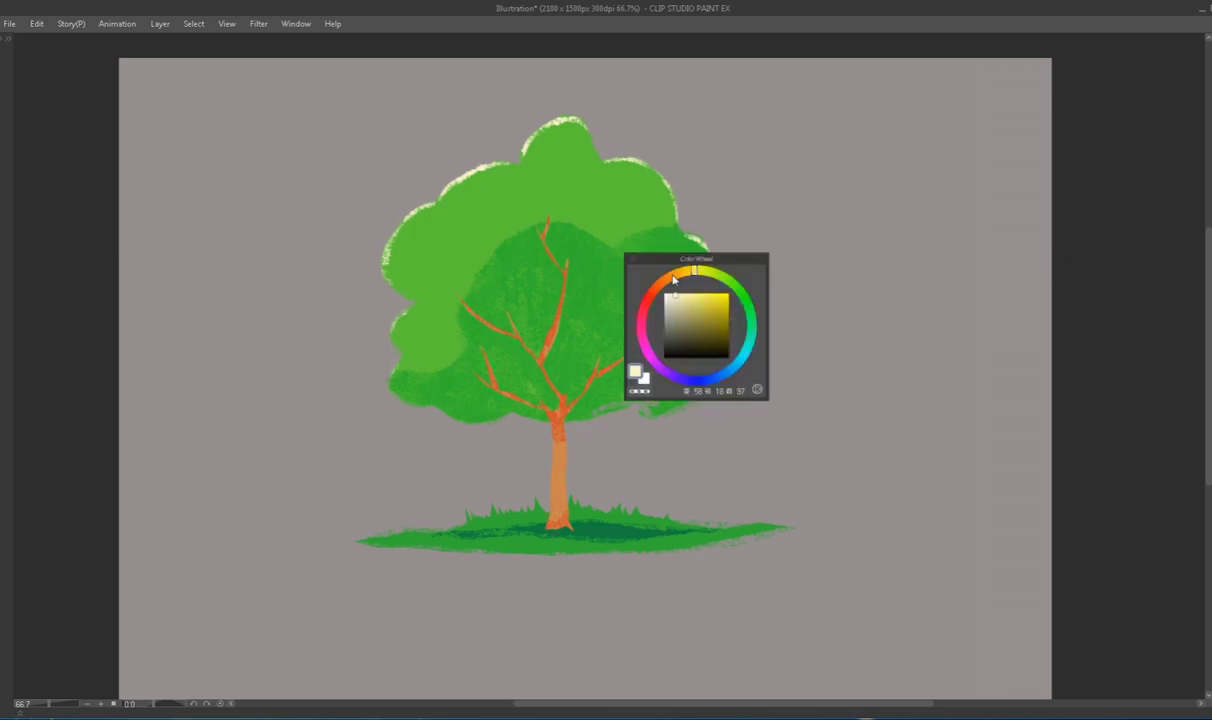
left_click(680, 305)
left_click(665, 312)
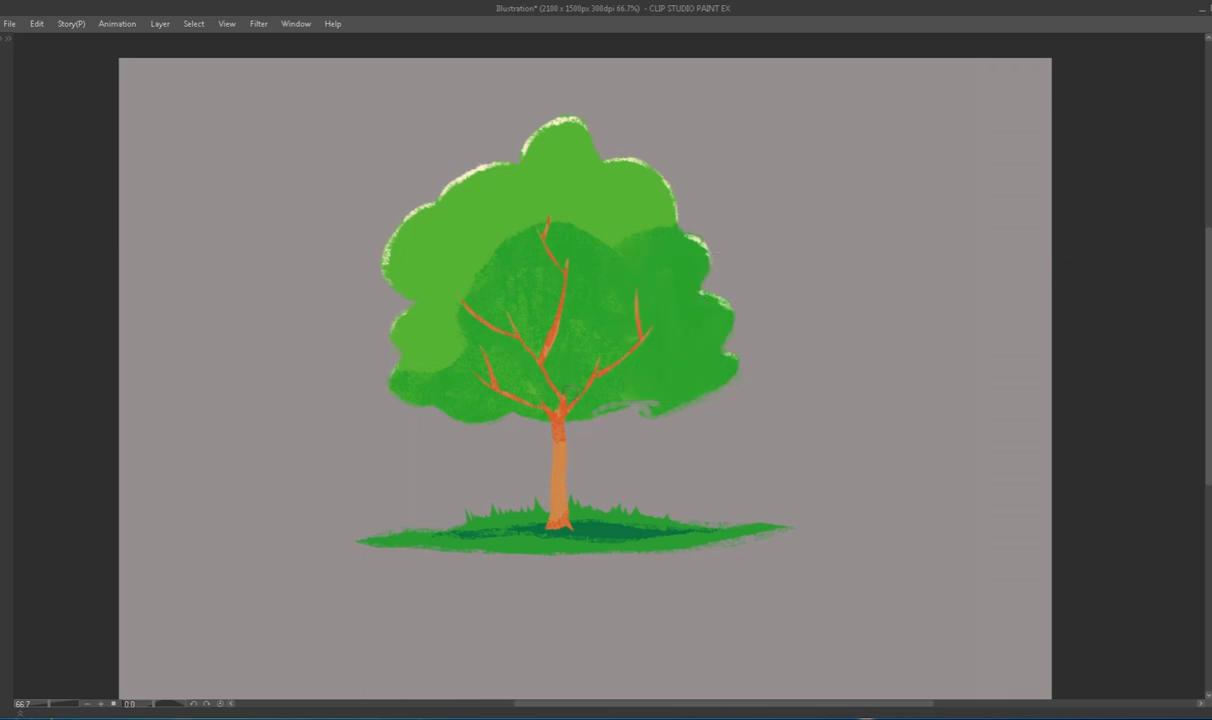
key("l")
left_click(428, 400)
mouse_move(456, 397)
left_mouse_down()
mouse_move(640, 405)
mouse_move(420, 370)
mouse_move(675, 342)
left_mouse_up()
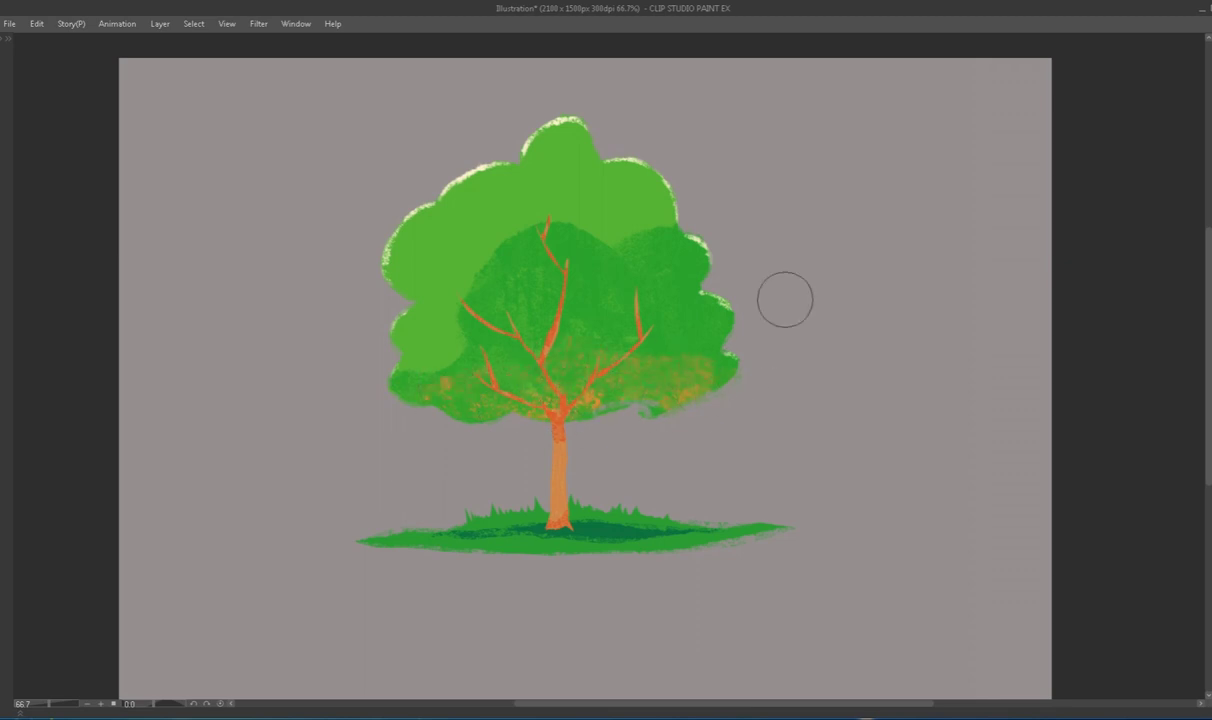
key("l")
key("l")
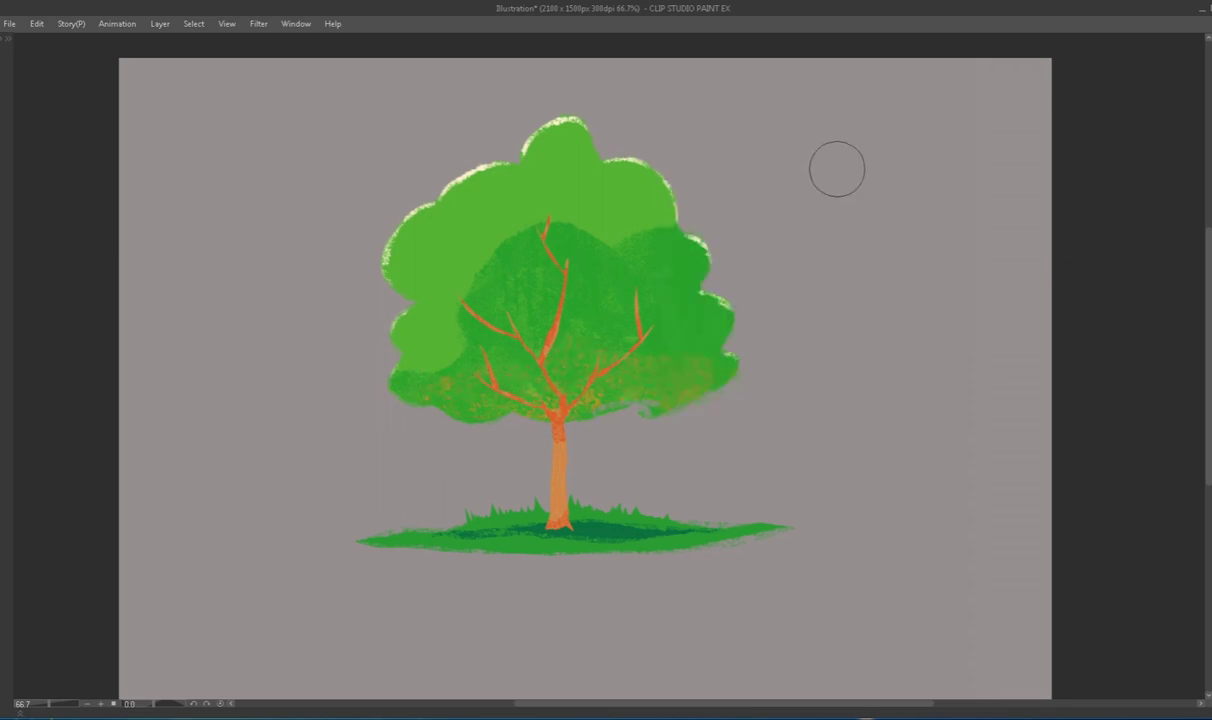
Show the merged owl layer and move it above the tree's folder in the layer stack.
key("l")
left_click(747, 241)
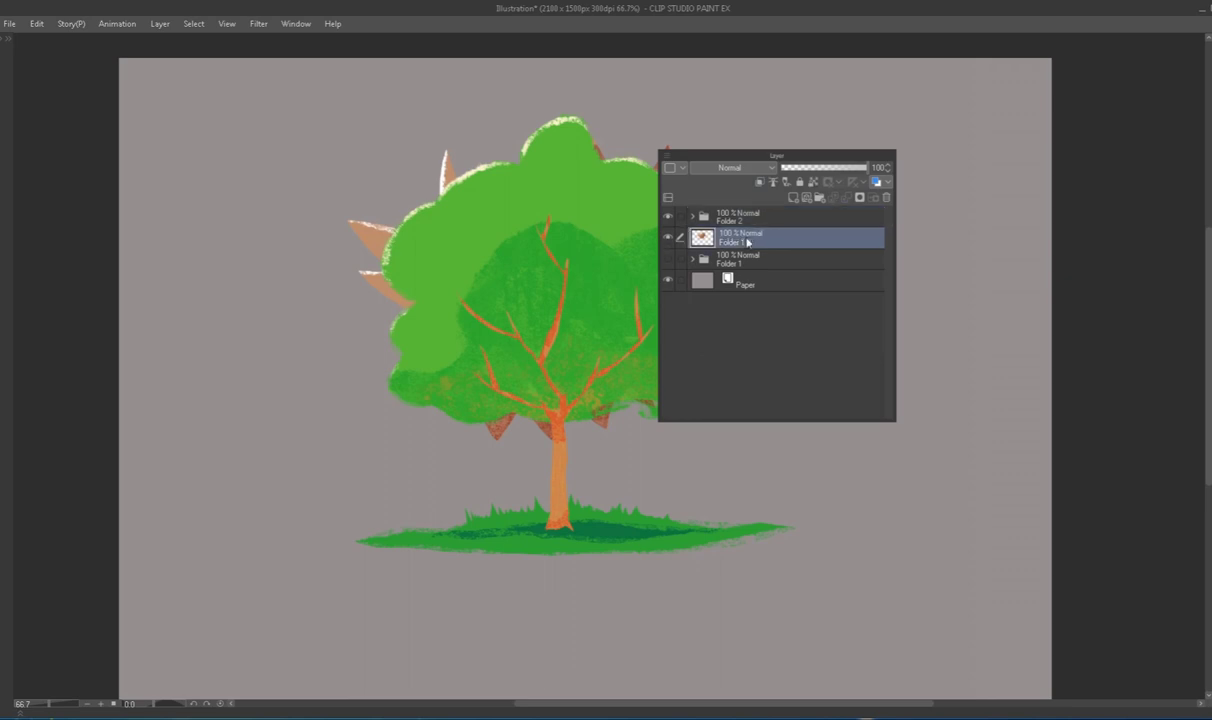
left_click_drag(747, 241, 745, 216)
key("l")
key("l")
left_click(601, 159)
key("l")
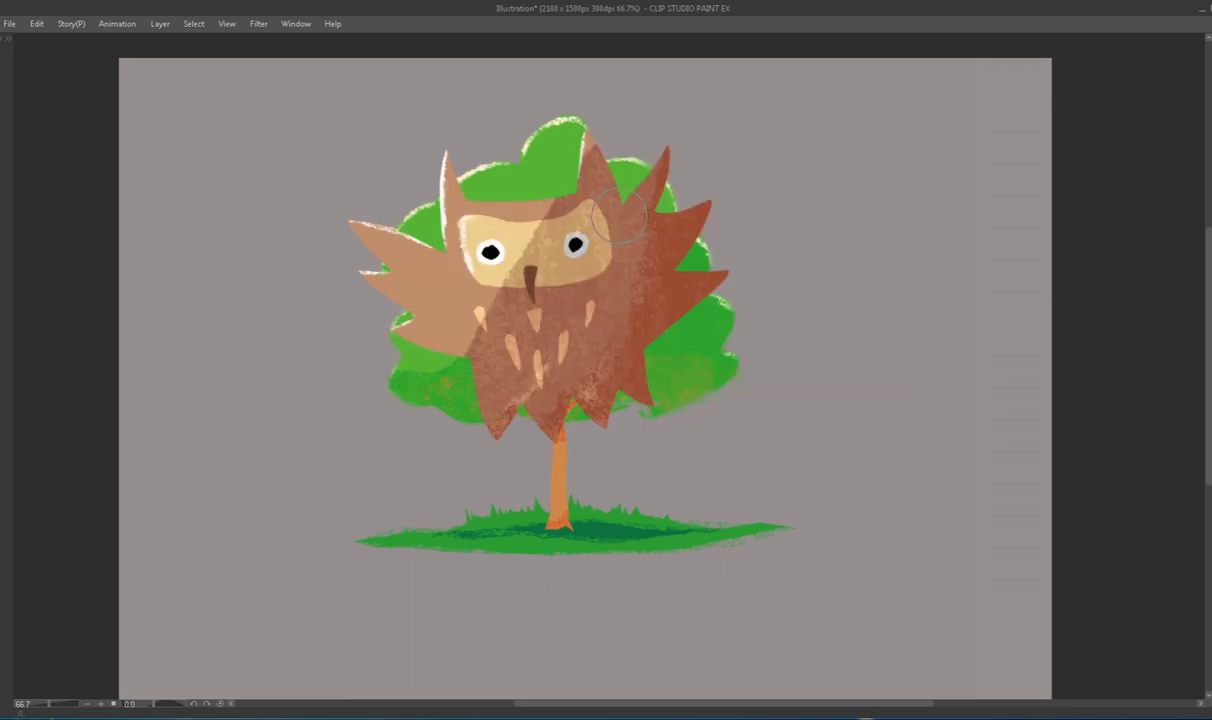
Scale the owl down and place it on the tip of the tree's upper-left branch.
key("ctrl+t")
left_click_drag(703, 433, 499, 291)
left_click(450, 325)
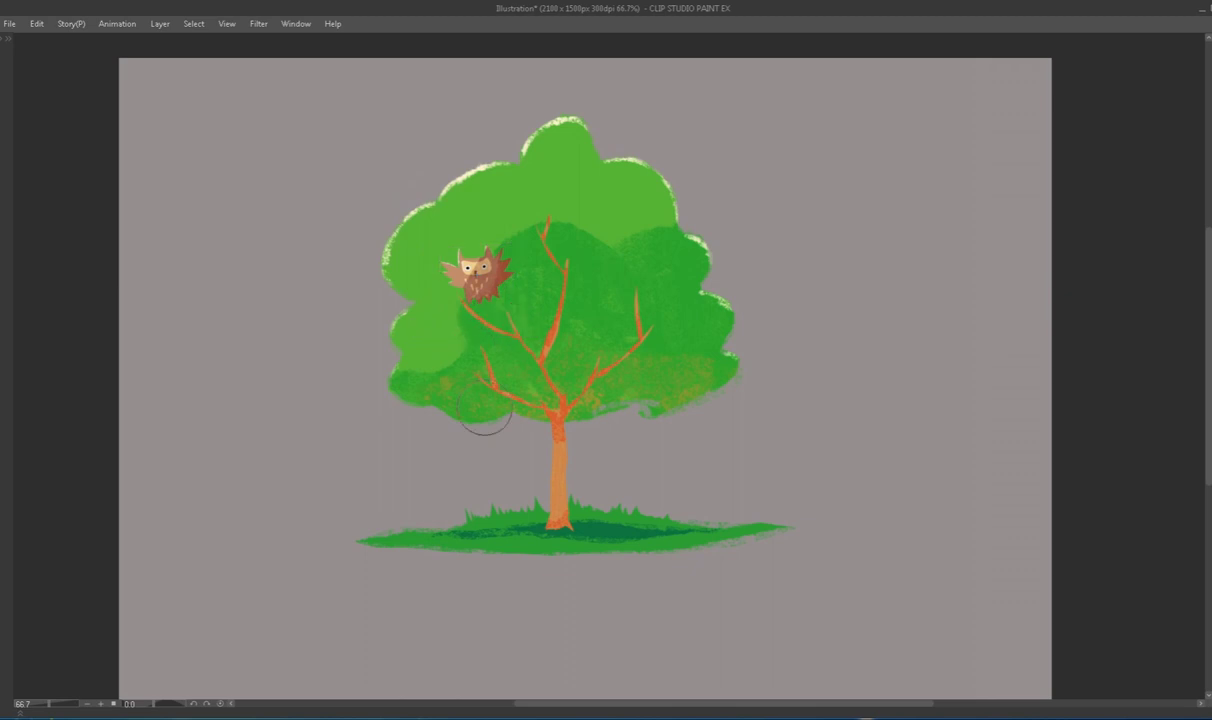
Create a new layer folder at the top of the stack and add a raster layer to it.
key("l")
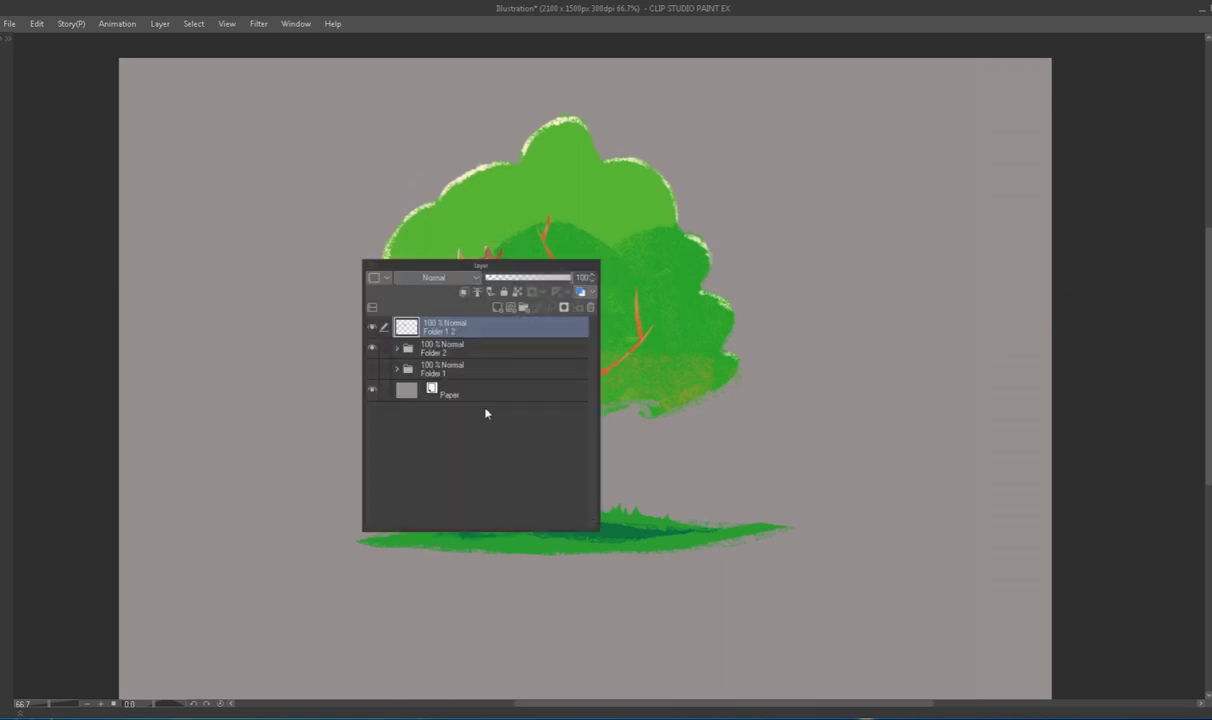
left_click(499, 292)
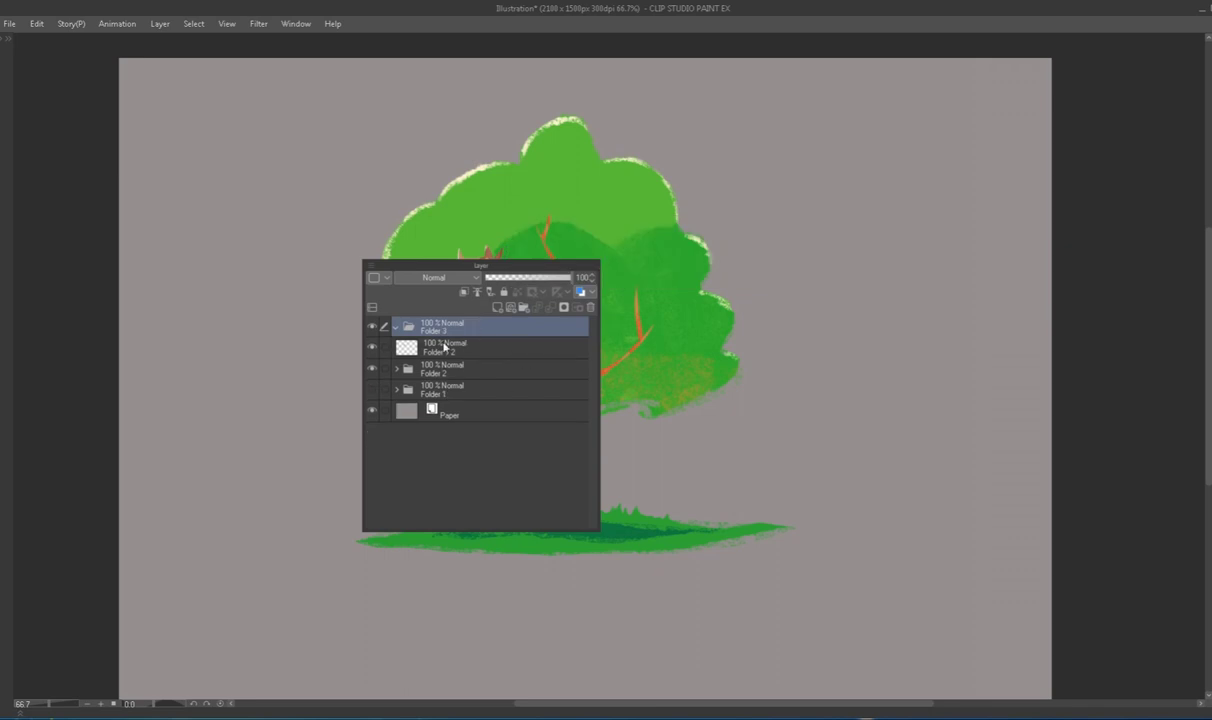
left_click(499, 311)
key("l")
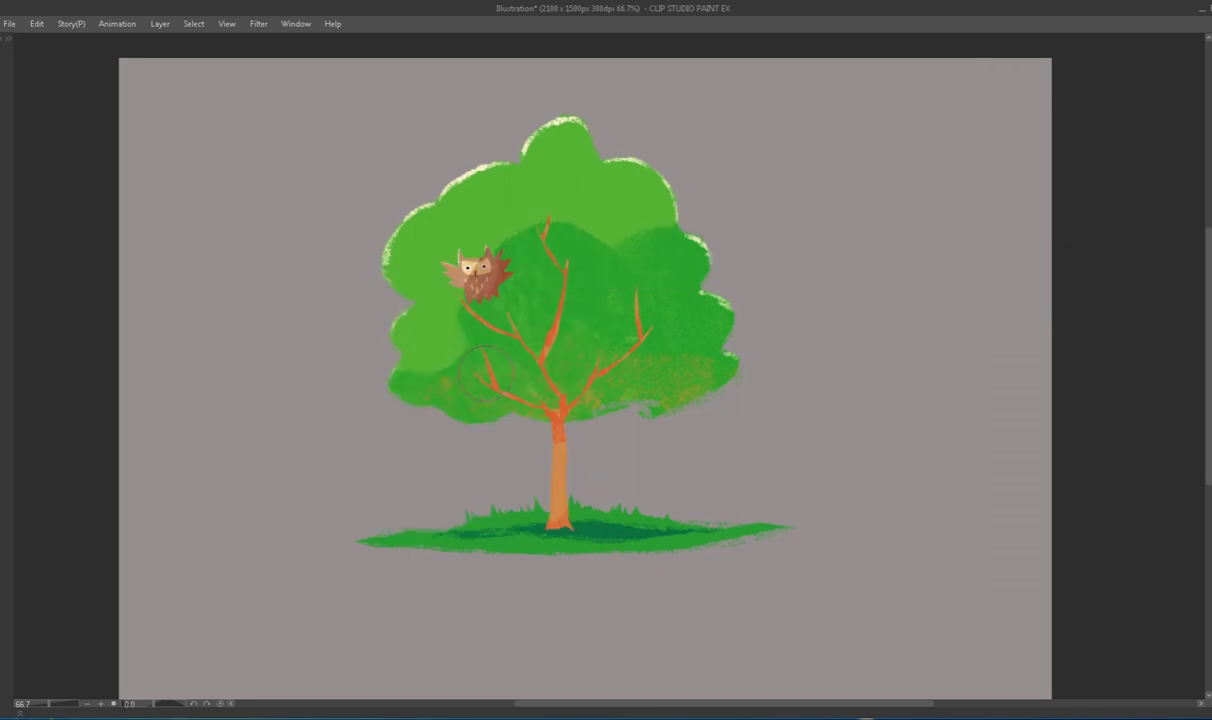
Pick a bright cyan and fill the whole canvas with it on the new layer as the sky.
key("c")
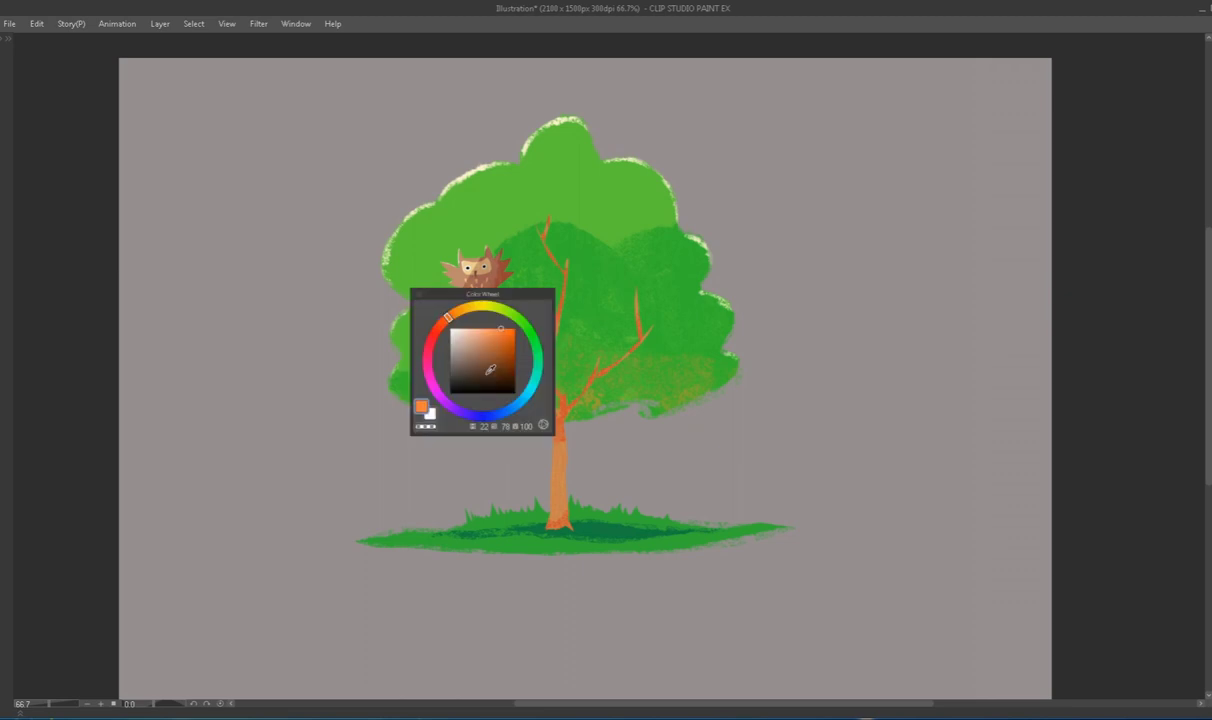
left_click(529, 388)
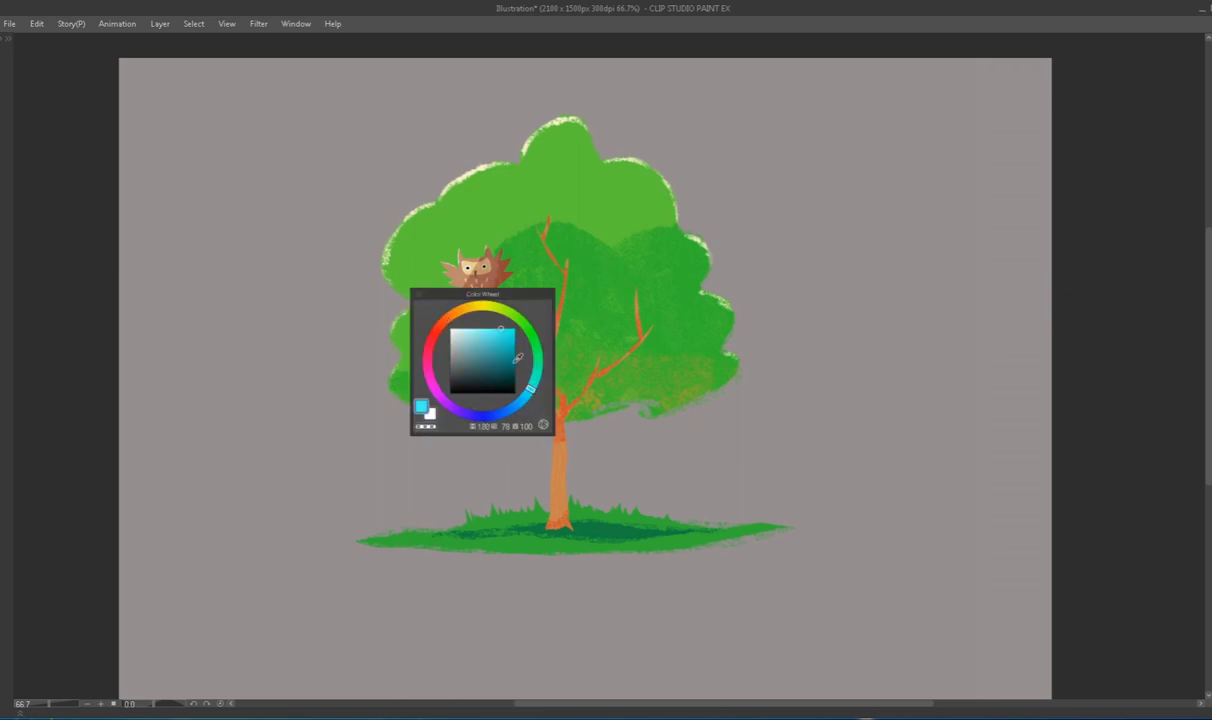
left_click_drag(530, 389, 527, 397)
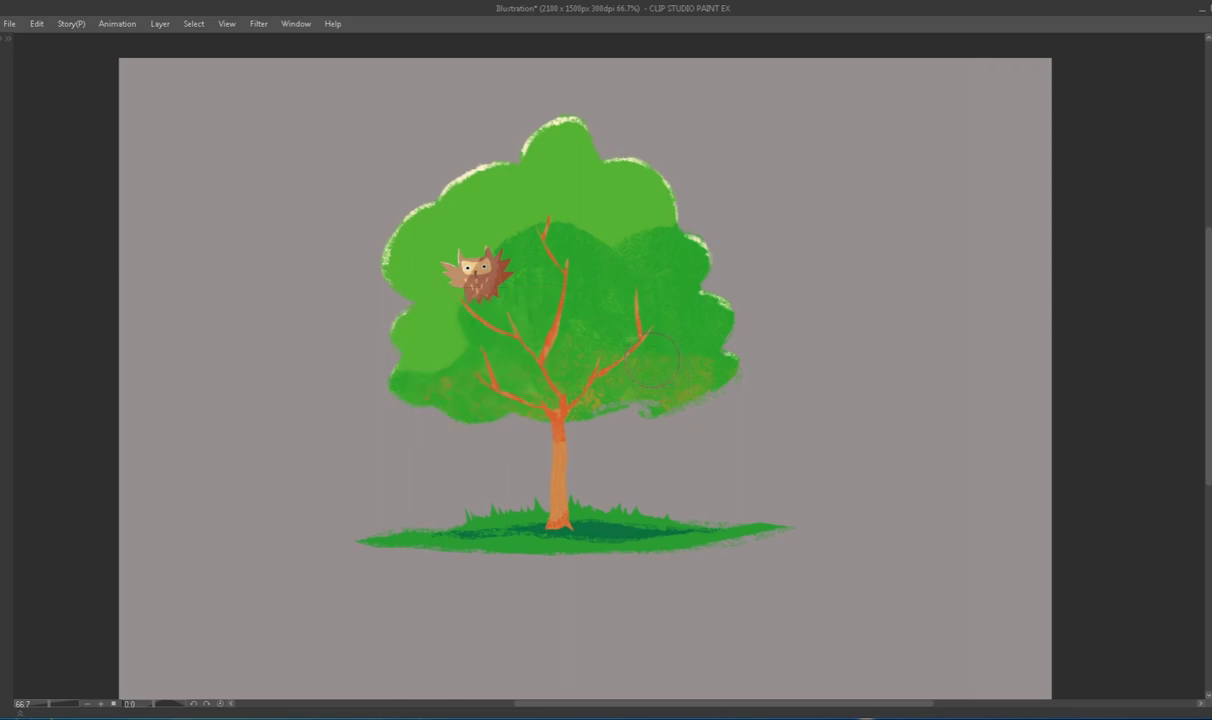
key("c")
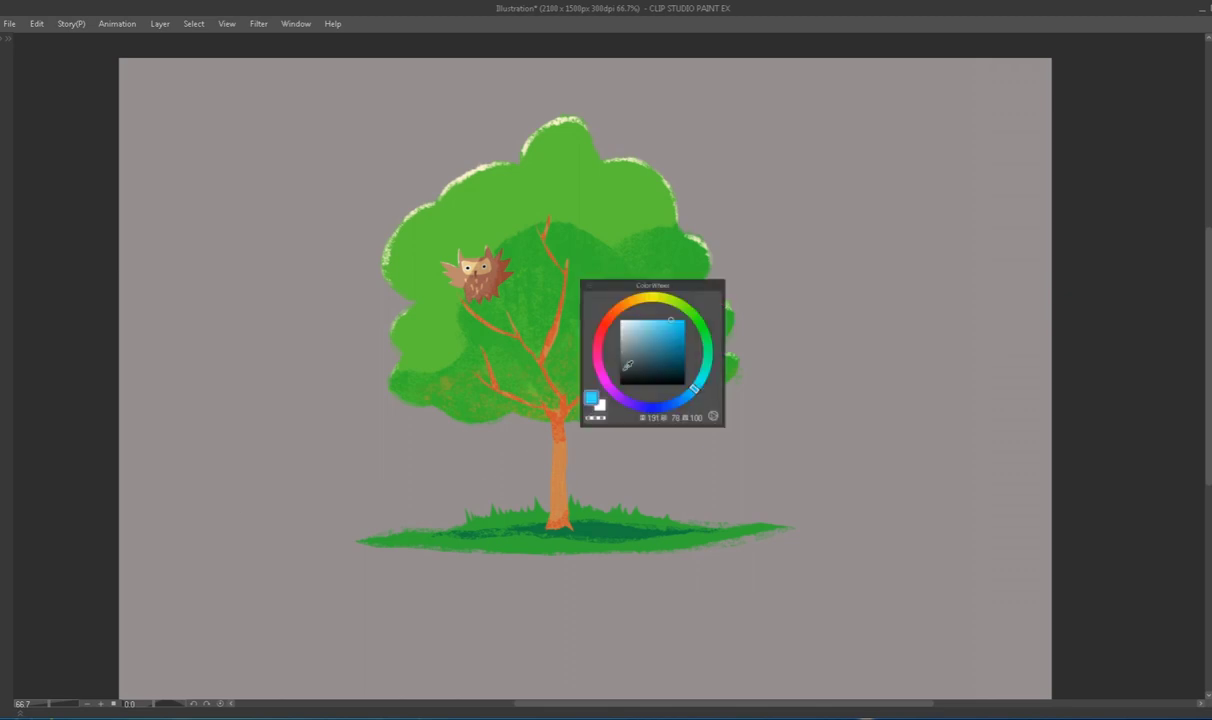
scroll(107, 650, "down", 2)
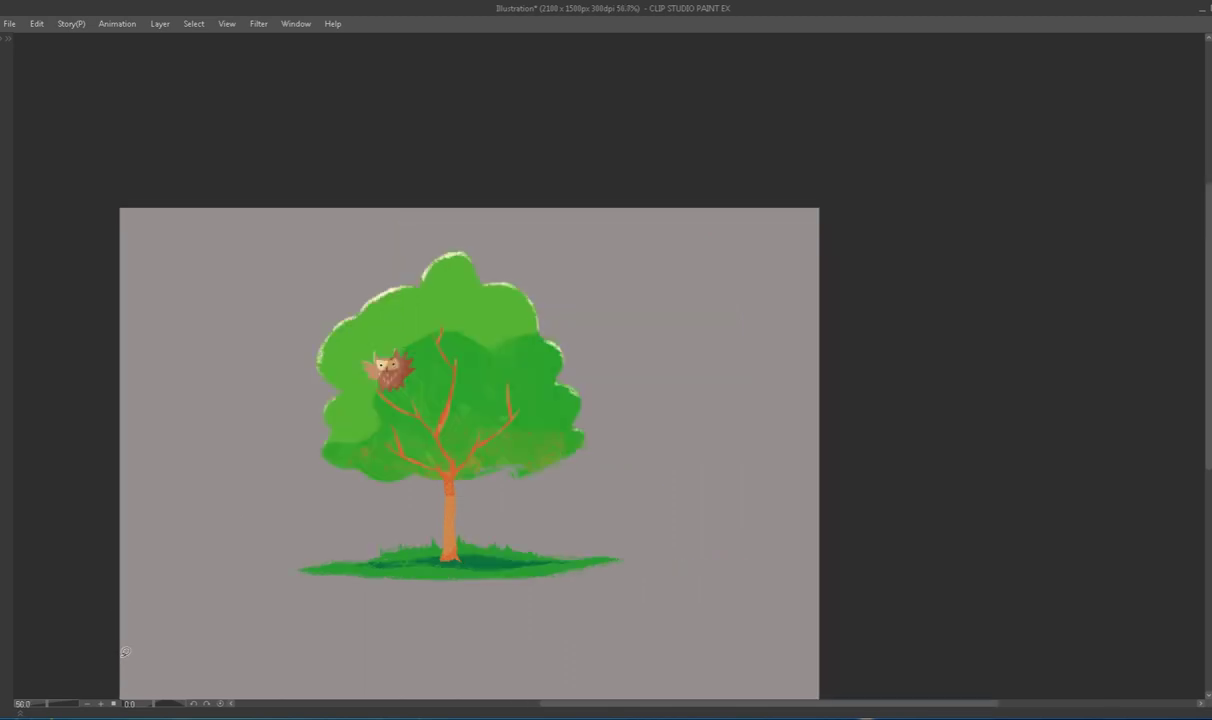
key("ctrl+a")
left_click(512, 517)
Move the cyan sky's folder below the tree in the layer stack and clear the selection.
key("F7")
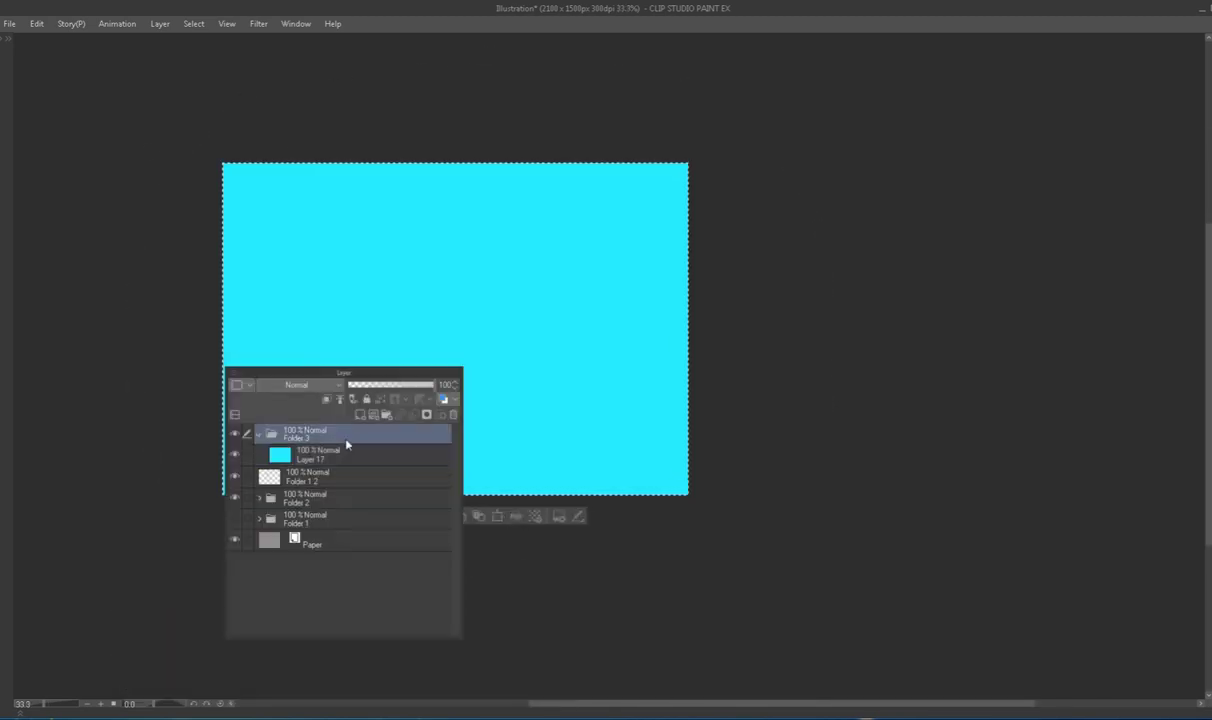
left_click_drag(327, 425, 330, 500)
key("F7")
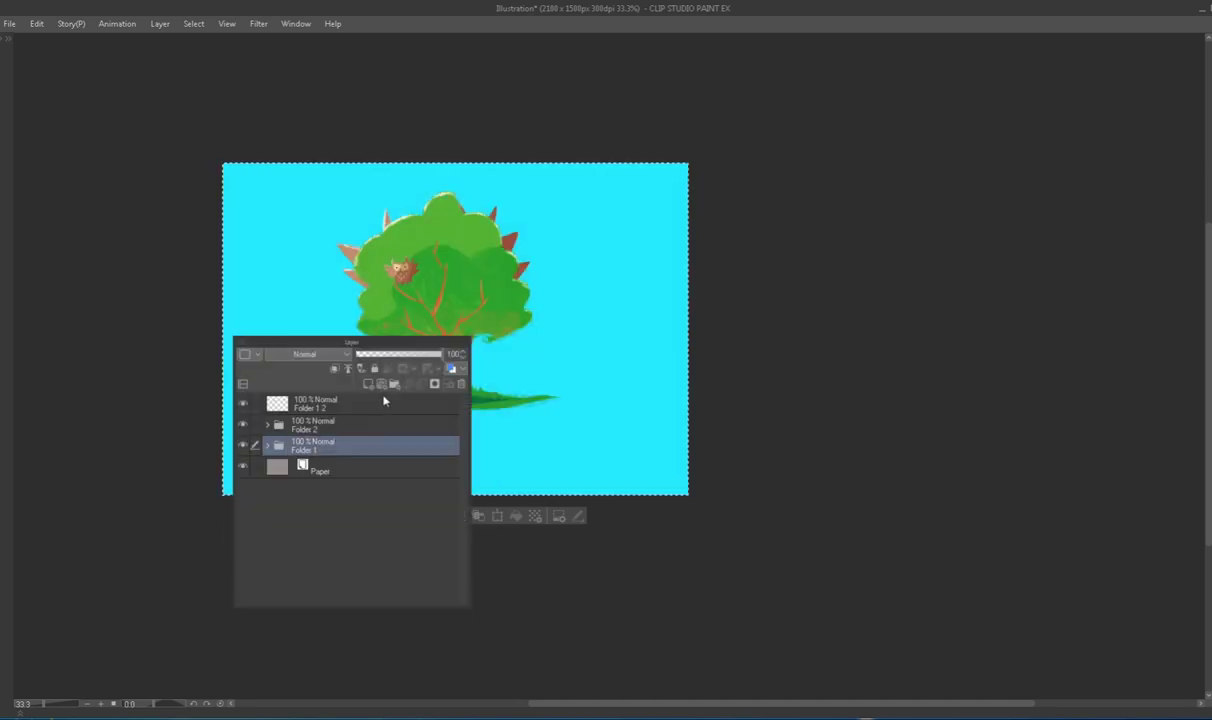
key("F7")
key("ctrl+d")
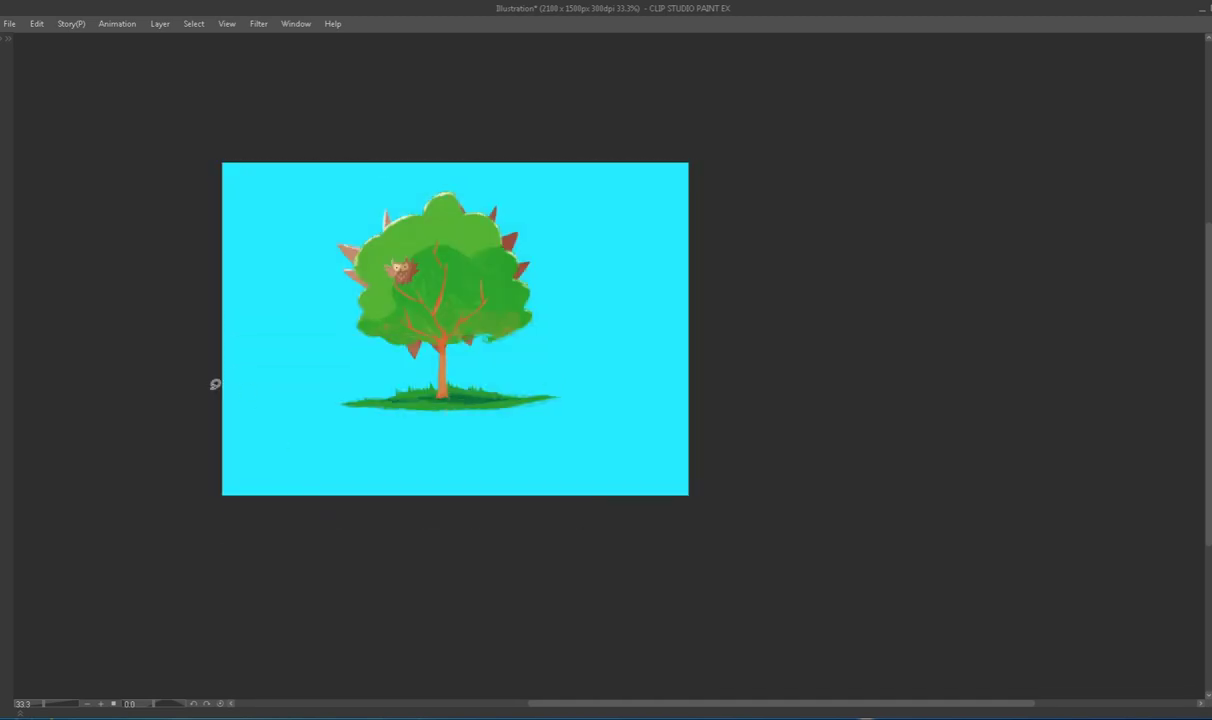
Outline a jagged mountain range across the canvas with straight edges and fill it with light purple on a layer in a new folder.
left_click(357, 326)
left_click(415, 365)
left_click(527, 360)
left_click(587, 252)
left_click(670, 366)
left_click(735, 450)
double_click(176, 379)
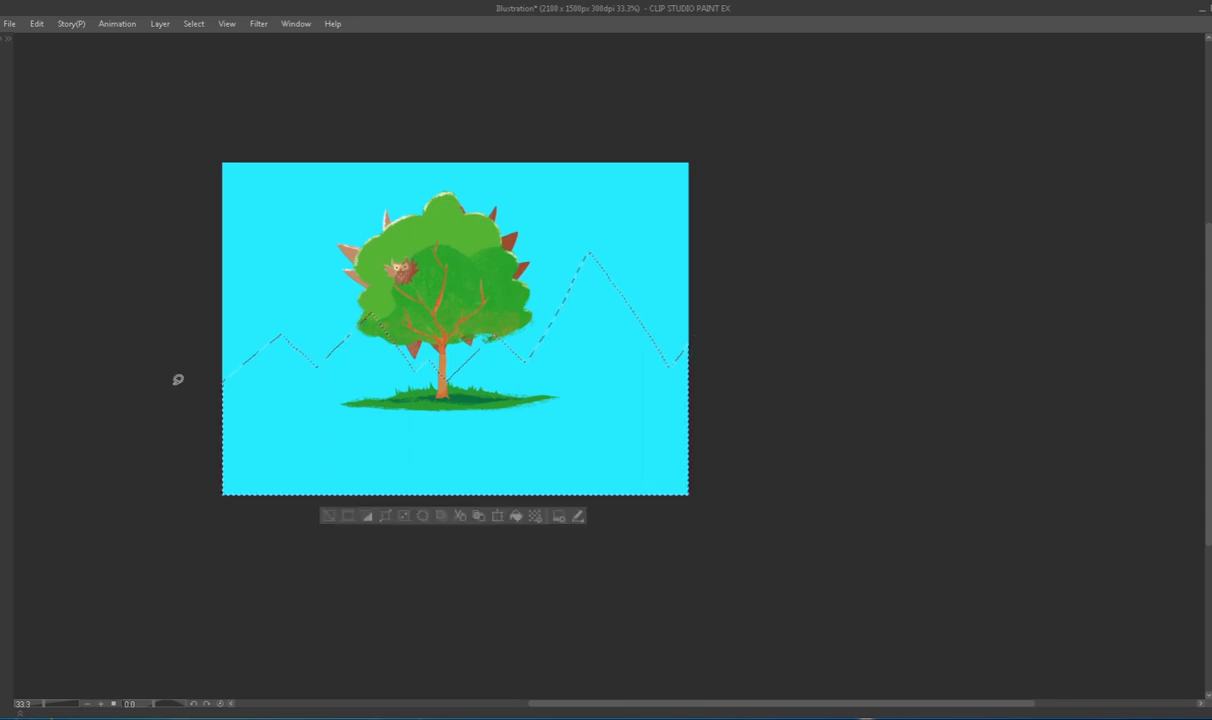
key("F8")
mouse_move(178, 380)
left_mouse_down()
mouse_move(181, 425)
mouse_move(149, 422)
mouse_move(185, 426)
mouse_move(108, 511)
left_mouse_up()
key("alt+BackSpace")
key("ctrl+d")
Create a new folder with a raster layer above the mountains' folder.
key("F7")
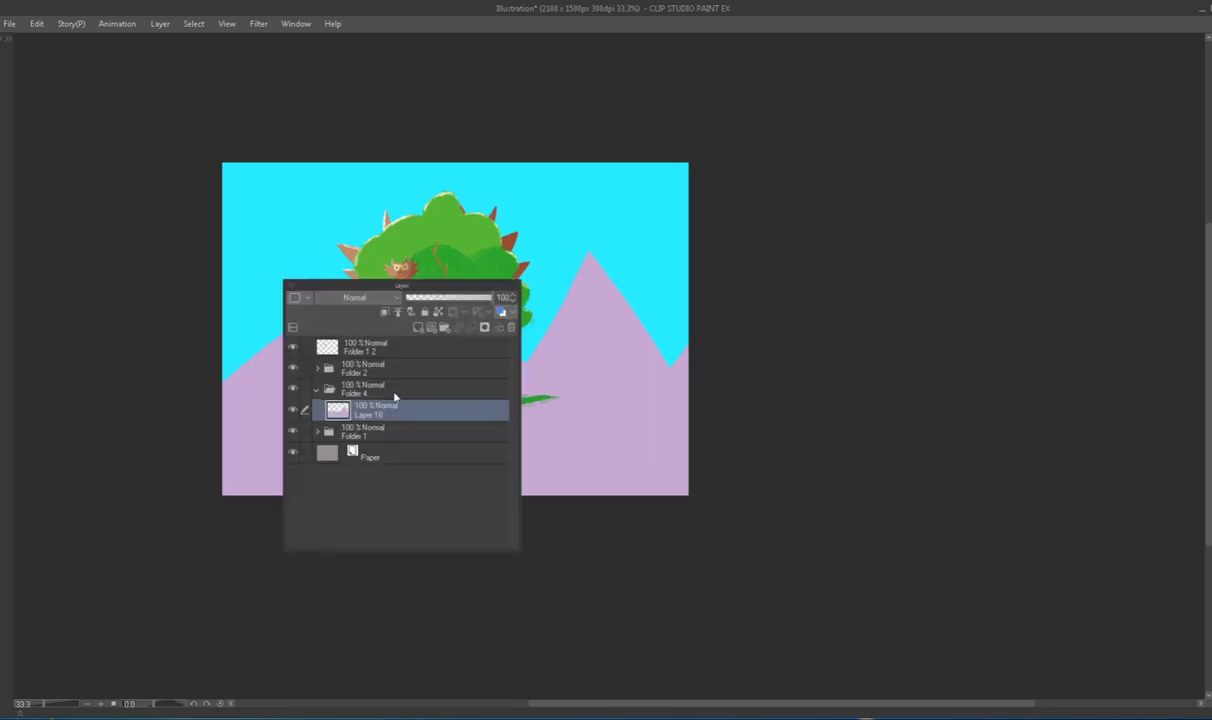
left_click_drag(395, 398, 400, 344)
left_click_drag(213, 449, 315, 410)
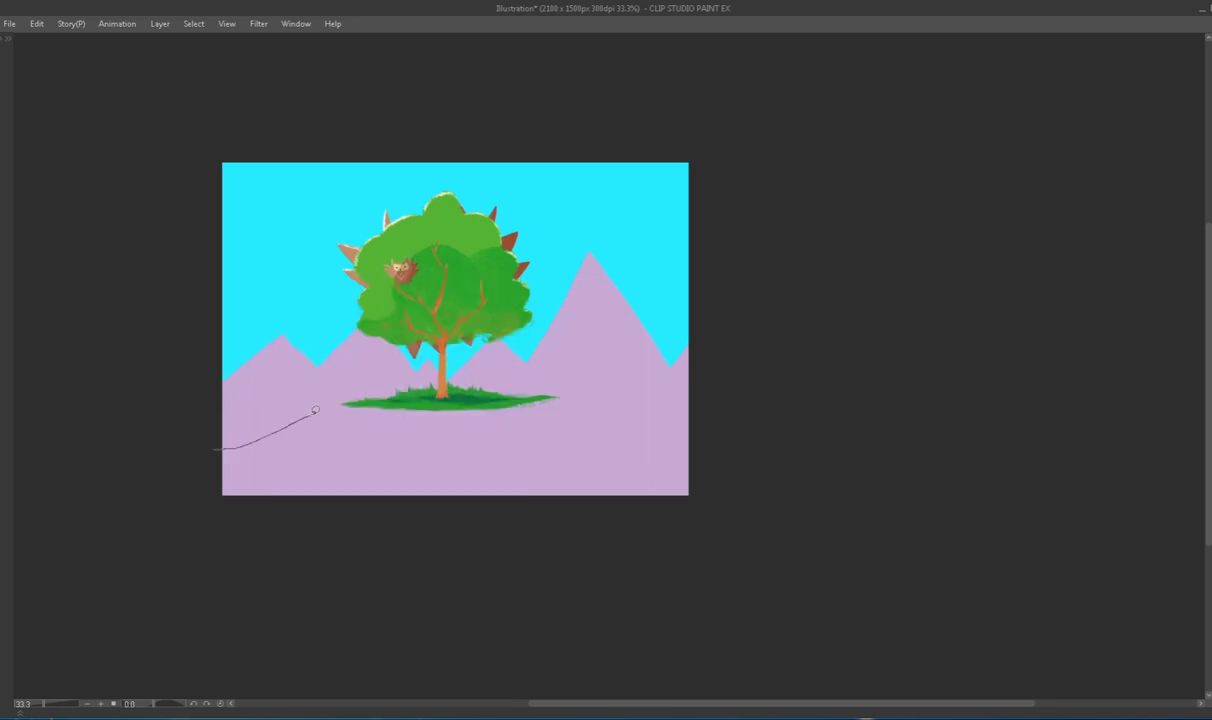
left_click_drag(659, 352, 686, 340)
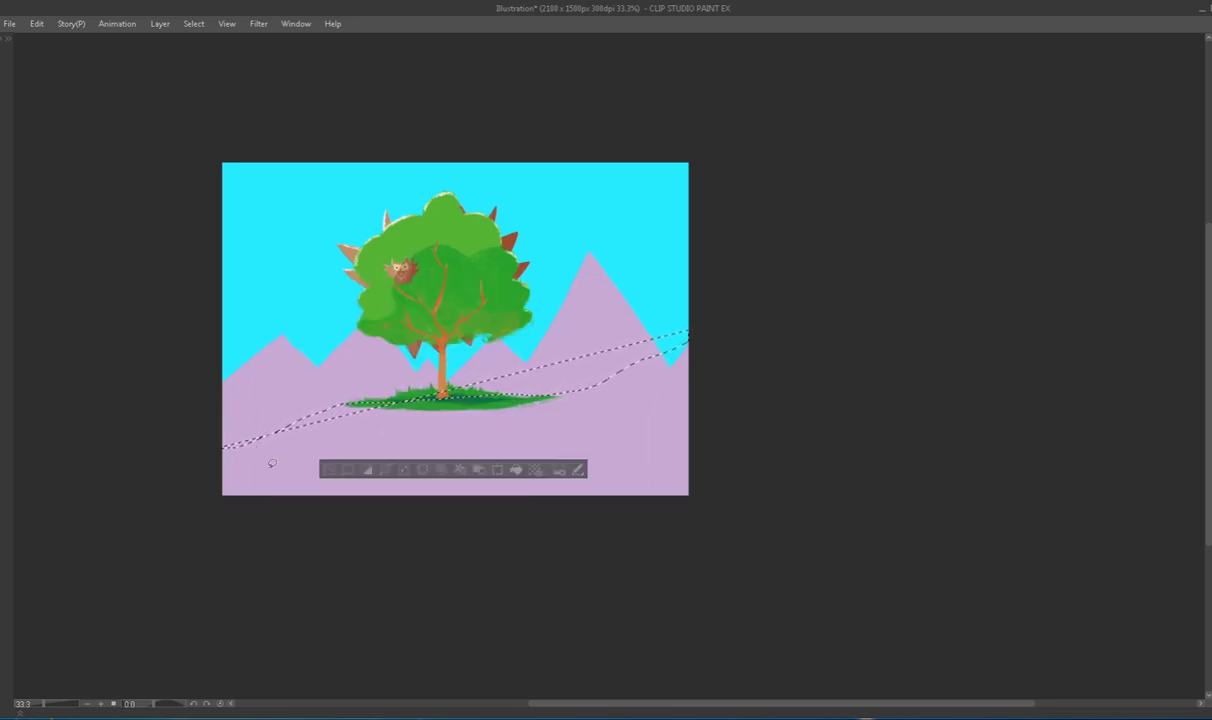
key("ctrl+d")
Outline a rounded hill under the tree across the full canvas width, fill it with the grass green and deselect.
left_click_drag(218, 447, 343, 401)
left_click_drag(614, 403, 178, 436)
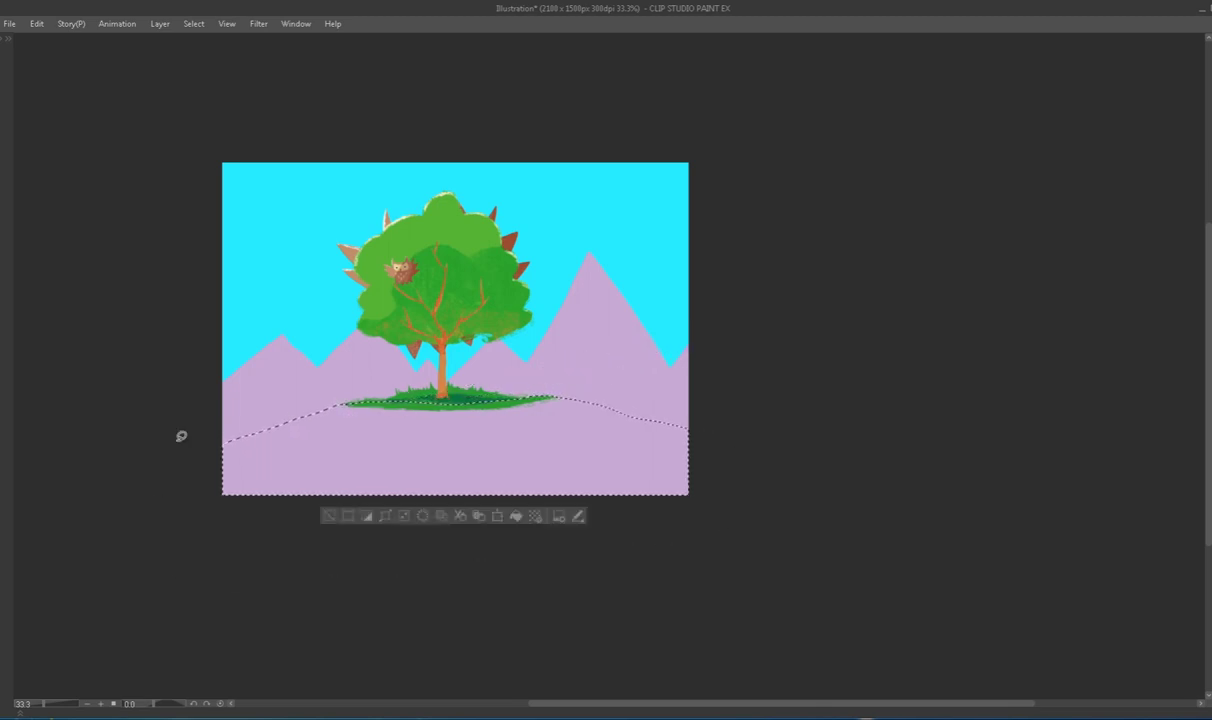
left_click(514, 533)
left_click(323, 532)
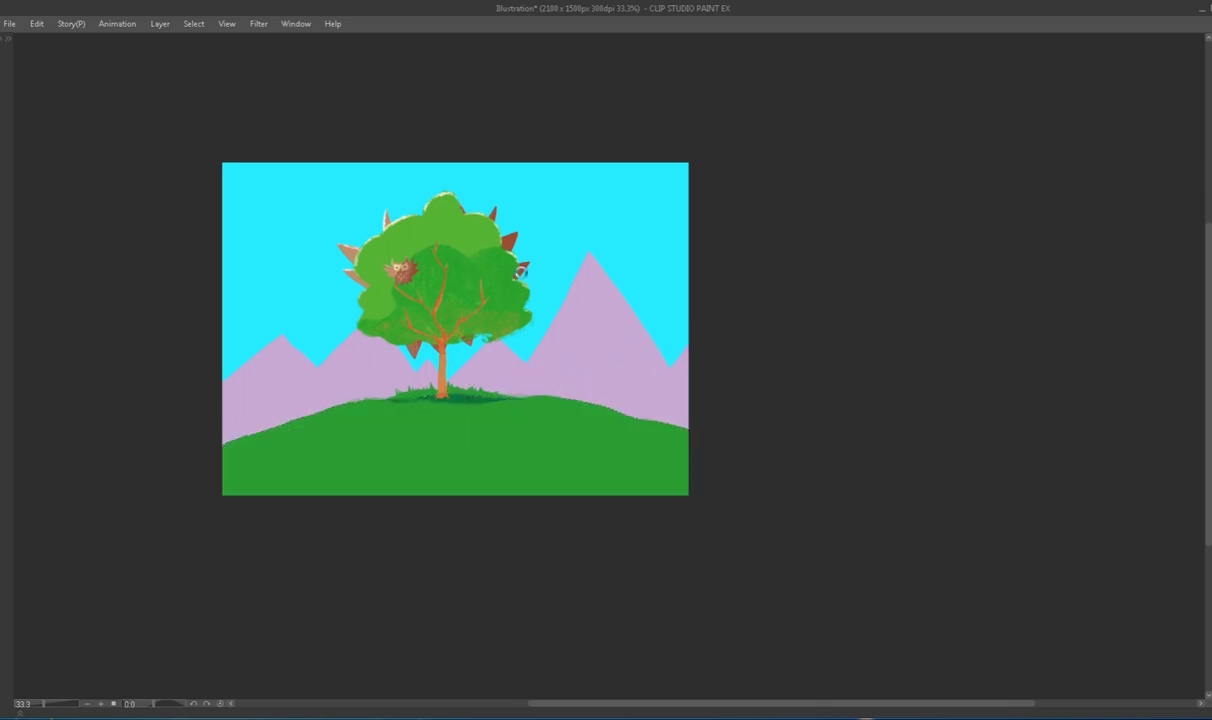
Collapse the hill and mountain folders and toggle folder visibility to locate the source of the stray owl feathers behind the tree.
key("F7")
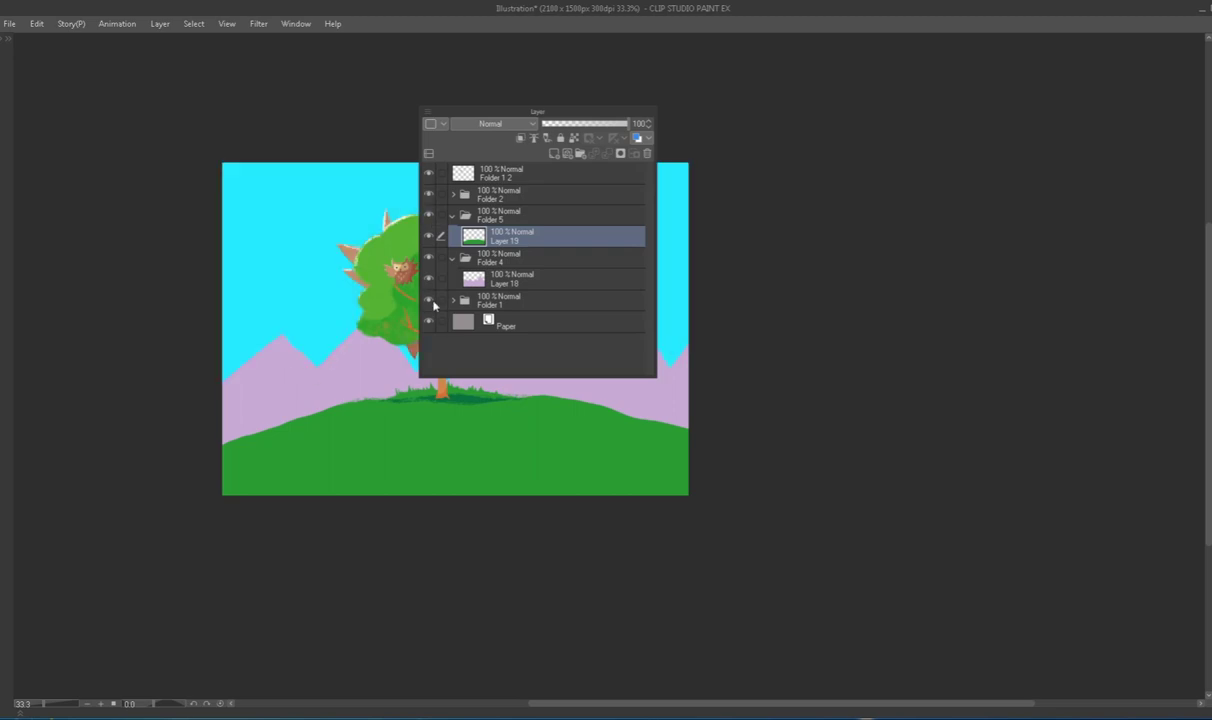
left_click(452, 215)
left_click(452, 236)
left_click(429, 194)
left_click(429, 194)
left_click(429, 257)
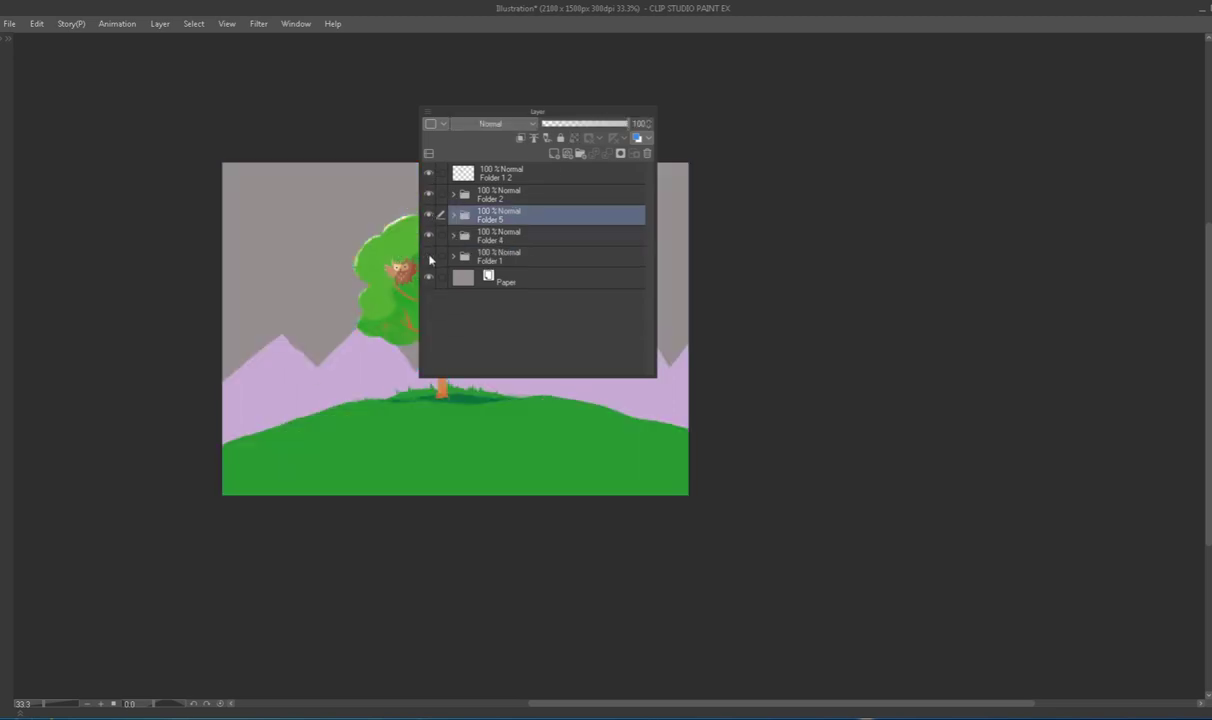
left_click(429, 257)
left_click(429, 236)
key("d")
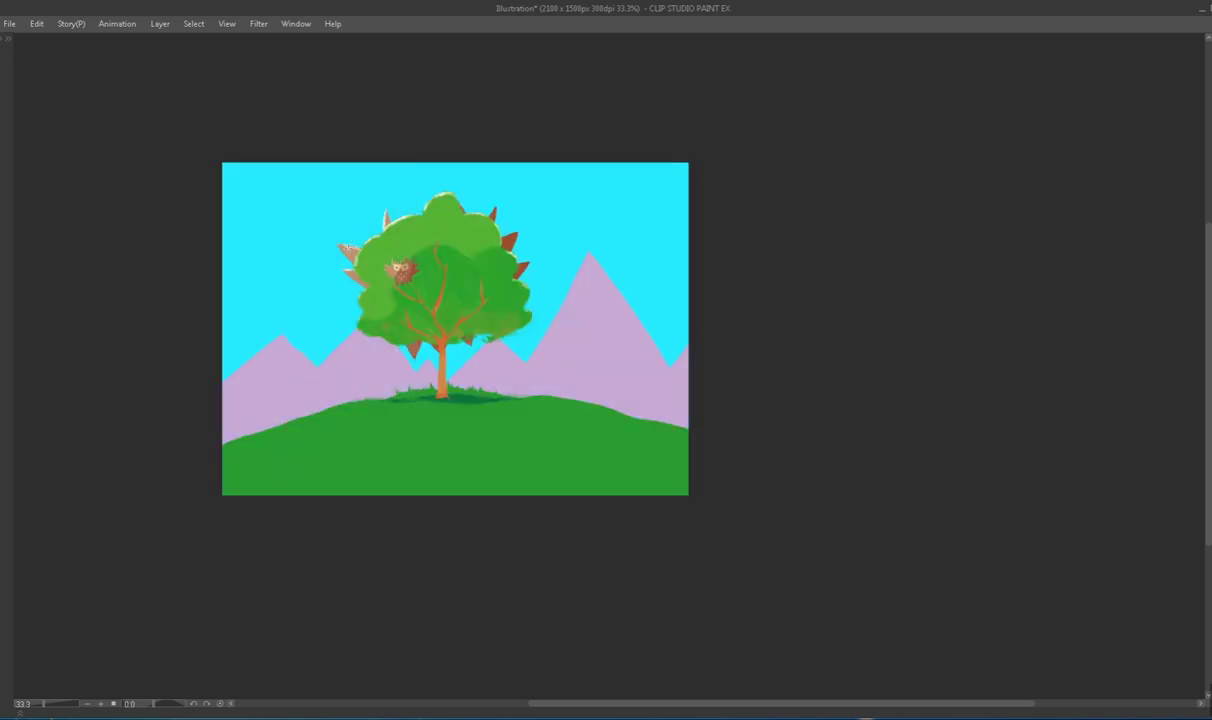
Move the sky's folder out of Folder 1 to directly beneath it and hide Folder 1 with the original owl.
key("d")
scroll(649, 243, "down", 2)
left_click(468, 317)
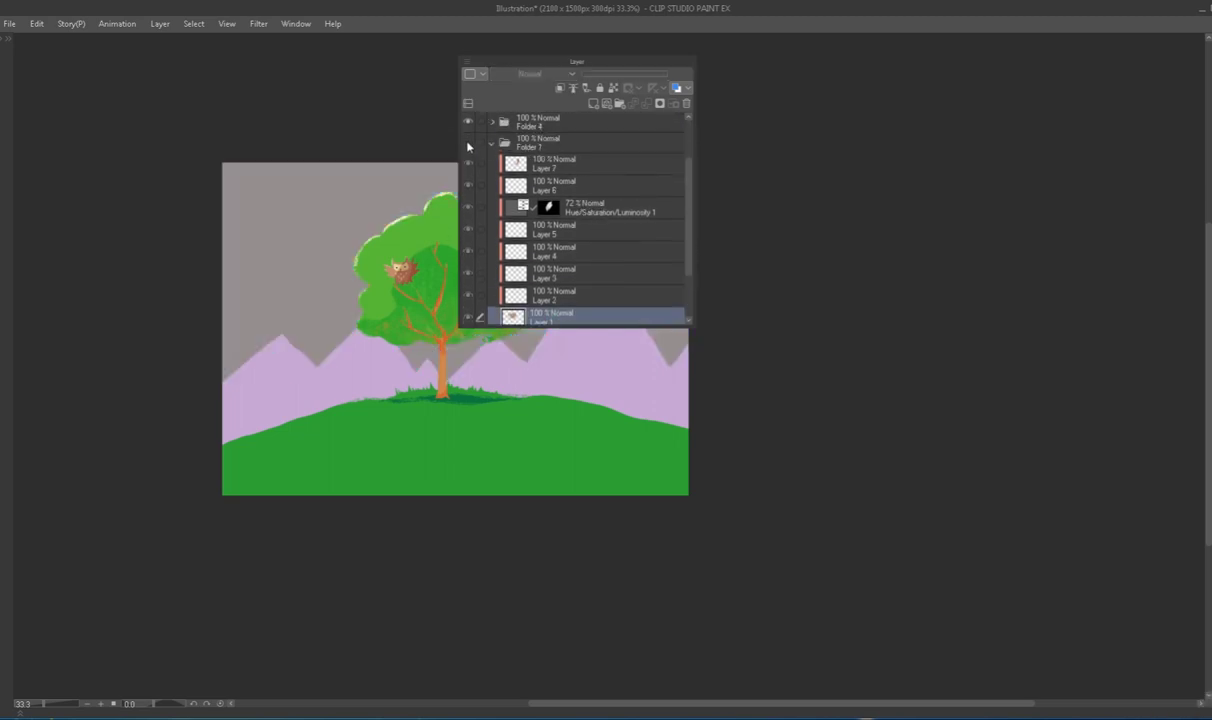
left_click(492, 122)
left_click(495, 210)
scroll(560, 220, "down", 1)
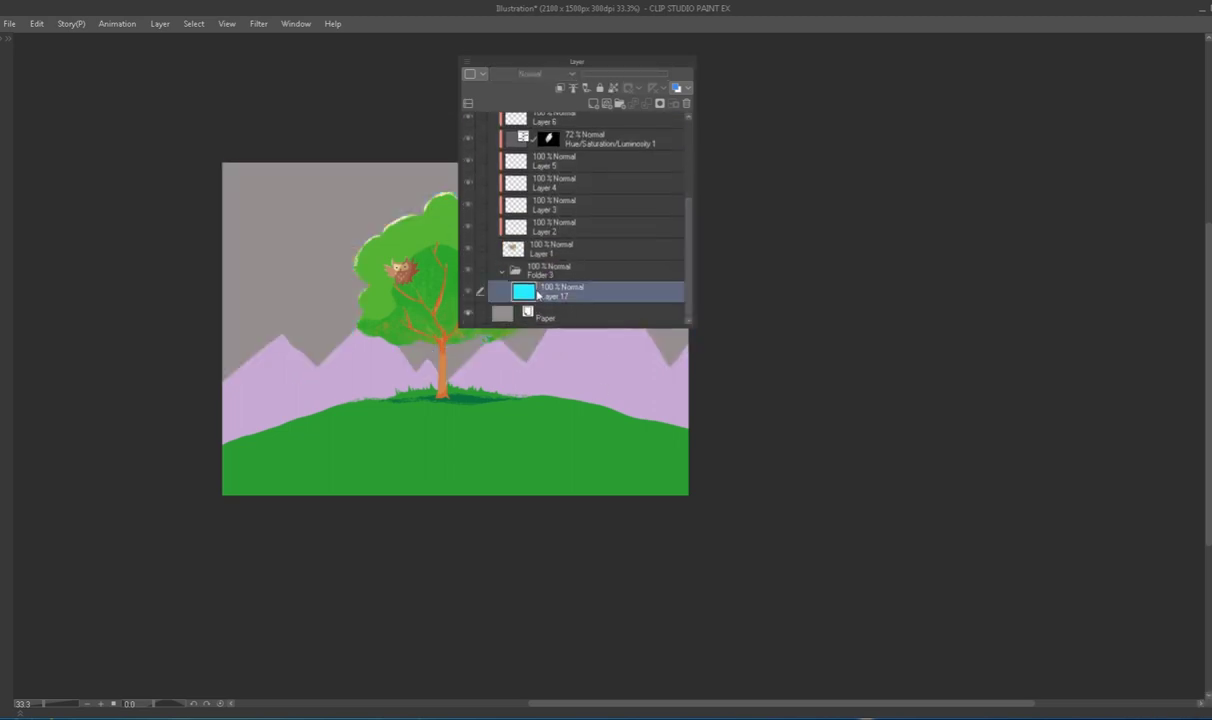
left_click(468, 270)
scroll(533, 238, "up", 2)
scroll(563, 279, "down", 1)
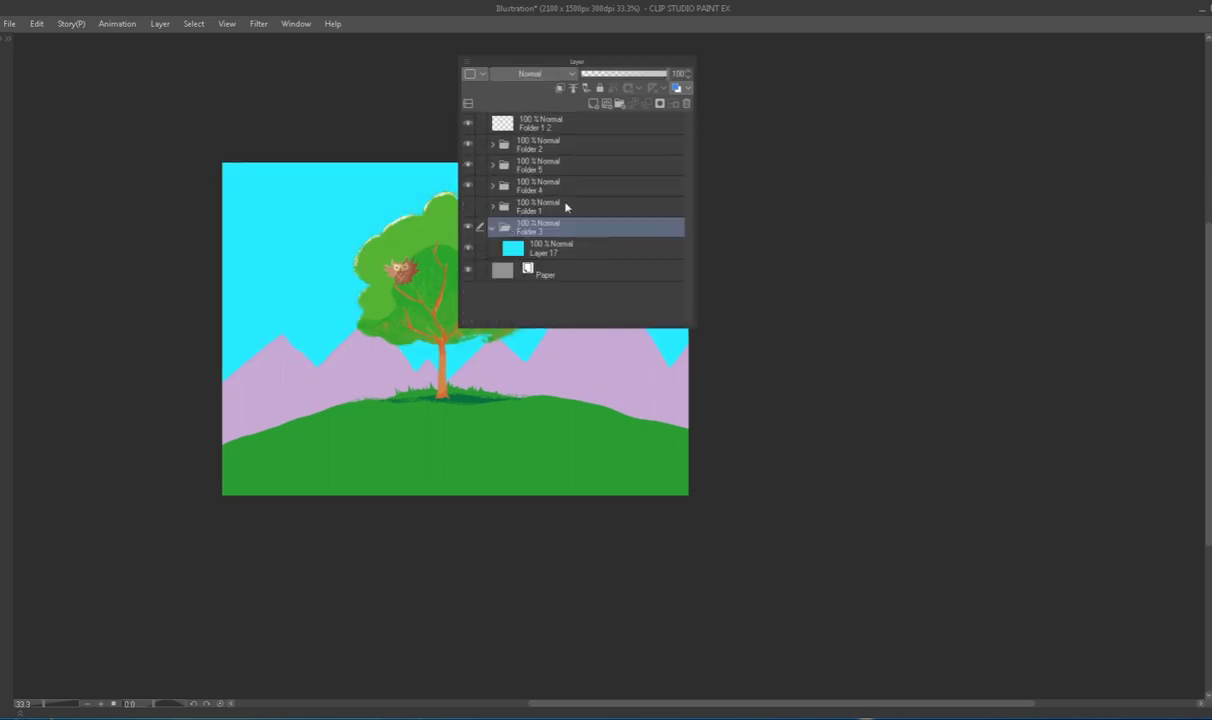
key("d")
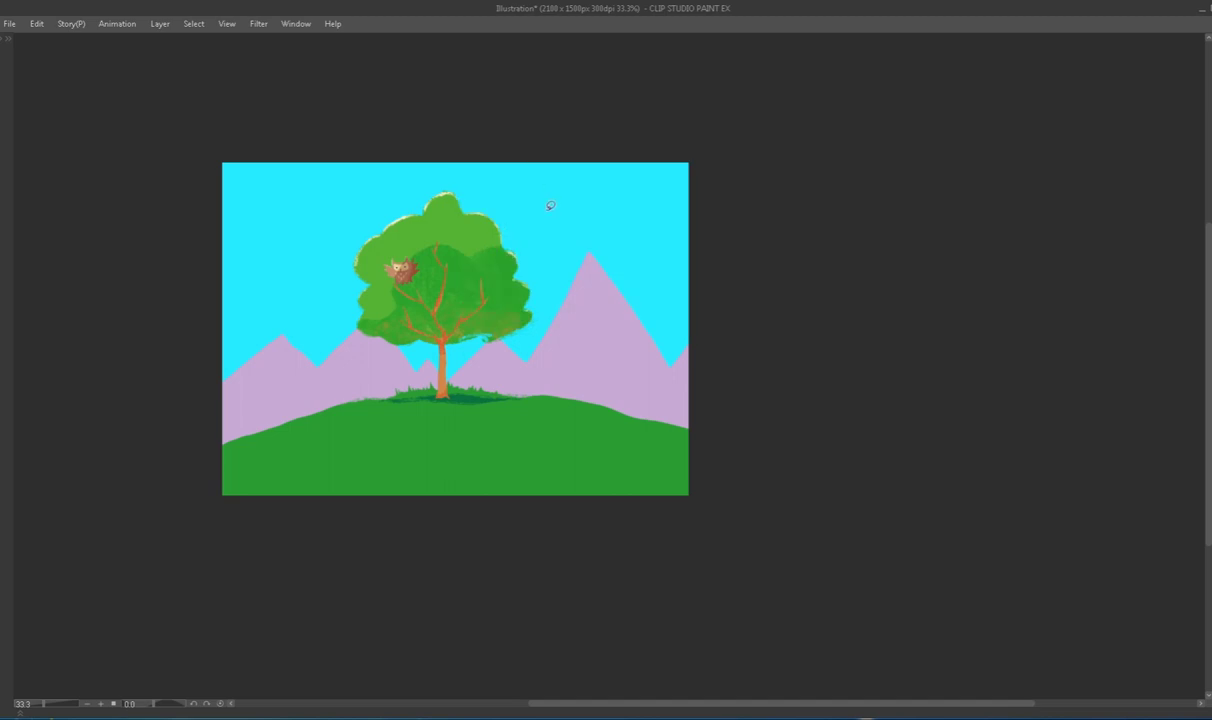
Switch to white and brush large textured clouds on both sides of the sky behind the mountains.
key("d")
key("d")
key("c")
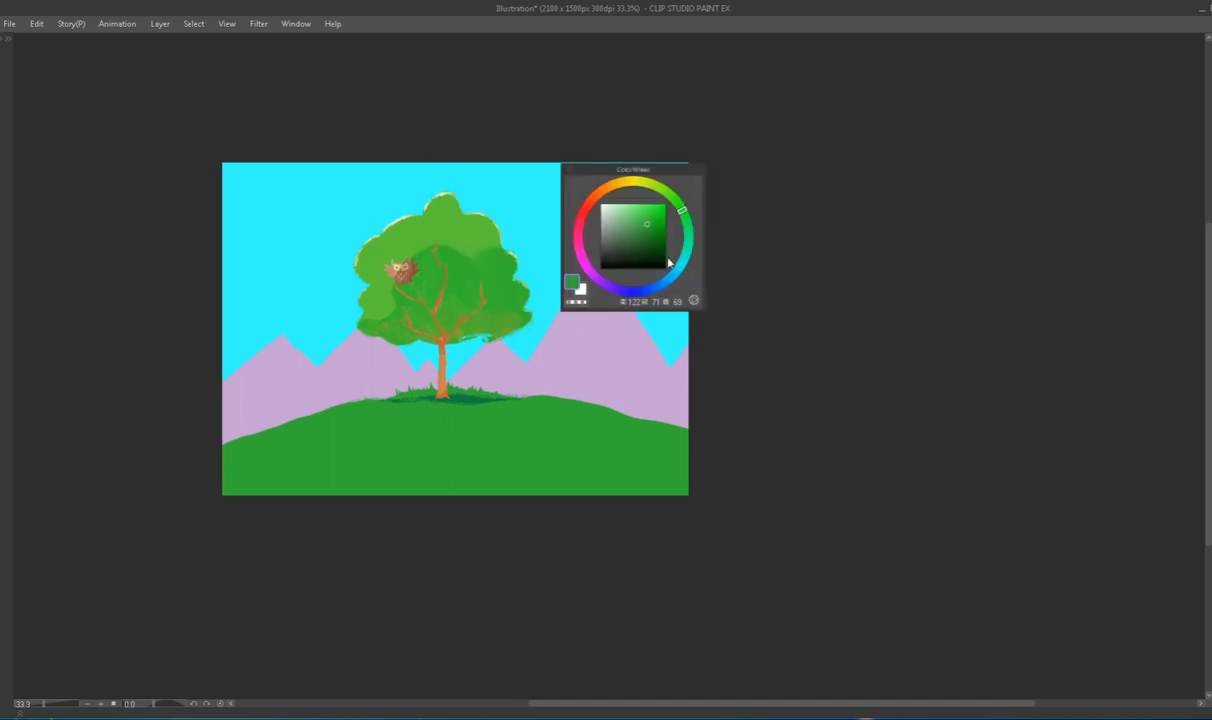
key("c")
key("x")
key("c")
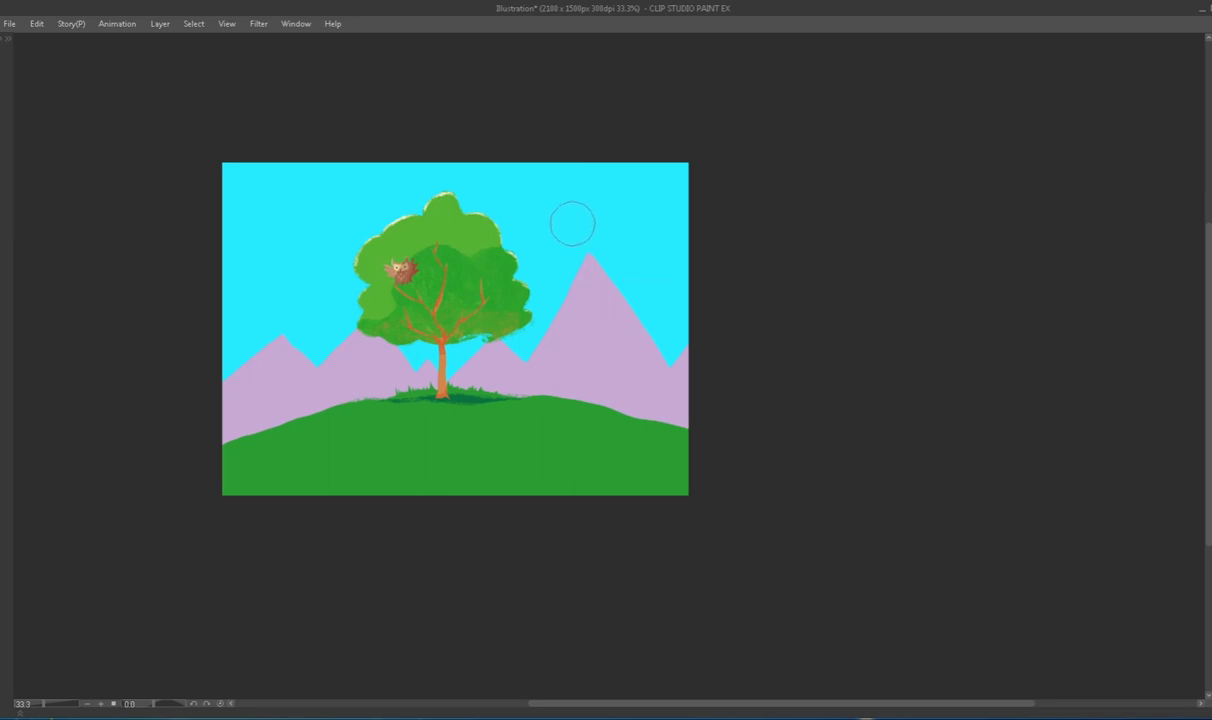
mouse_move(563, 215)
left_mouse_down()
mouse_move(669, 239)
mouse_move(671, 249)
mouse_move(565, 254)
mouse_move(596, 241)
mouse_move(654, 270)
mouse_move(673, 361)
mouse_move(550, 309)
mouse_move(569, 254)
mouse_move(650, 232)
mouse_move(630, 222)
mouse_move(655, 200)
left_mouse_up()
mouse_move(212, 262)
left_mouse_down()
mouse_move(225, 281)
mouse_move(315, 291)
mouse_move(325, 262)
mouse_move(440, 345)
left_mouse_up()
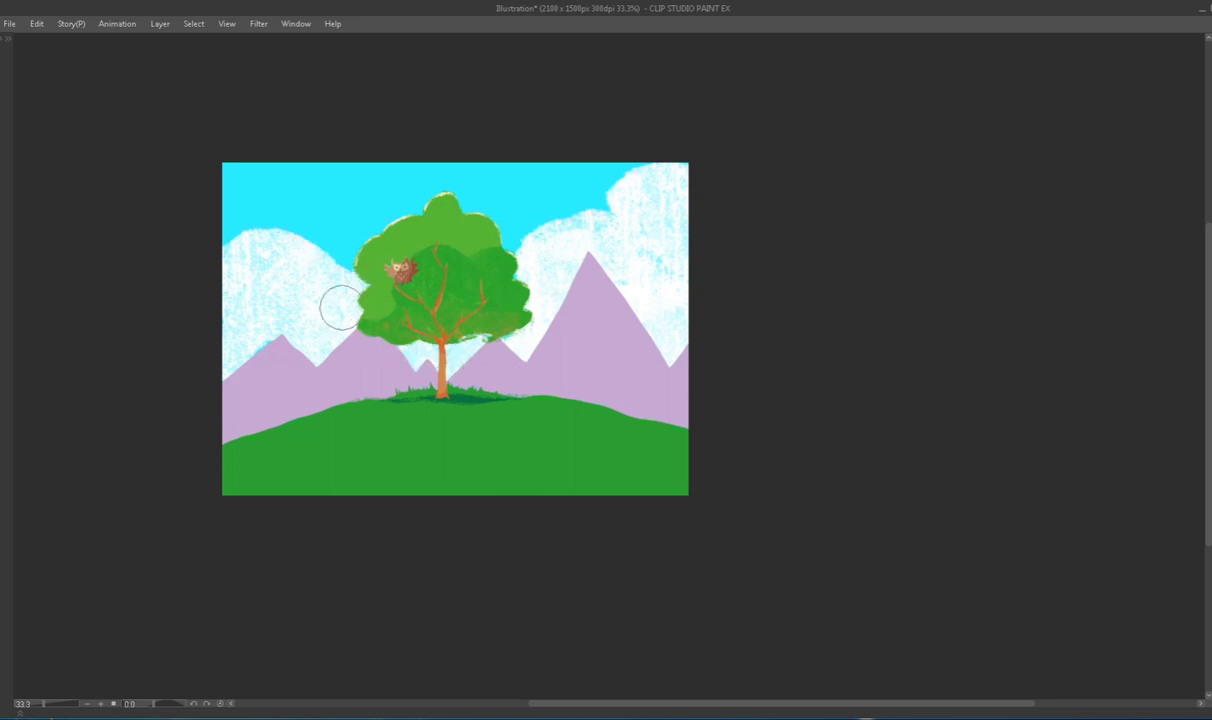
left_click_drag(632, 277, 671, 311)
mouse_move(247, 314)
left_mouse_down()
mouse_move(272, 286)
mouse_move(342, 336)
mouse_move(279, 261)
mouse_move(263, 329)
left_mouse_up()
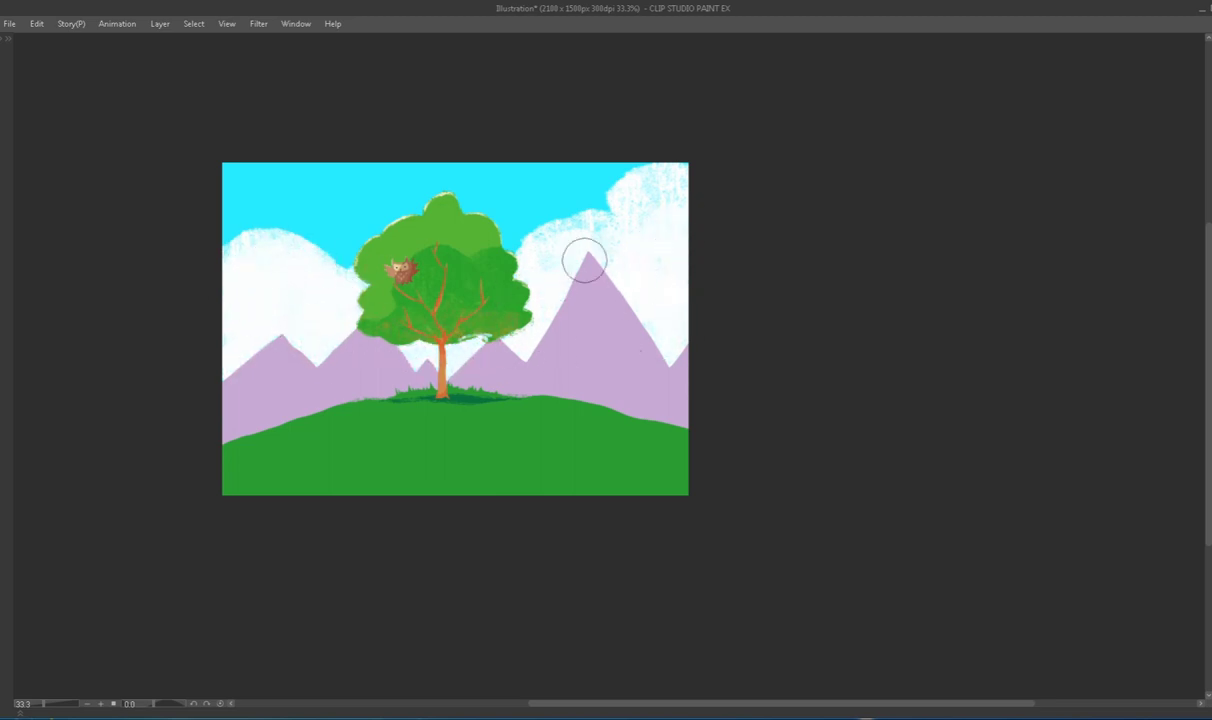
mouse_move(584, 260)
left_mouse_down()
mouse_move(670, 186)
mouse_move(677, 245)
mouse_move(728, 252)
left_mouse_up()
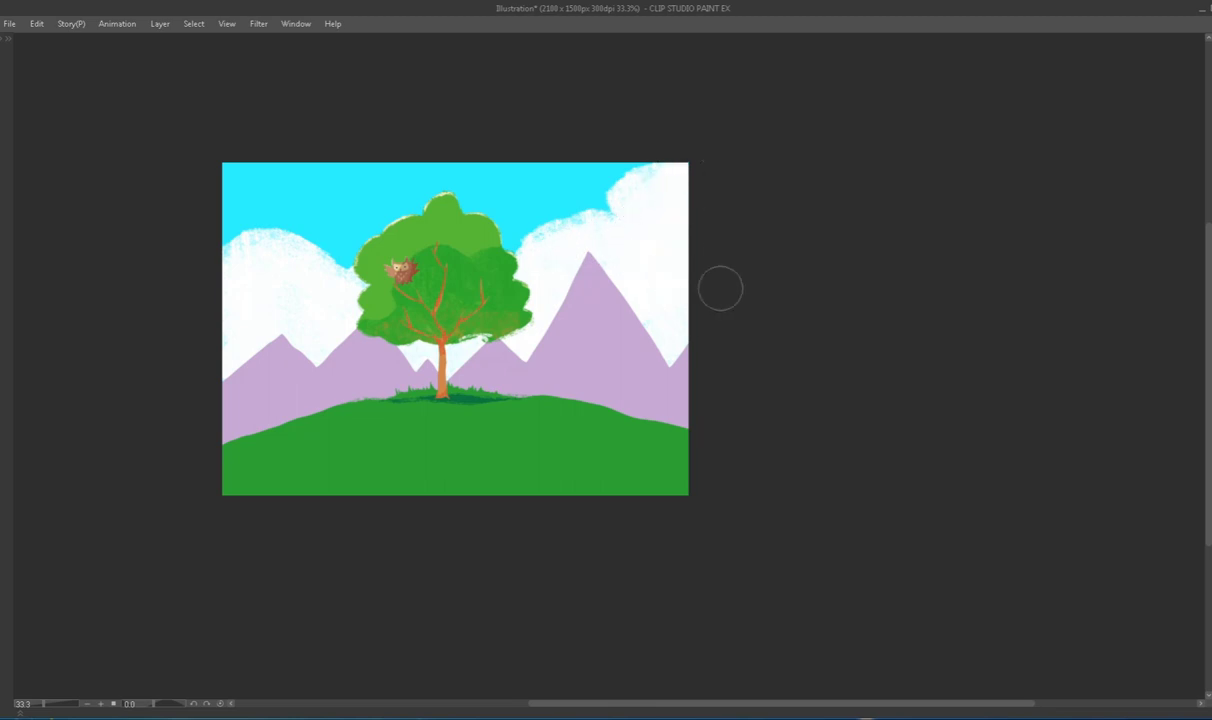
Brush grey shading onto the lower parts of both clouds and lower the shading layer's opacity to 40%.
left_click(717, 355)
left_click(725, 243)
mouse_move(625, 280)
left_mouse_down()
mouse_move(646, 253)
mouse_move(632, 340)
left_mouse_up()
mouse_move(235, 310)
left_mouse_down()
mouse_move(298, 314)
mouse_move(340, 290)
left_mouse_up()
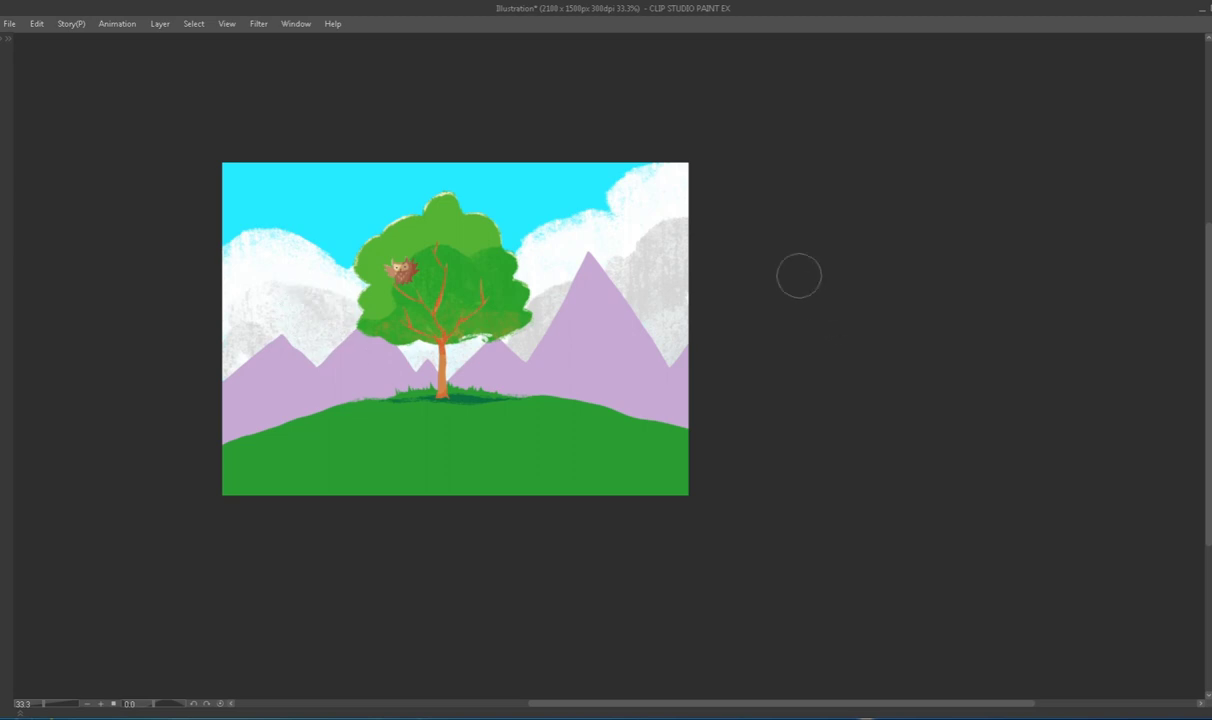
left_click(600, 260)
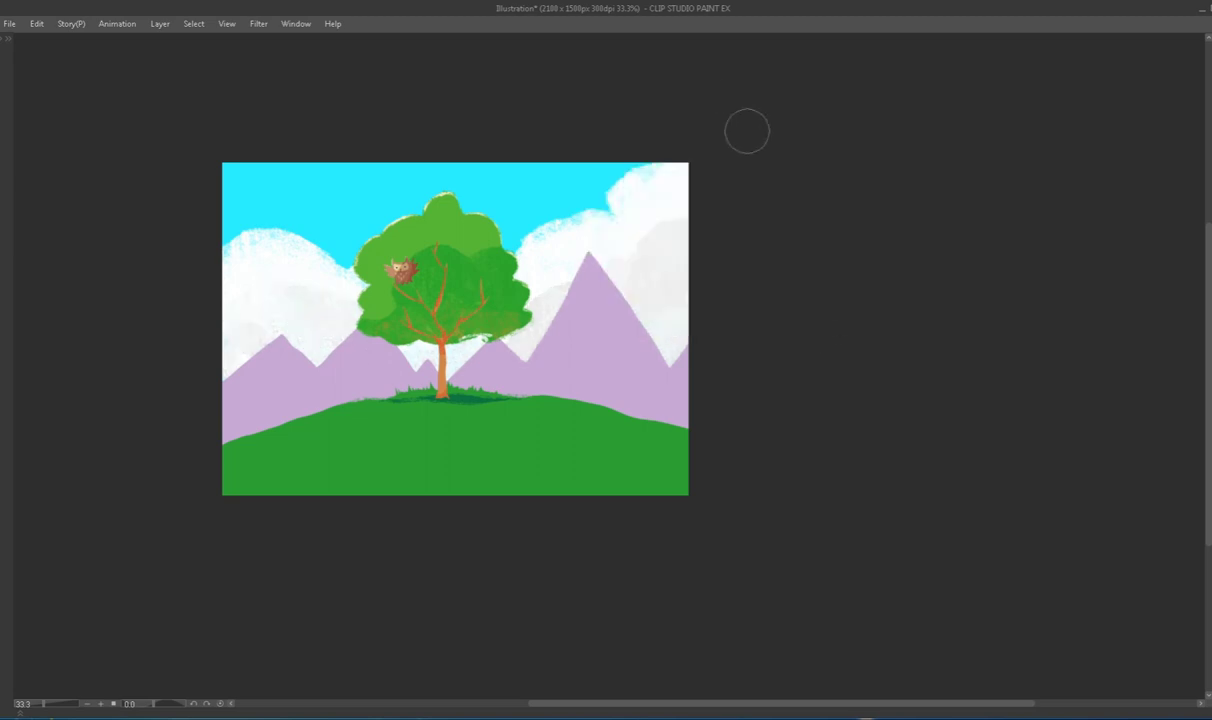
left_click(578, 349)
Outline a round sun behind the upper-left cloud and fill it with yellow.
left_click_drag(289, 187, 340, 220)
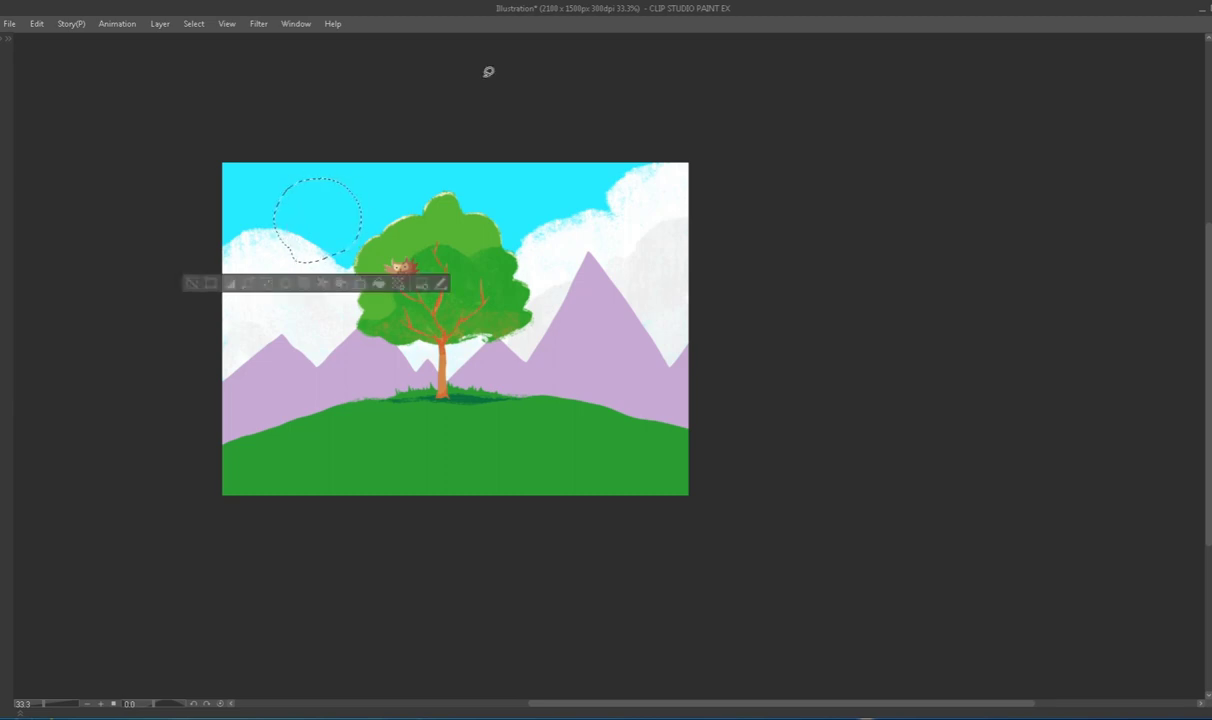
mouse_move(270, 240)
left_mouse_down()
mouse_move(311, 181)
mouse_move(302, 238)
left_mouse_up()
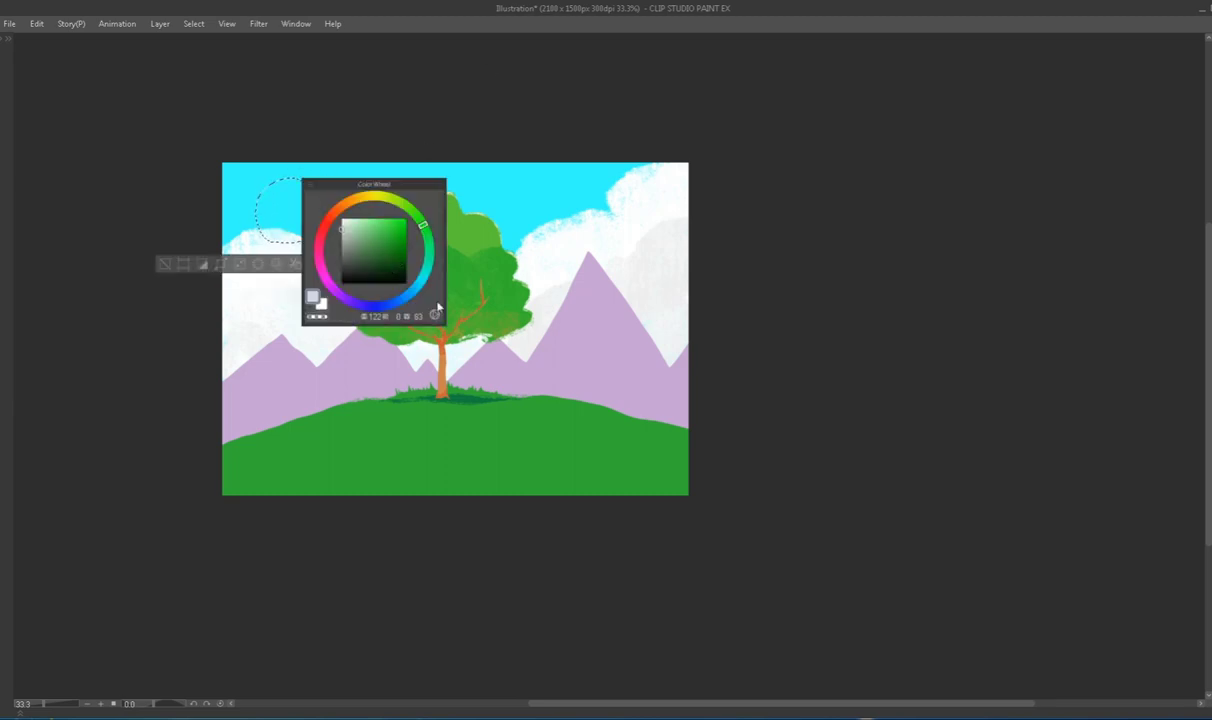
left_click(370, 196)
left_click(383, 222)
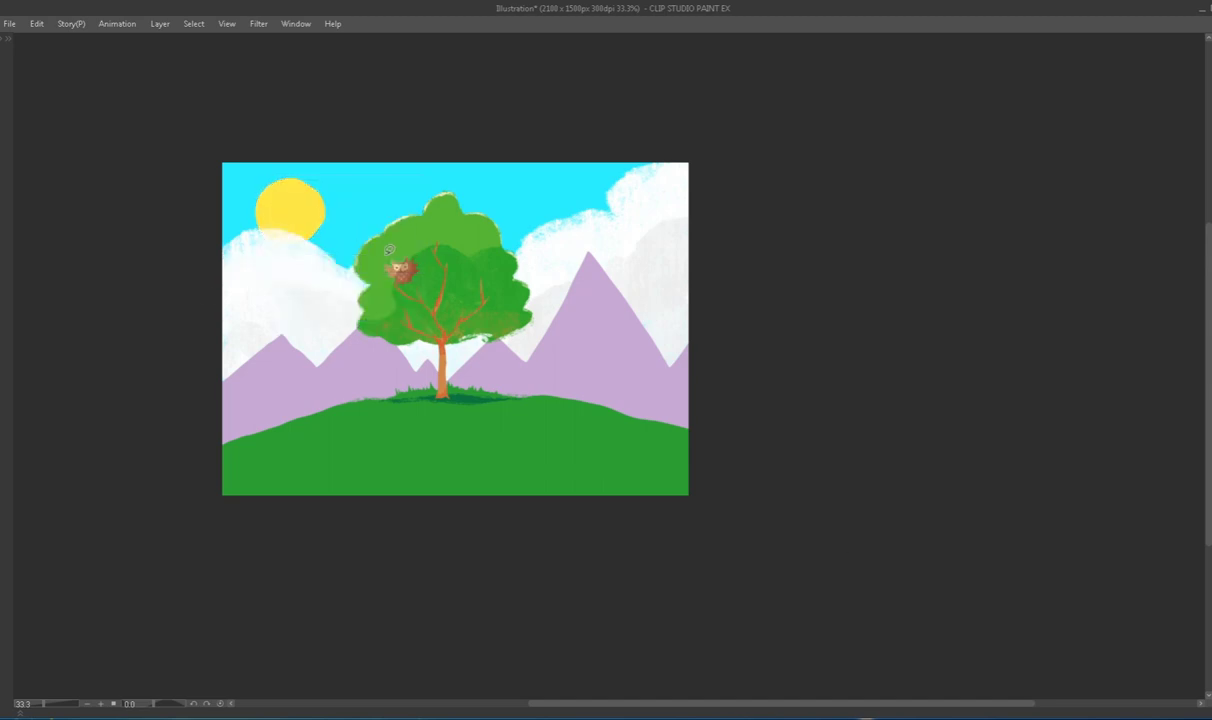
Add short yellow rays around the sun and clear the selection.
left_click_drag(376, 187, 340, 196)
mouse_move(258, 185)
left_mouse_down()
mouse_move(236, 170)
mouse_move(290, 165)
left_mouse_up()
mouse_move(303, 252)
left_mouse_down()
mouse_move(296, 232)
mouse_move(232, 262)
left_mouse_up()
key("ctrl+d")
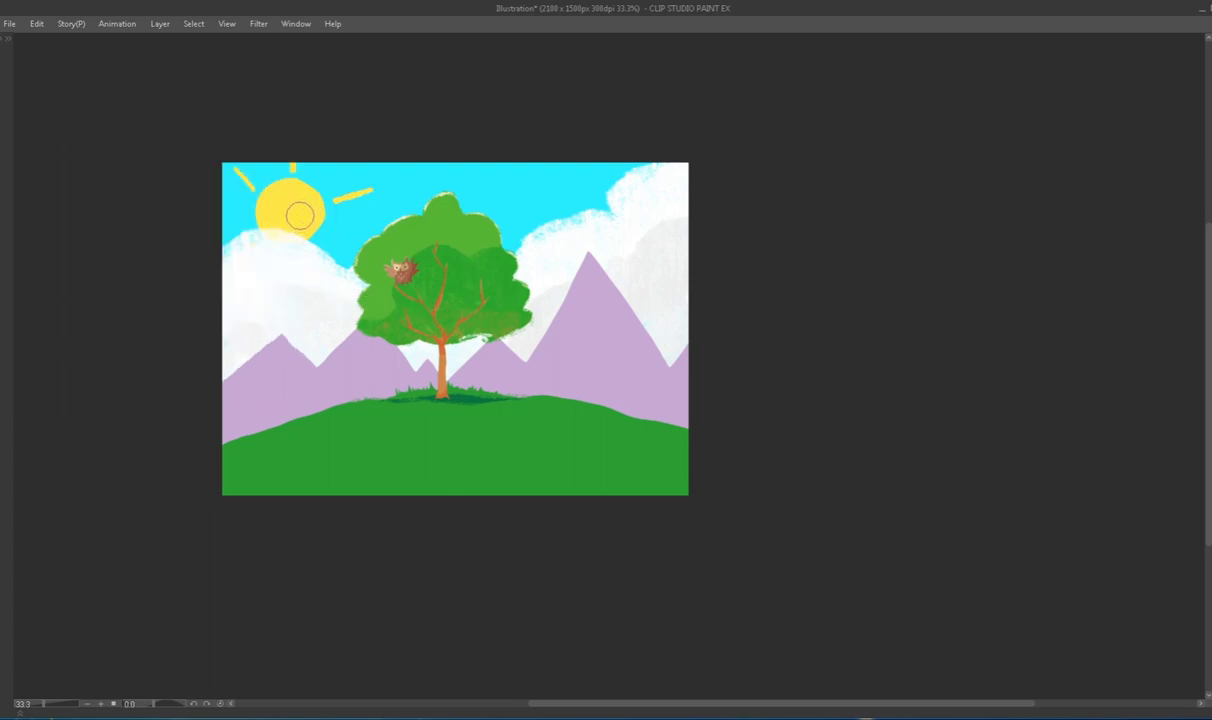
Brush orange shading onto the sun's lower-right side on a clipped layer and reduce that layer's opacity.
left_click_drag(320, 190, 306, 228)
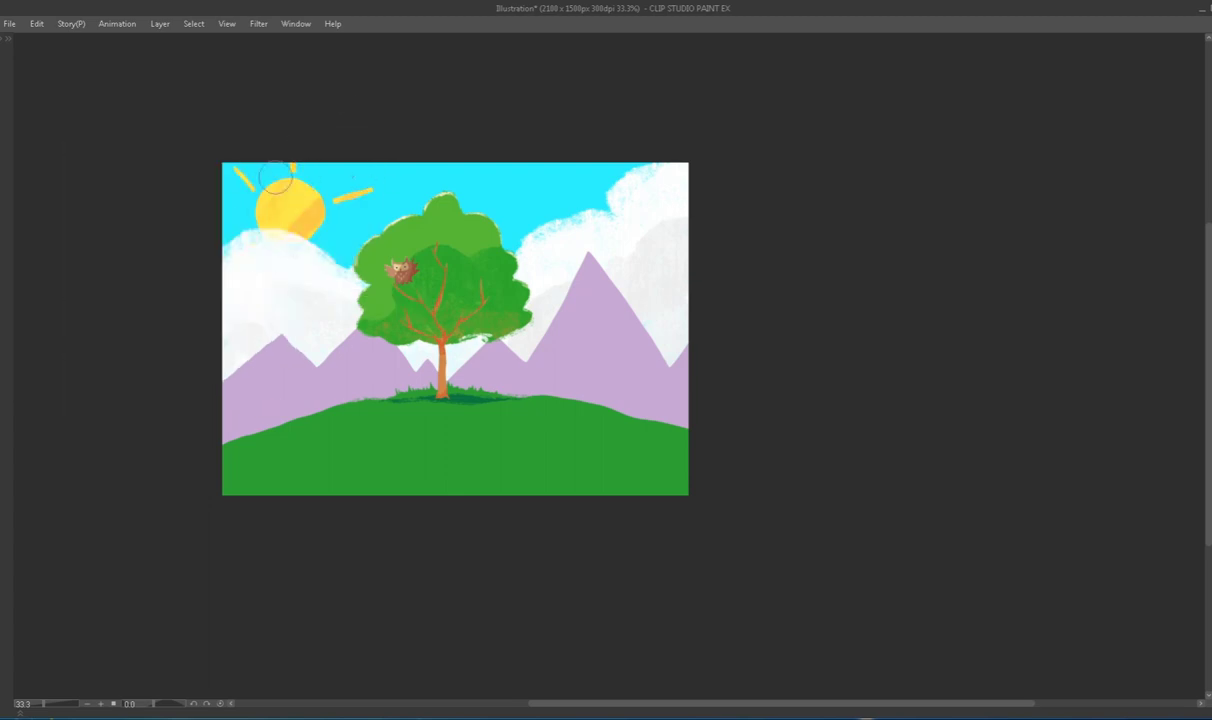
key("F7")
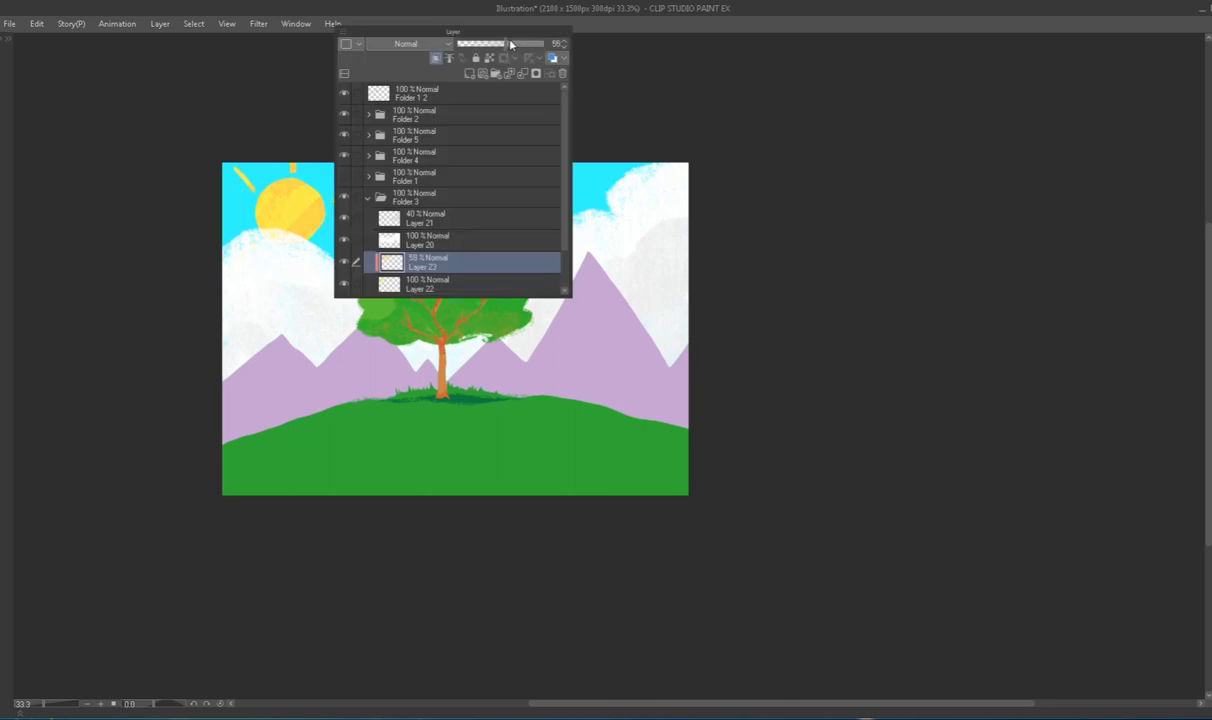
scroll(477, 211, "up", 2)
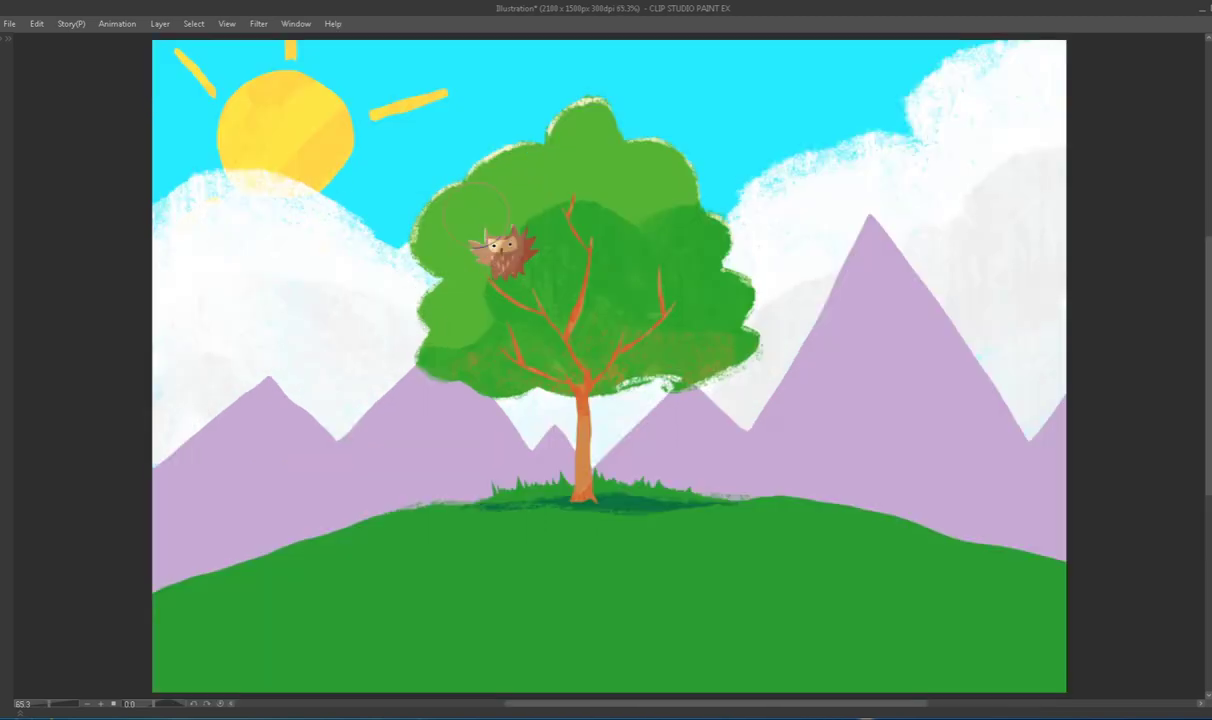
Brush dark teal-green shading over the hill's right half on a new clipped layer above Layer 19.
scroll(480, 217, "down", 1)
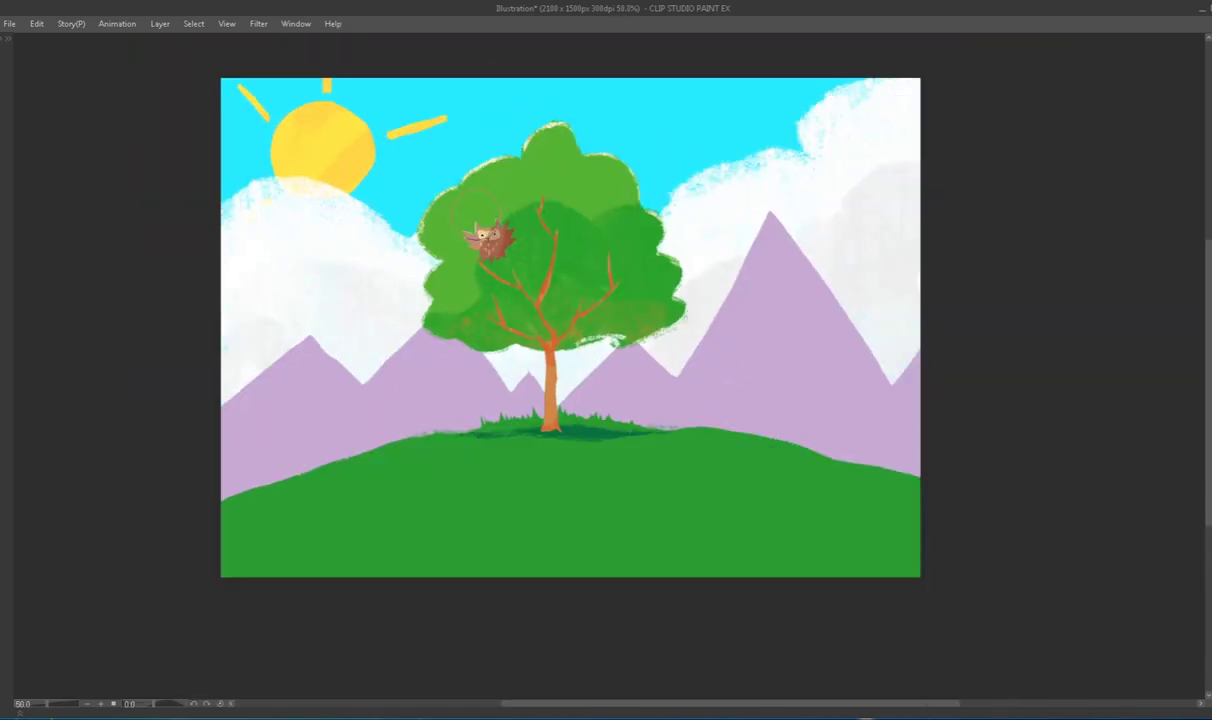
key("d")
key("d")
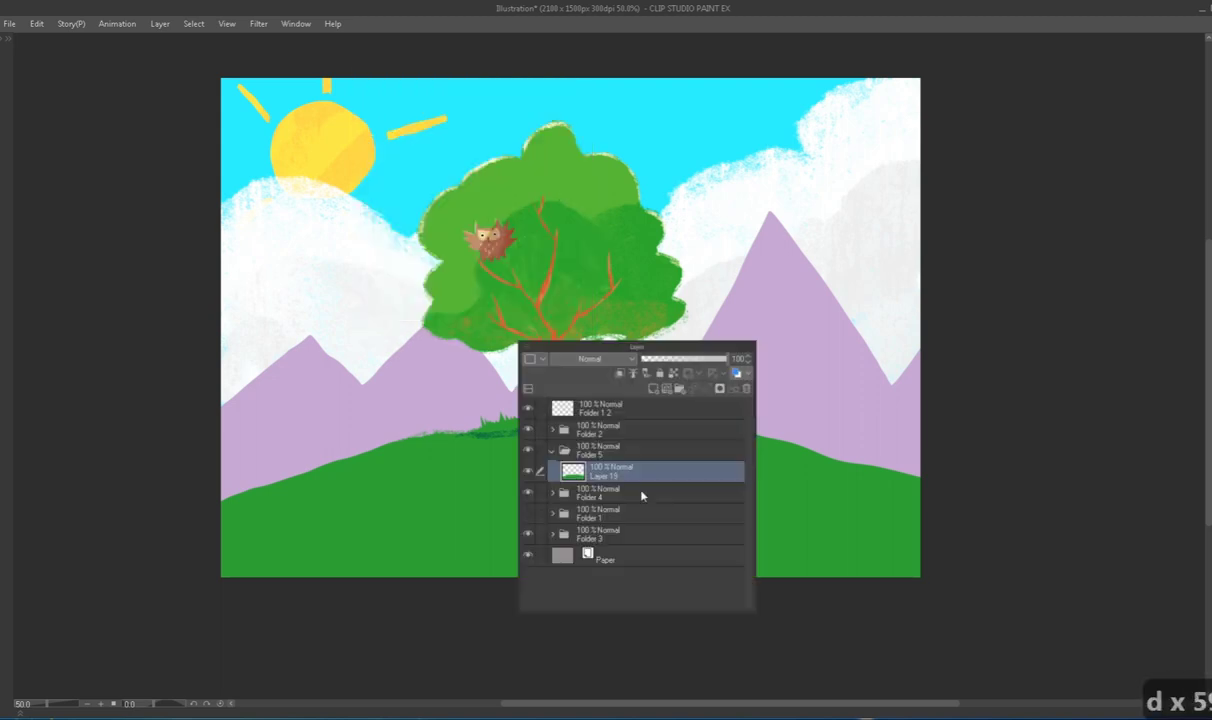
key("ctrl+shift+n")
key("d")
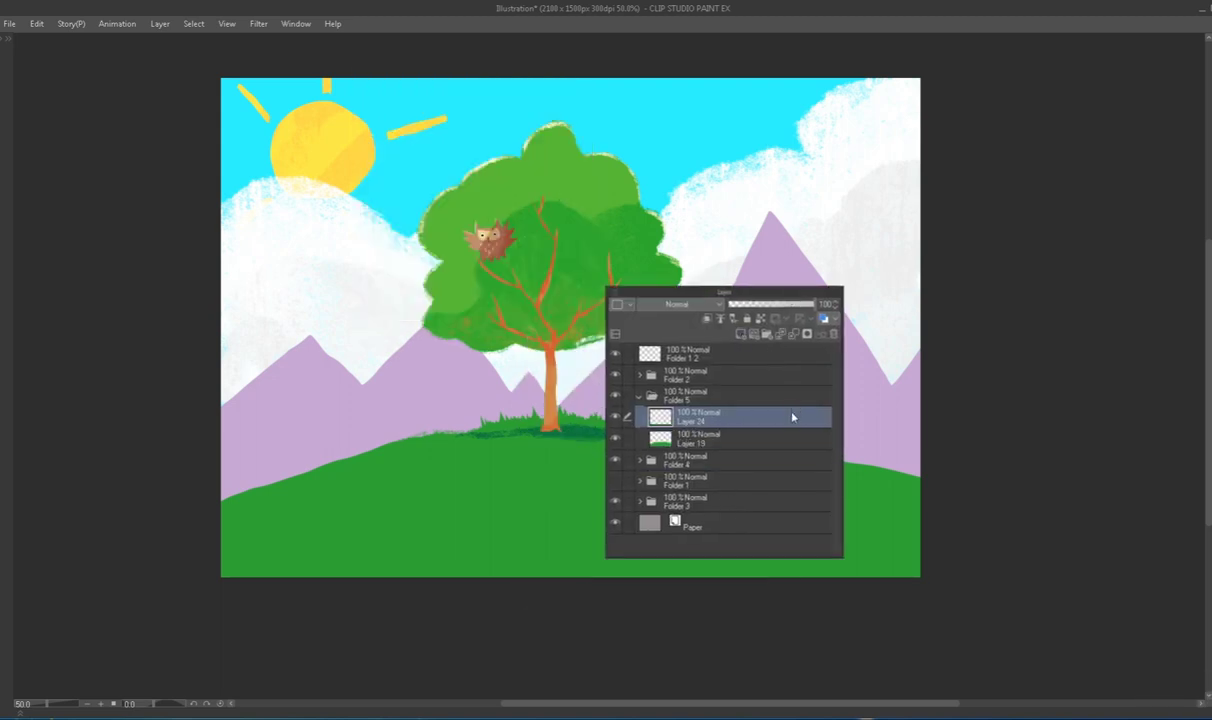
key("c")
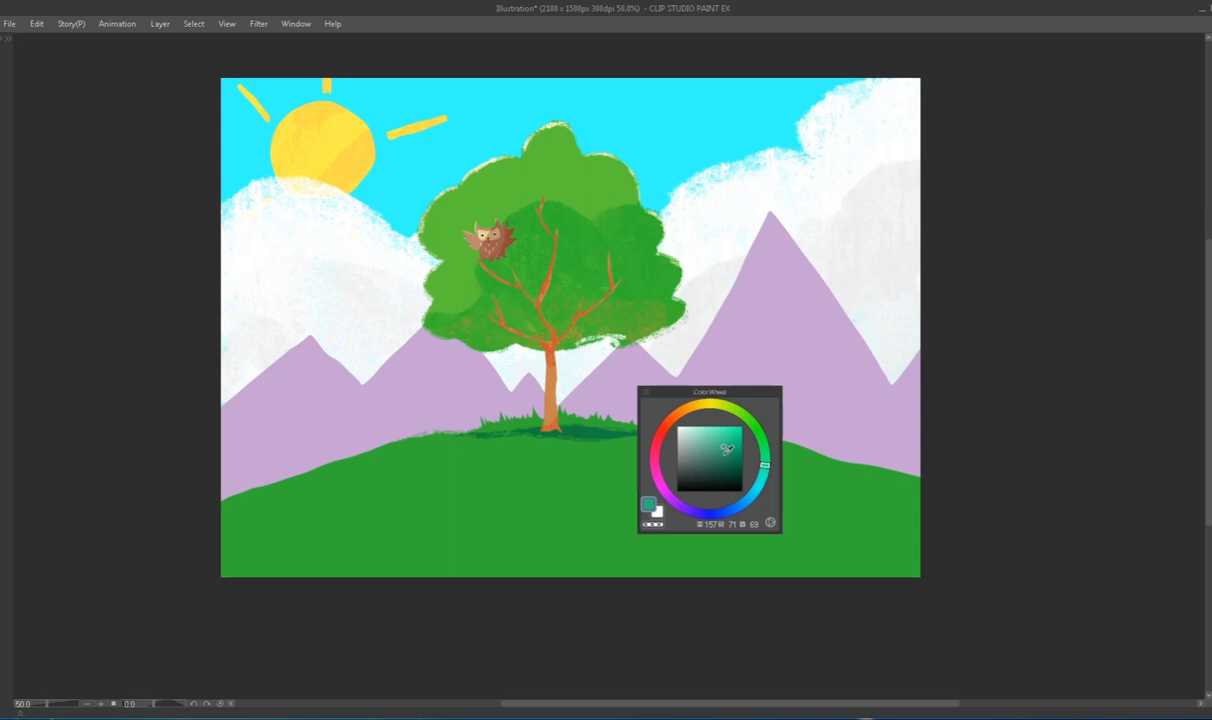
key("c")
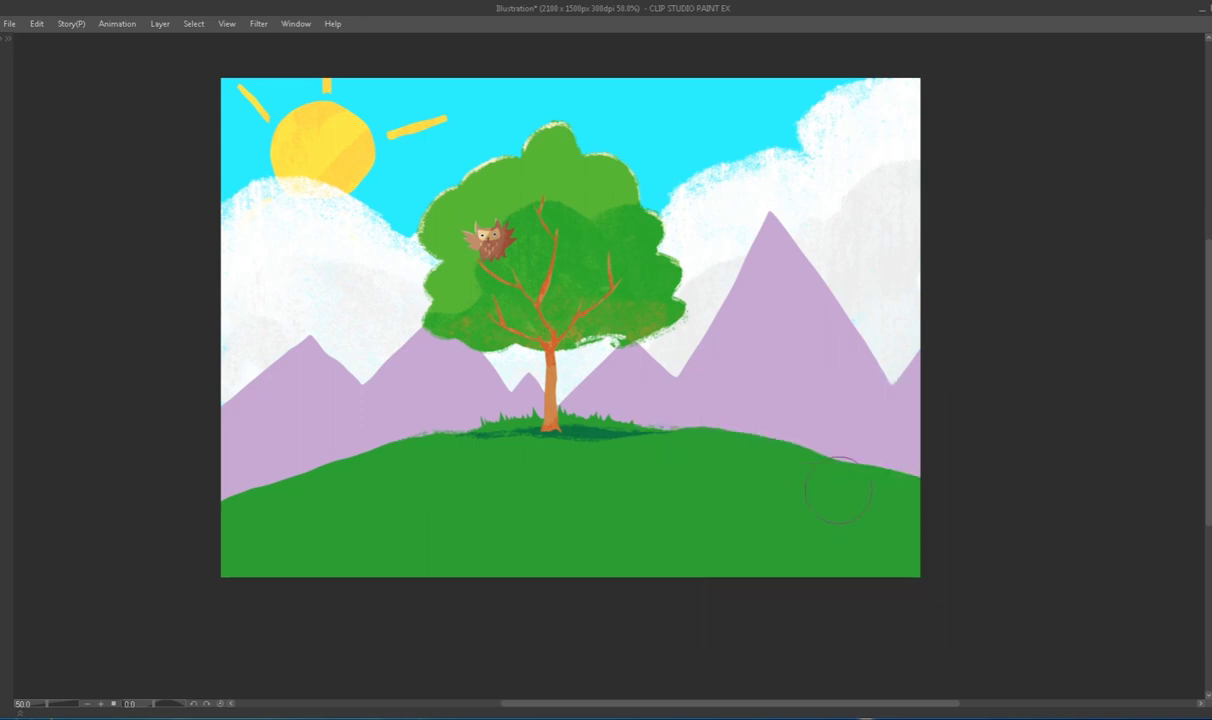
mouse_move(890, 515)
left_mouse_down()
mouse_move(495, 585)
mouse_move(702, 520)
left_mouse_up()
mouse_move(575, 535)
left_mouse_down()
mouse_move(640, 534)
mouse_move(852, 444)
mouse_move(644, 450)
mouse_move(884, 476)
mouse_move(586, 489)
mouse_move(546, 508)
mouse_move(518, 598)
left_mouse_up()
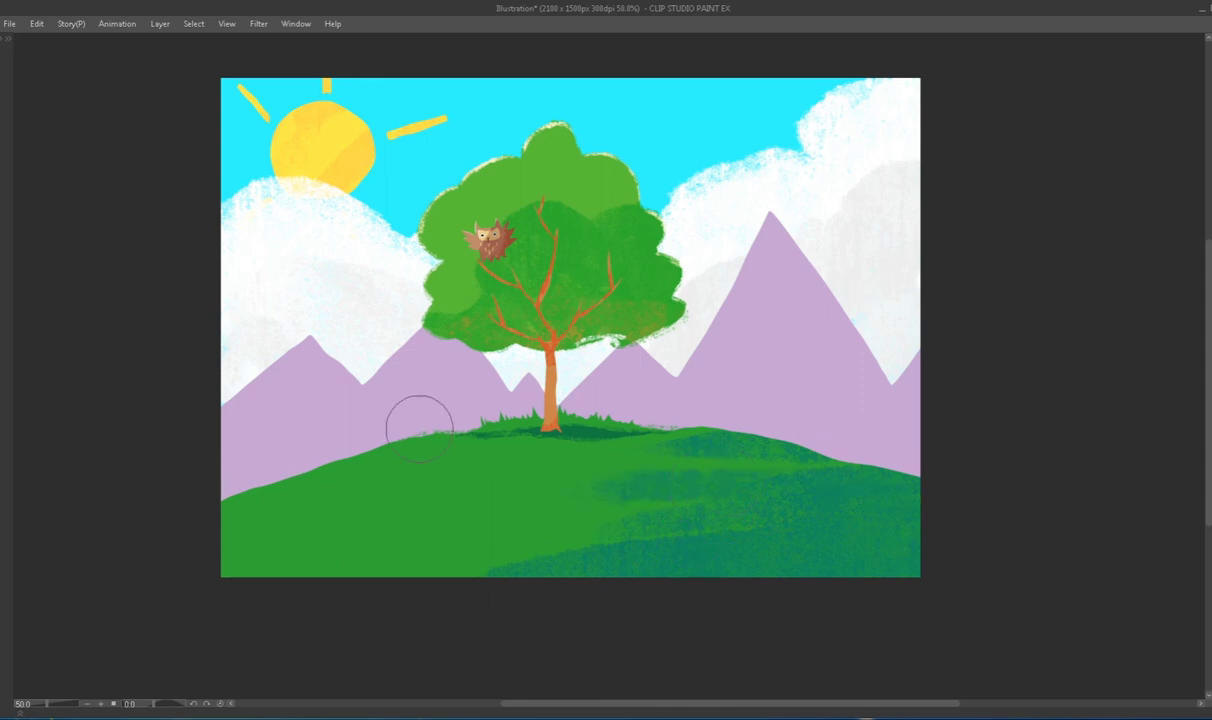
Brush lighter green texture onto the hill's left side on another clipped layer.
key("1")
key("1")
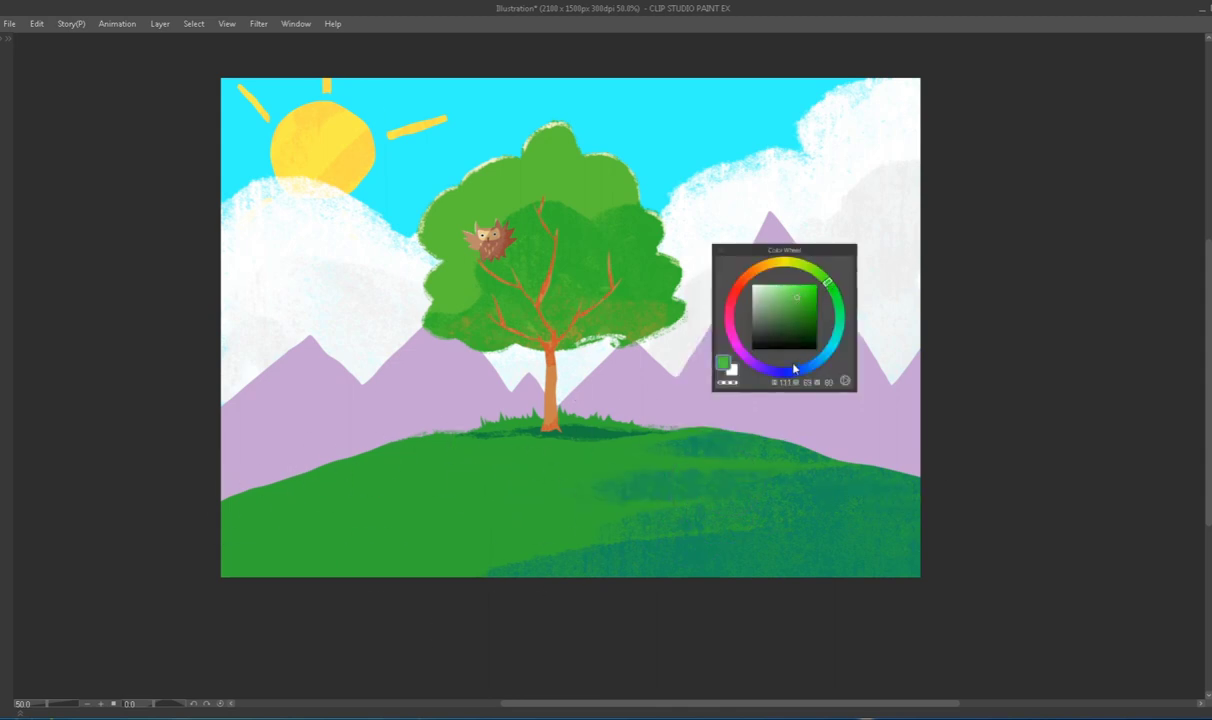
key("1")
key("2")
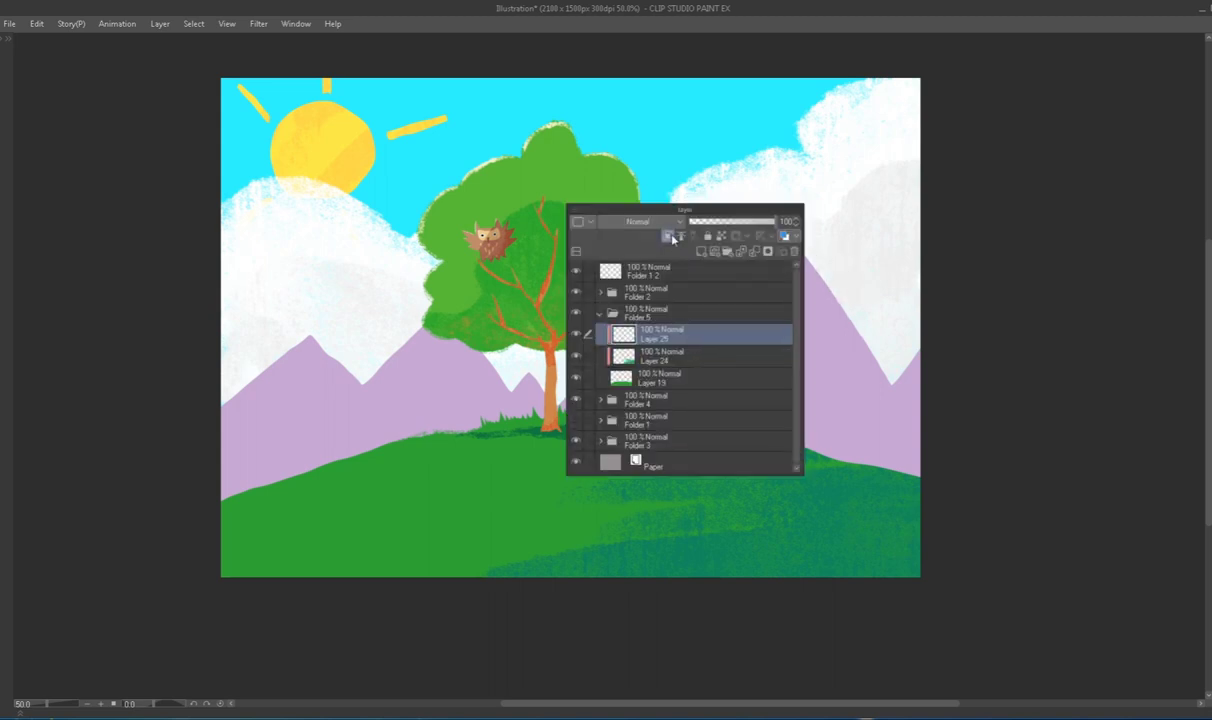
key("2")
mouse_move(228, 465)
left_mouse_down()
mouse_move(270, 487)
mouse_move(430, 455)
left_mouse_up()
mouse_move(515, 470)
left_mouse_down()
mouse_move(275, 513)
mouse_move(444, 485)
mouse_move(460, 512)
left_mouse_up()
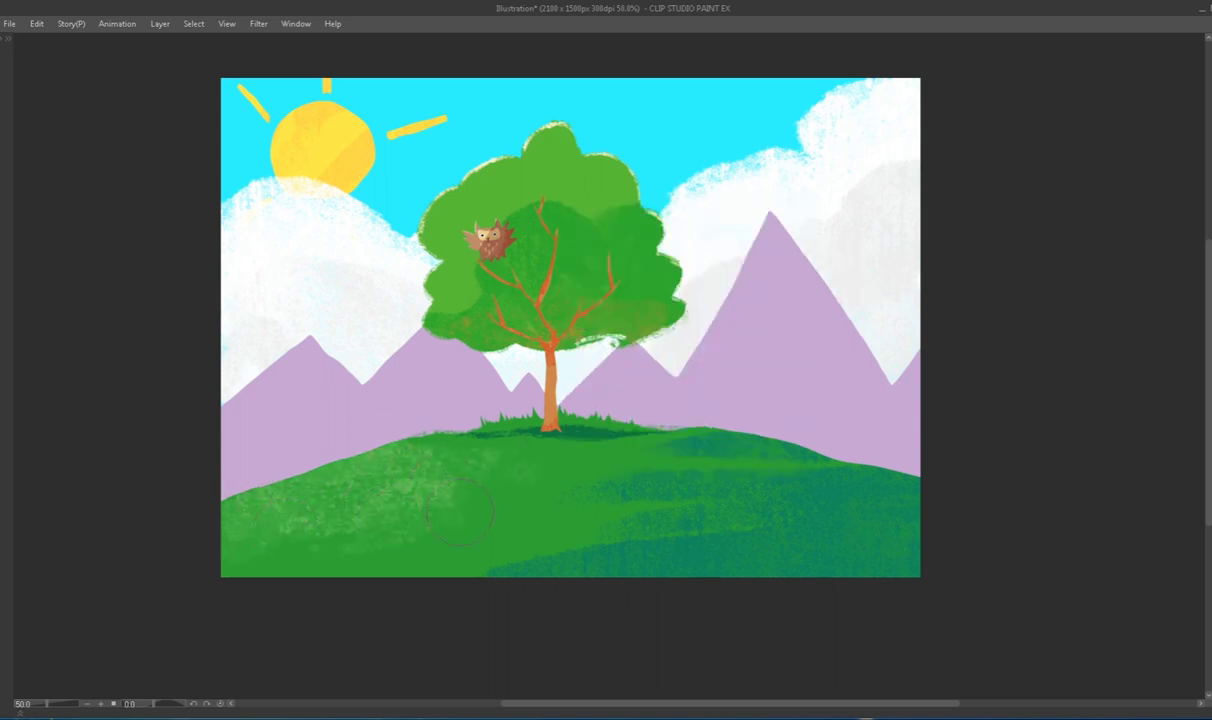
left_click_drag(495, 410, 643, 485)
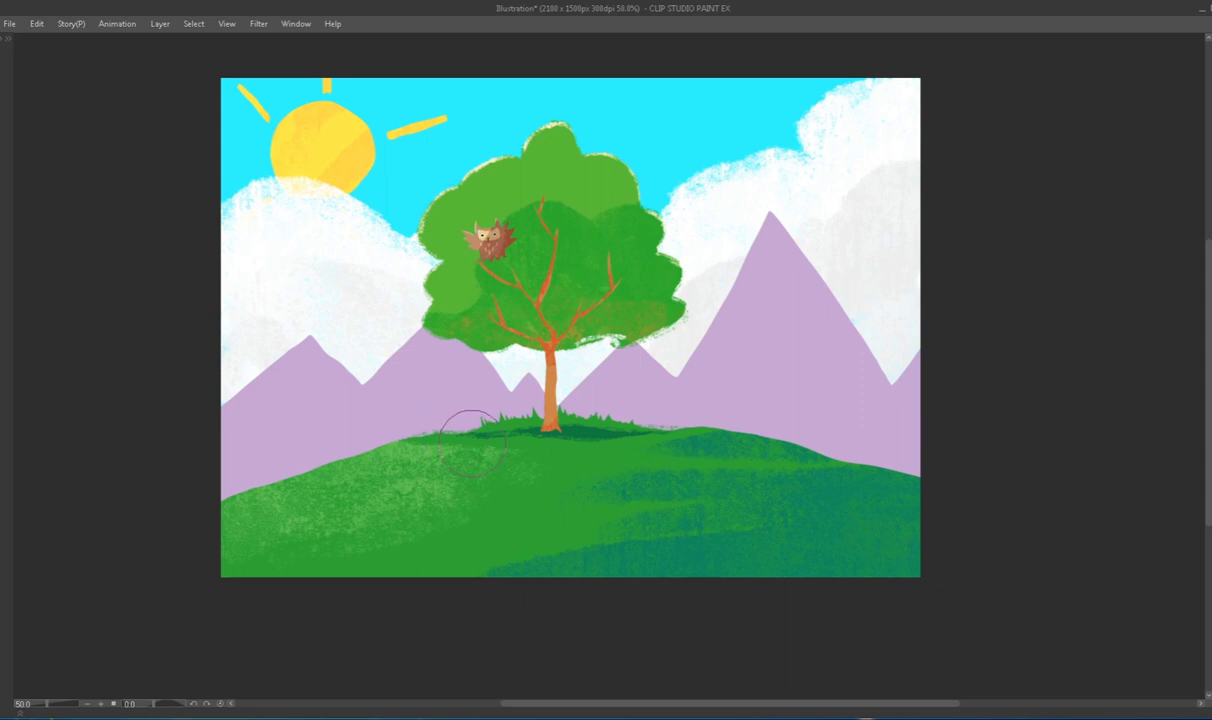
Move Layers 10 and 11 from Folder 2 into Folder 5 directly above Layer 19 and merge them into it.
key("2")
scroll(460, 460, "down", 2)
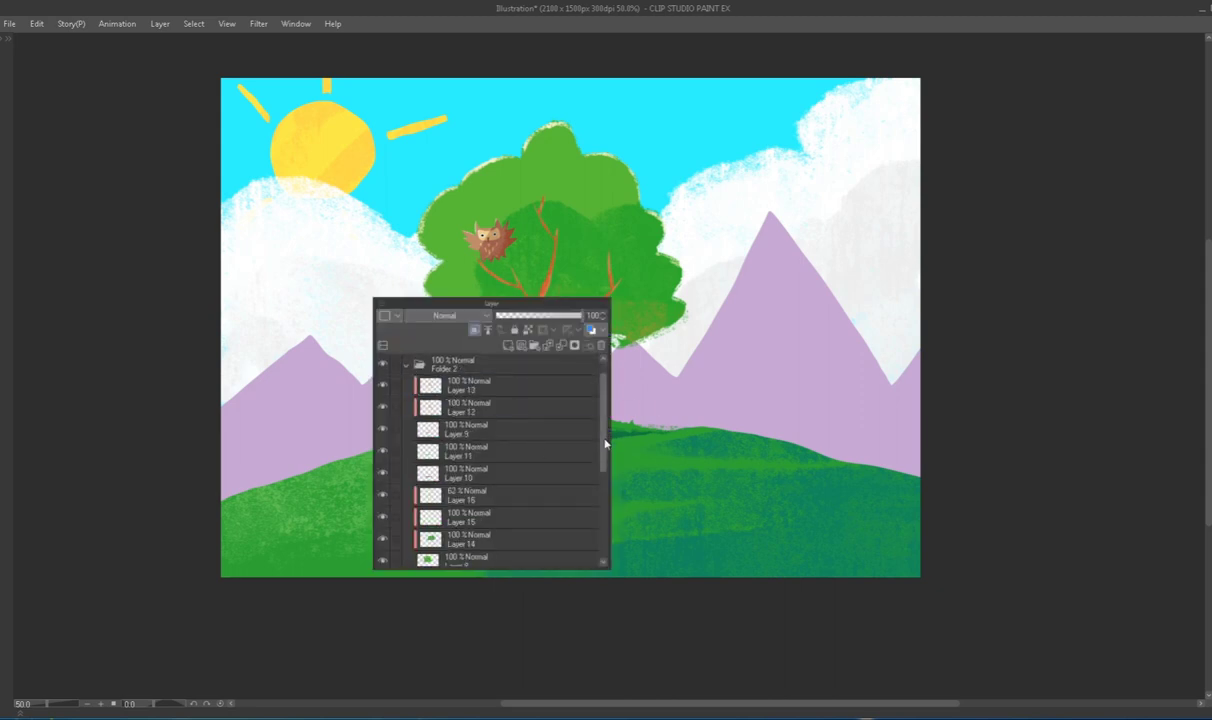
scroll(459, 469, "up", 4)
left_click(465, 368)
left_click(472, 392, "shift")
left_click_drag(491, 302, 753, 237)
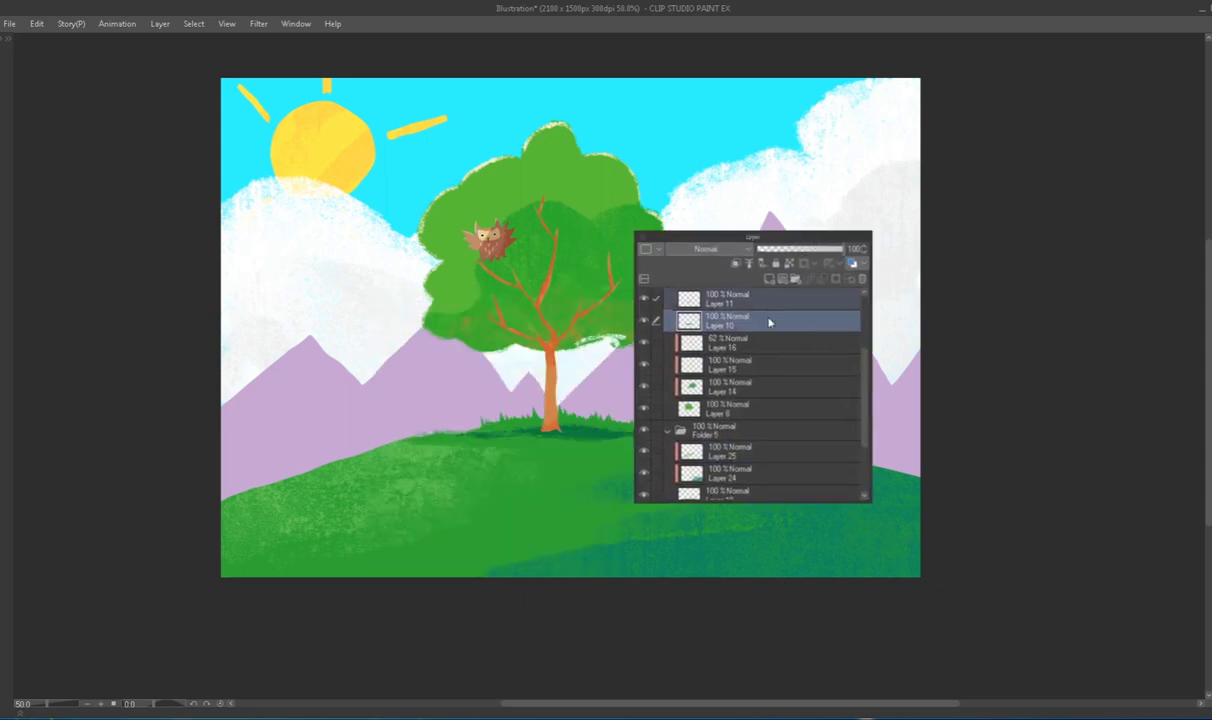
left_click_drag(771, 322, 748, 468)
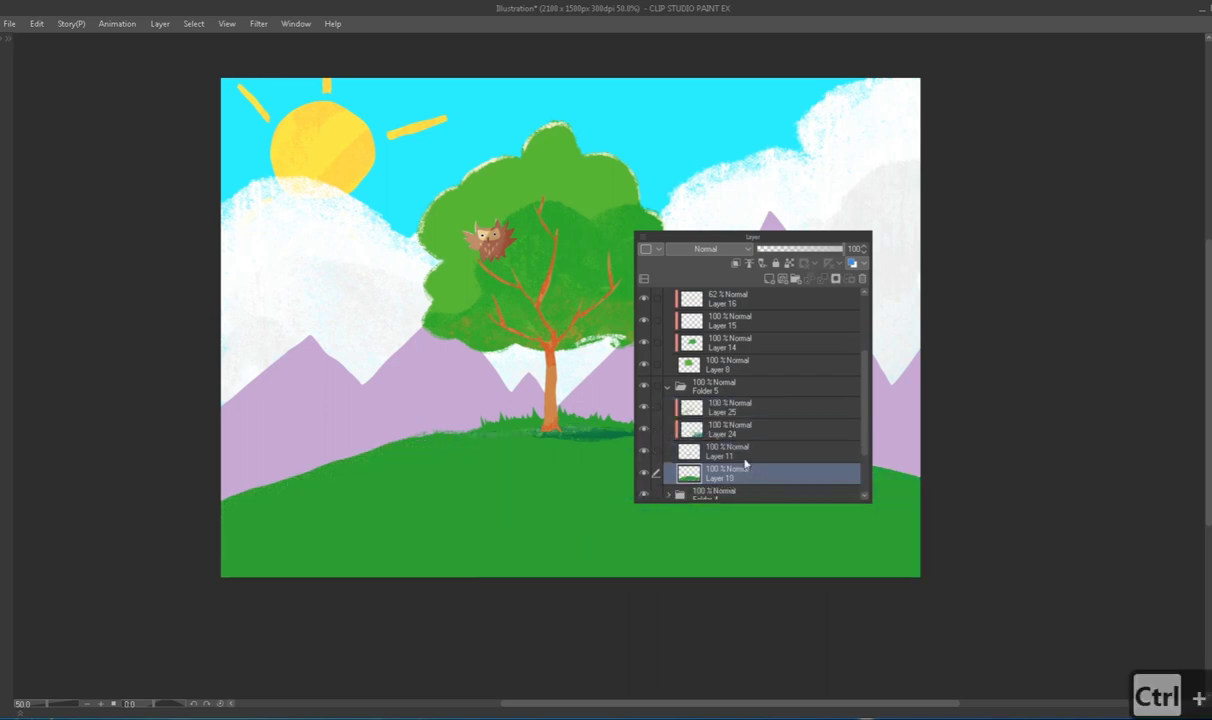
key("ctrl+e")
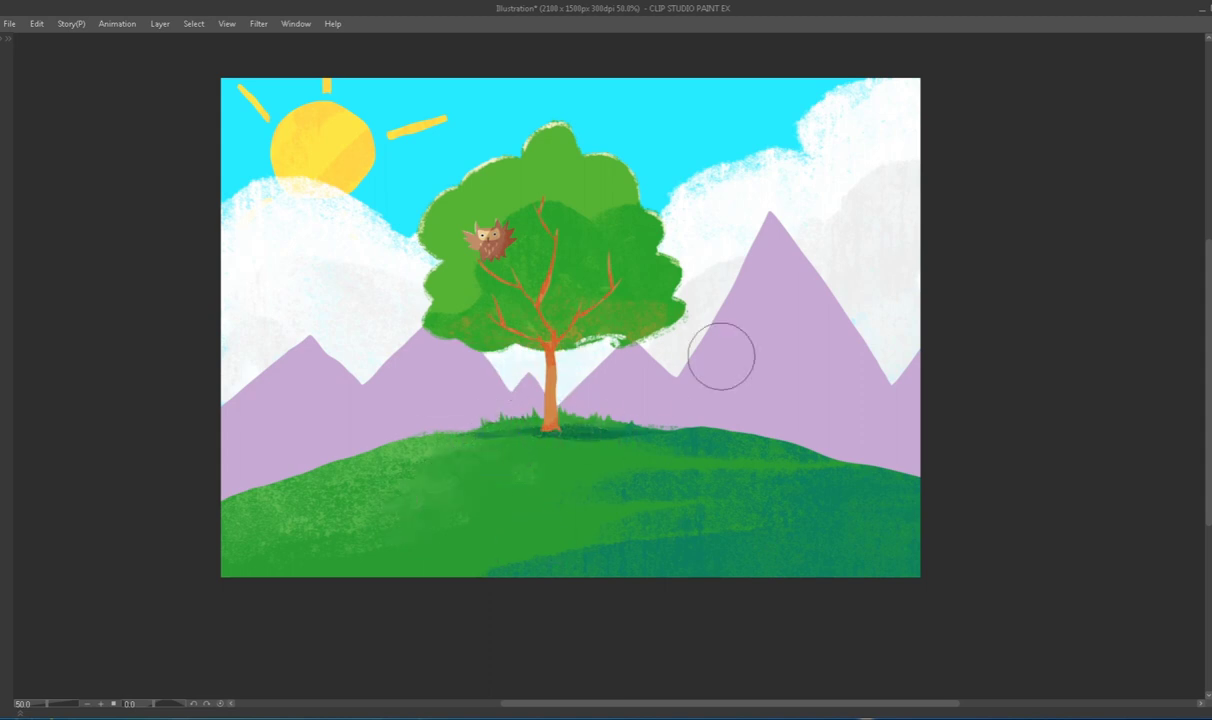
Set up a layer above the flat sky colour in Folder 3 for the sky shading.
key("F7")
scroll(806, 414, "down", 1)
key("F7")
key("F7")
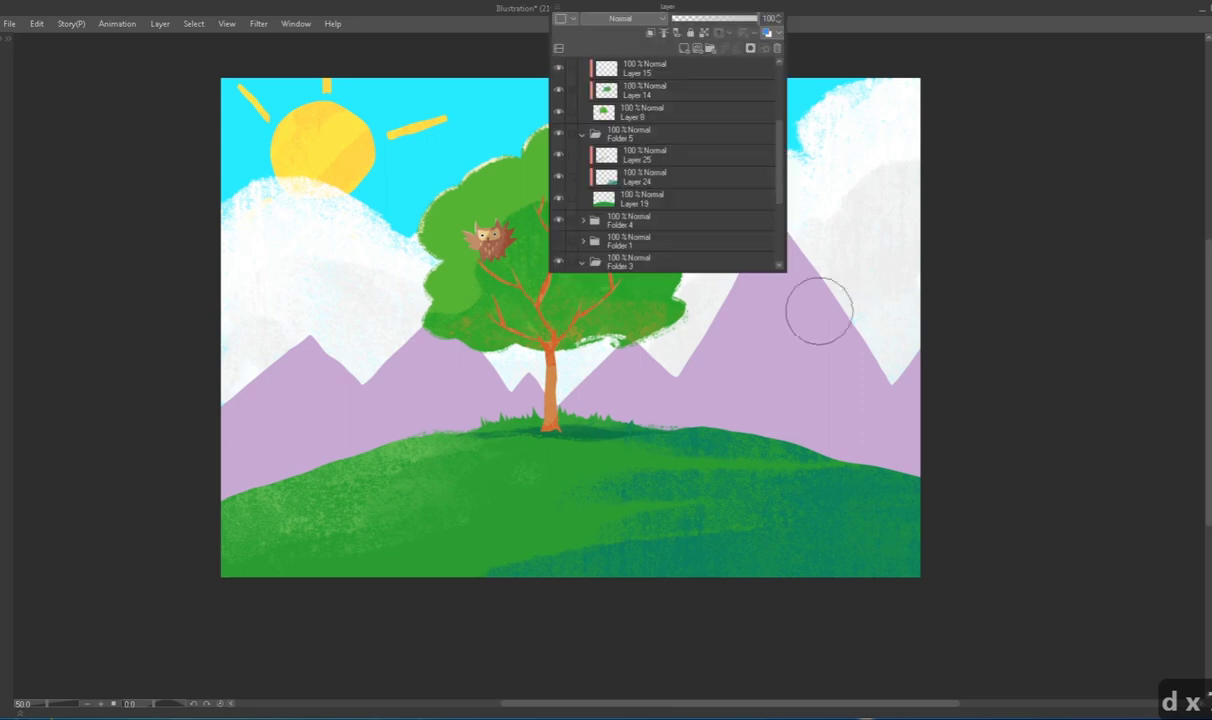
scroll(665, 160, "up", 1)
left_click(650, 235)
left_click(650, 260)
key("F7")
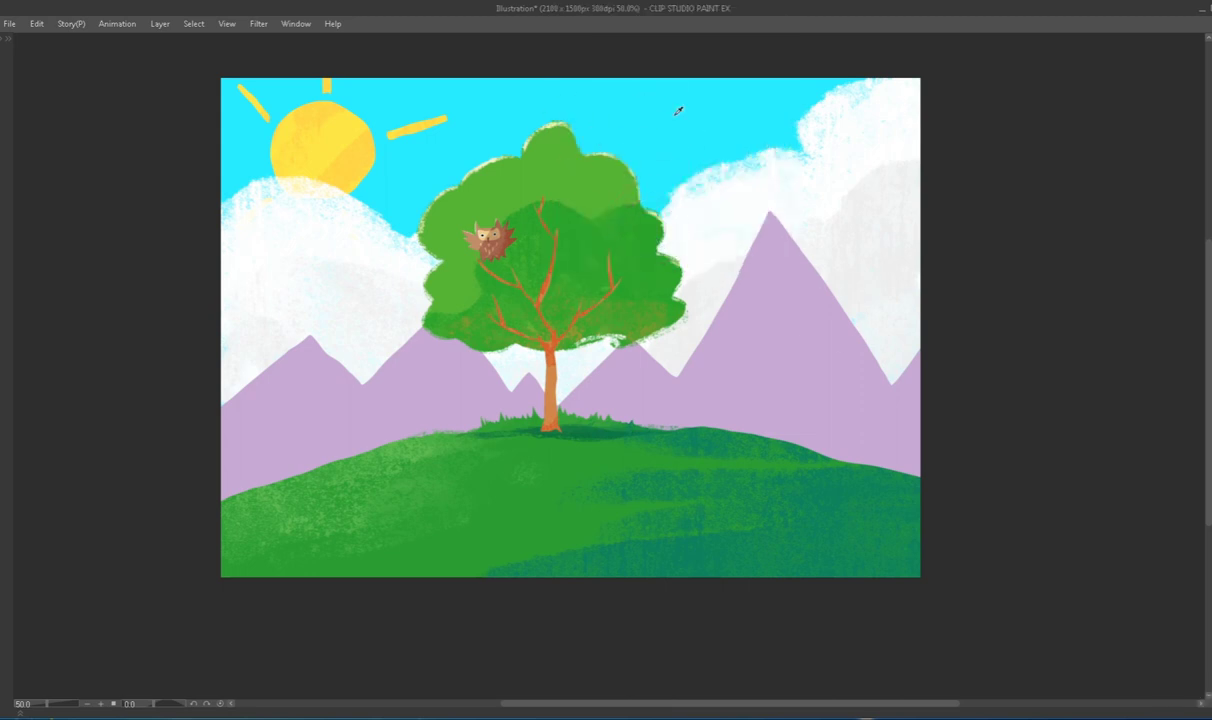
Try brushing a darker blue band across the top of the sky.
key("F3")
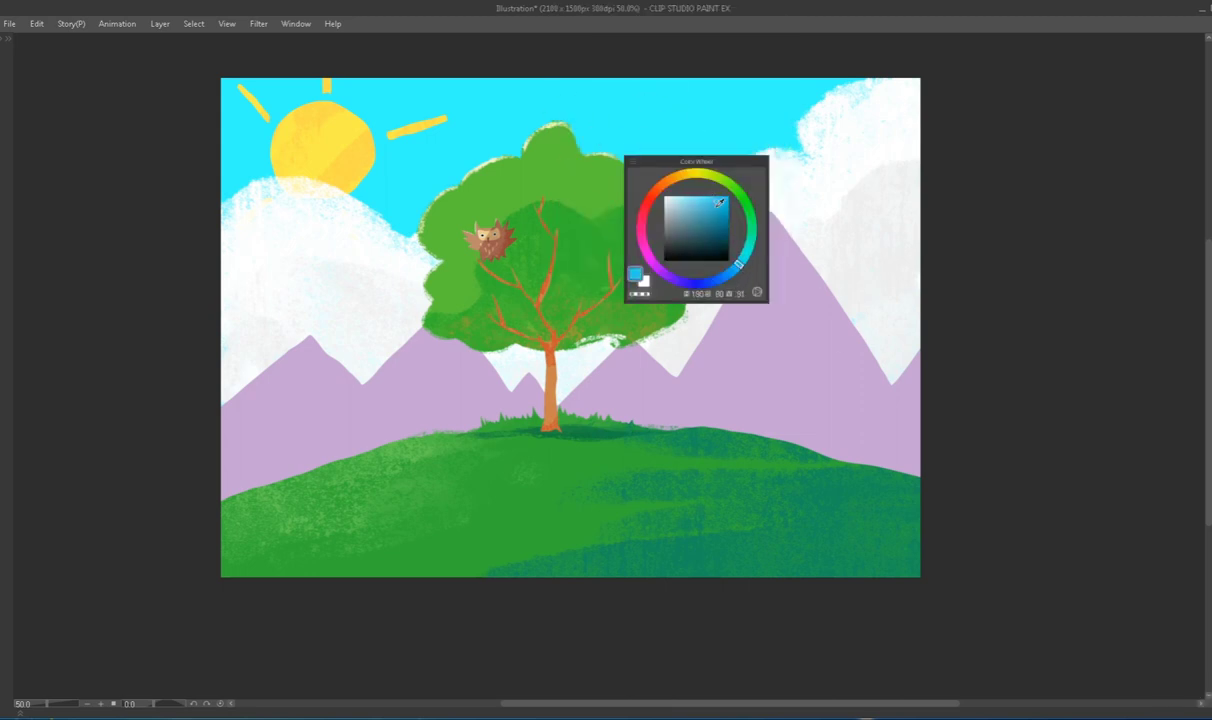
mouse_move(216, 103)
left_mouse_down()
mouse_move(632, 75)
mouse_move(740, 83)
mouse_move(400, 65)
left_mouse_up()
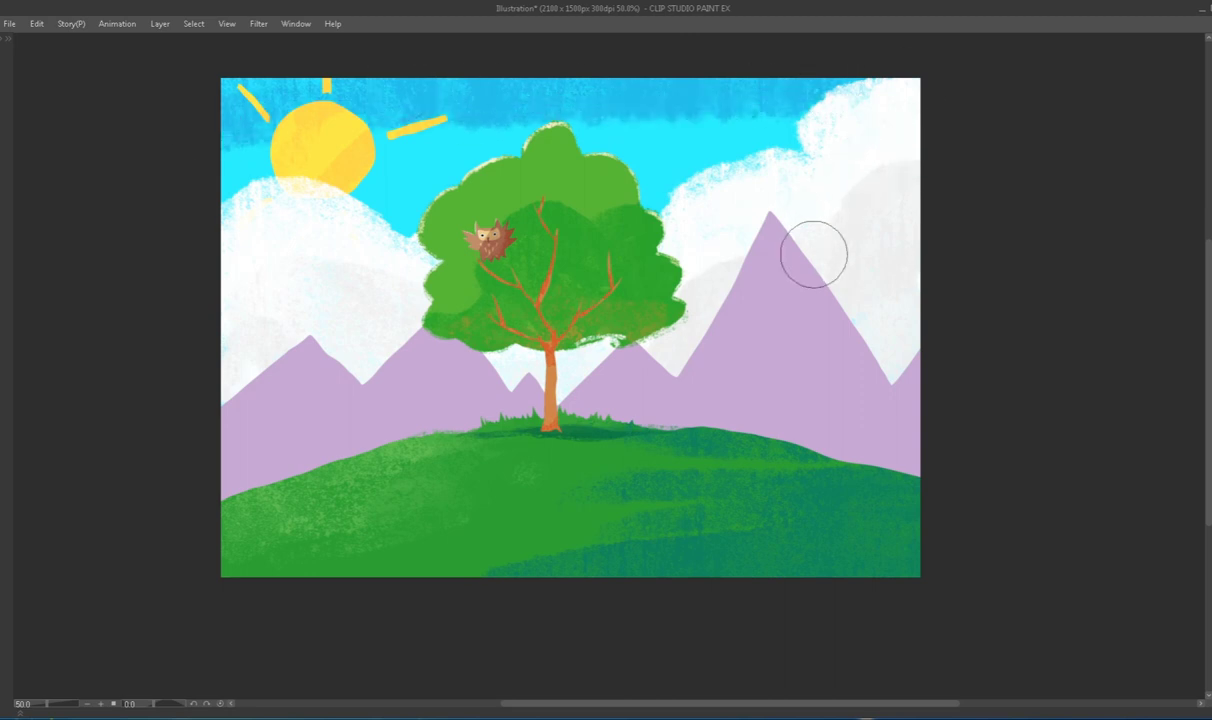
key("ctrl+z")
Brush a blue slightly darker than the sky across its upper part and lower that layer's opacity.
key("F3")
key("F3")
key("F3")
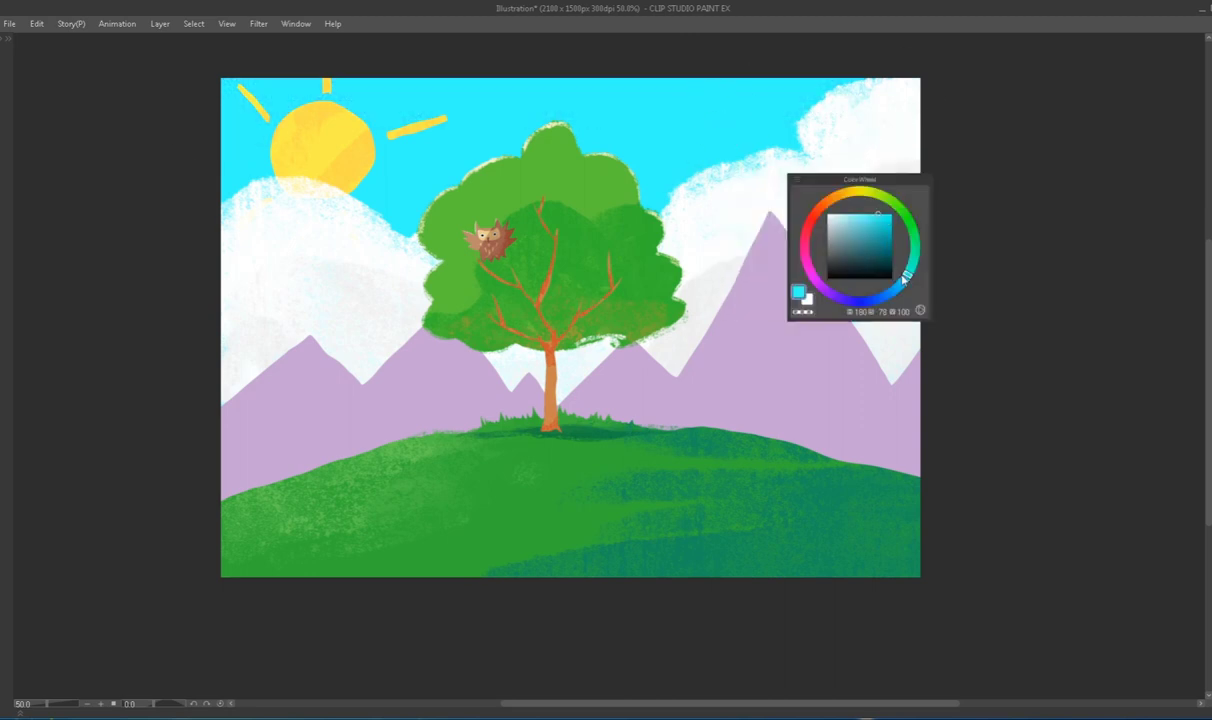
left_click_drag(490, 100, 790, 95)
key("F4")
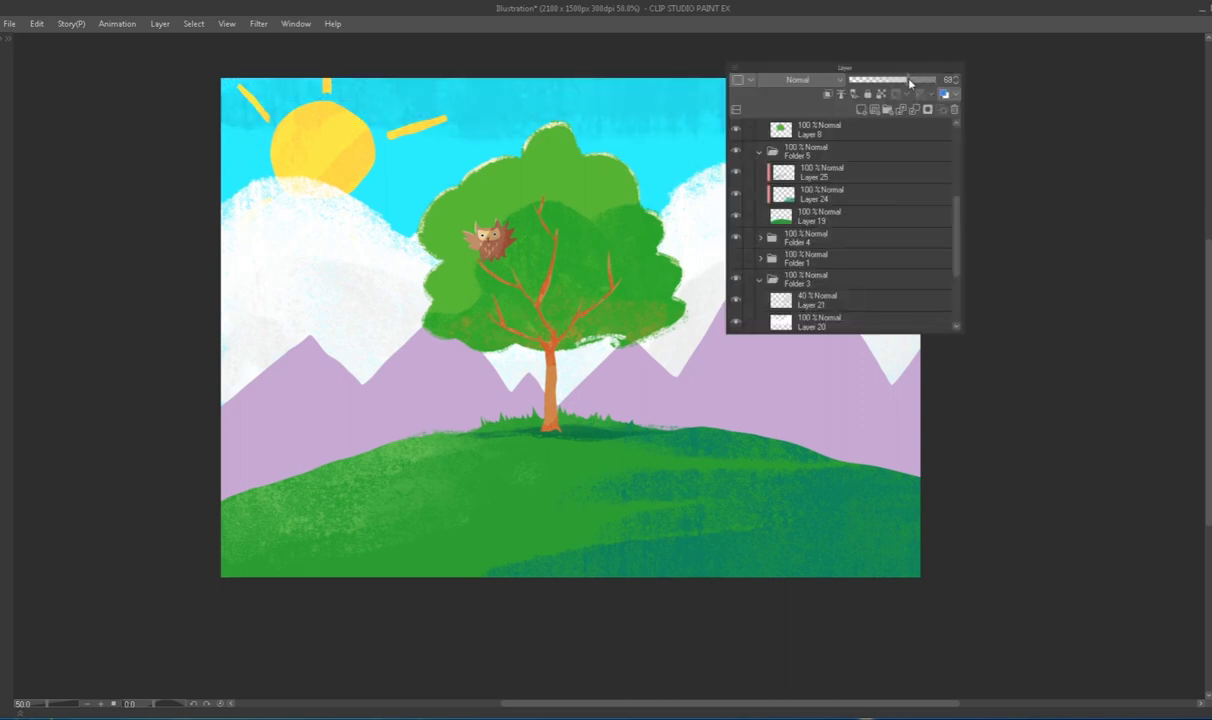
key("F4")
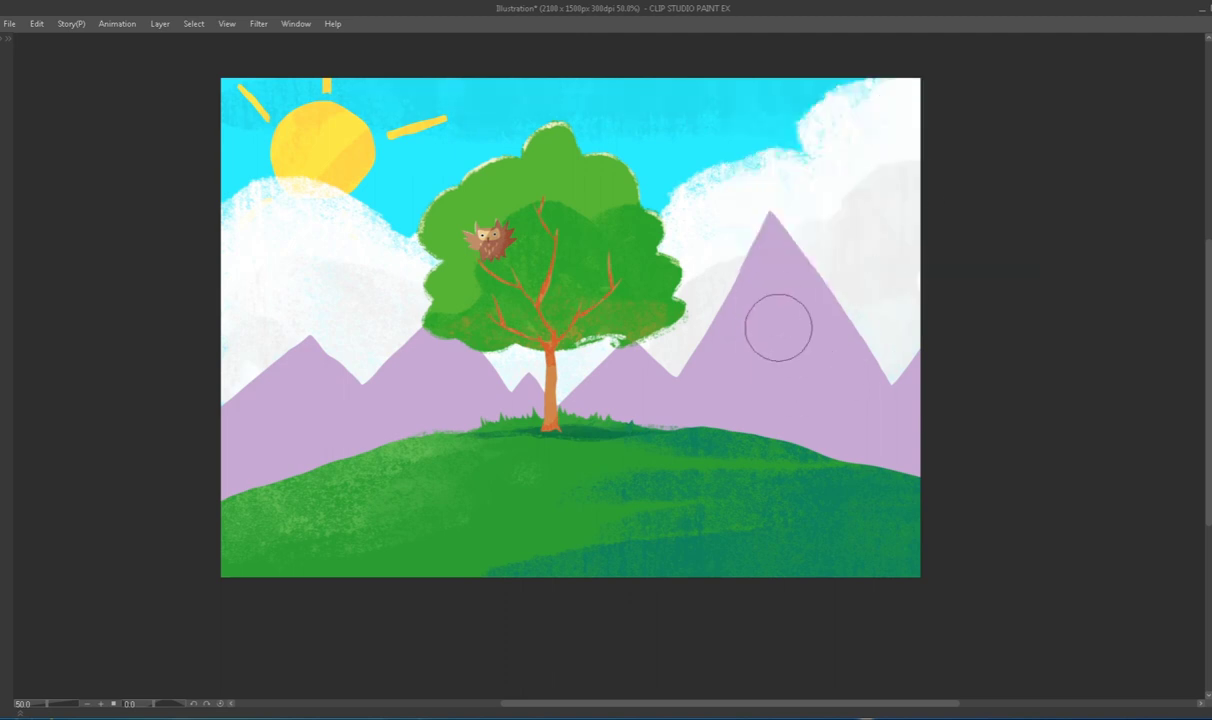
Brush darker greyish-purple shading over the lower and right-facing parts of all the mountains.
key("F4")
key("F4")
key("F5")
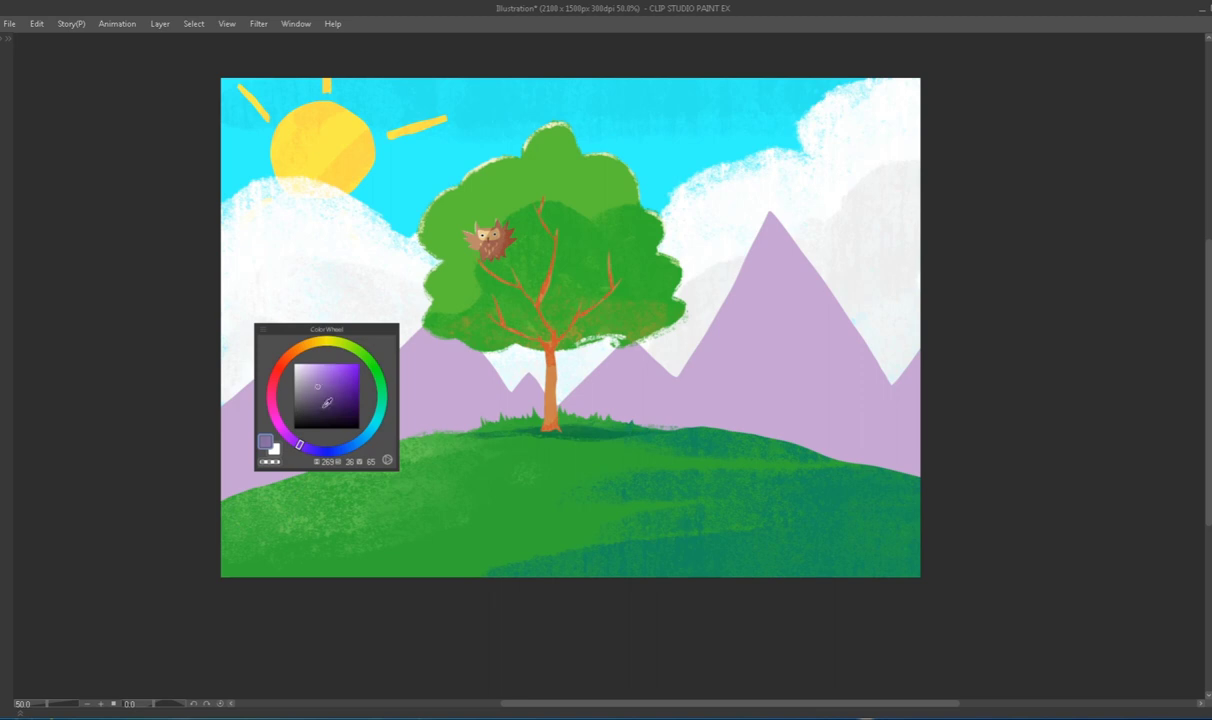
key("F5")
key("F5")
key("F5")
mouse_move(243, 481)
left_mouse_down()
mouse_move(301, 411)
mouse_move(334, 416)
mouse_move(387, 287)
left_mouse_up()
key("F4")
key("F4")
mouse_move(330, 415)
left_mouse_down()
mouse_move(503, 433)
mouse_move(527, 412)
mouse_move(654, 382)
mouse_move(763, 325)
mouse_move(867, 343)
mouse_move(905, 493)
left_mouse_up()
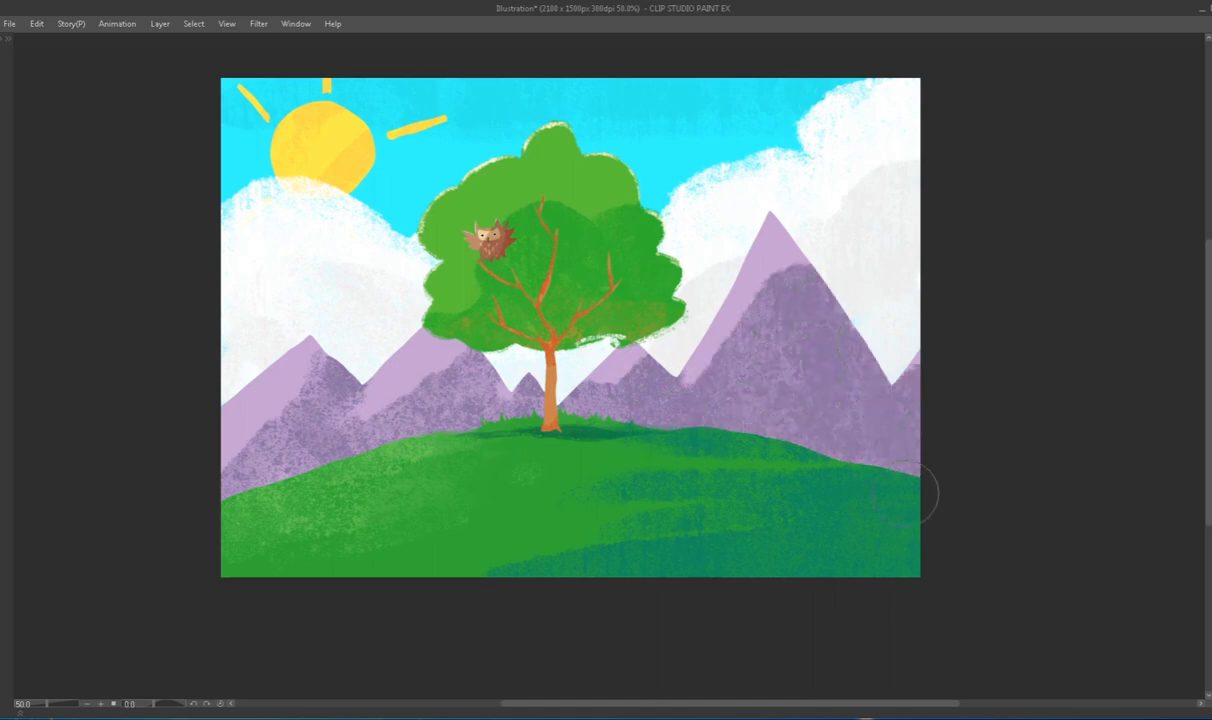
Check the composition mirrored and at thumbnail size, and restore the normal view.
key("h")
scroll(856, 384, "down", 8)
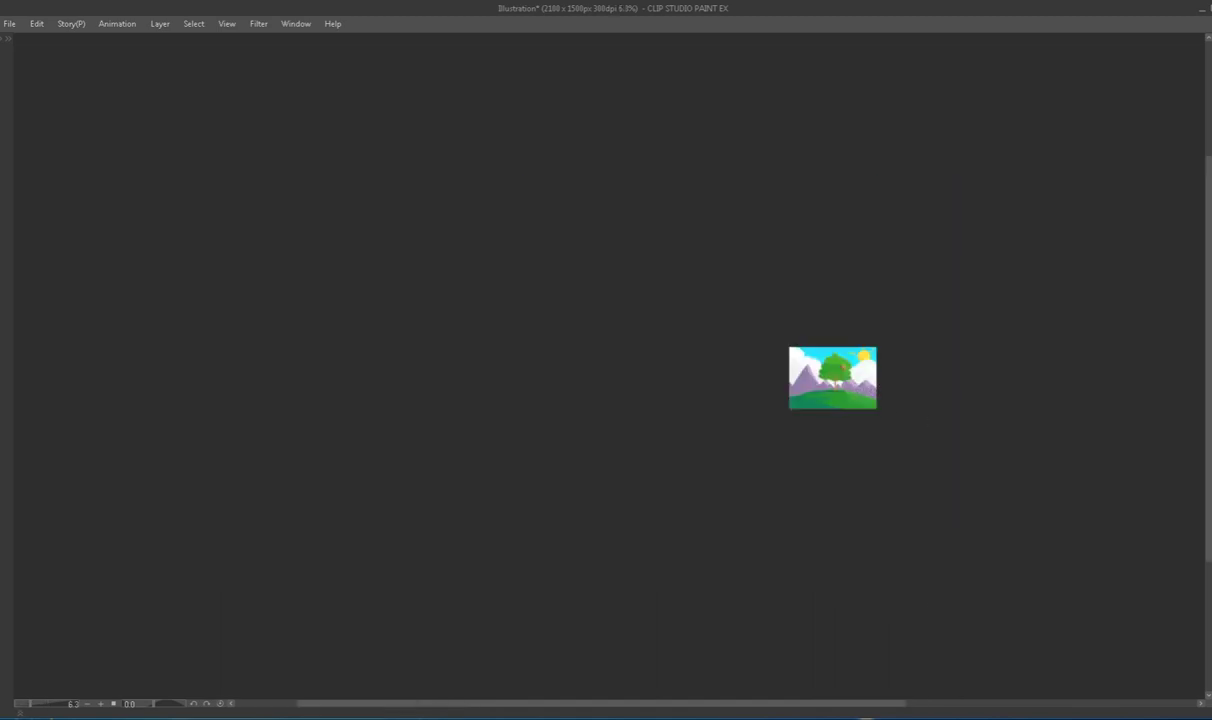
scroll(910, 436, "up", 8)
key("h")
key("h")
key("h")
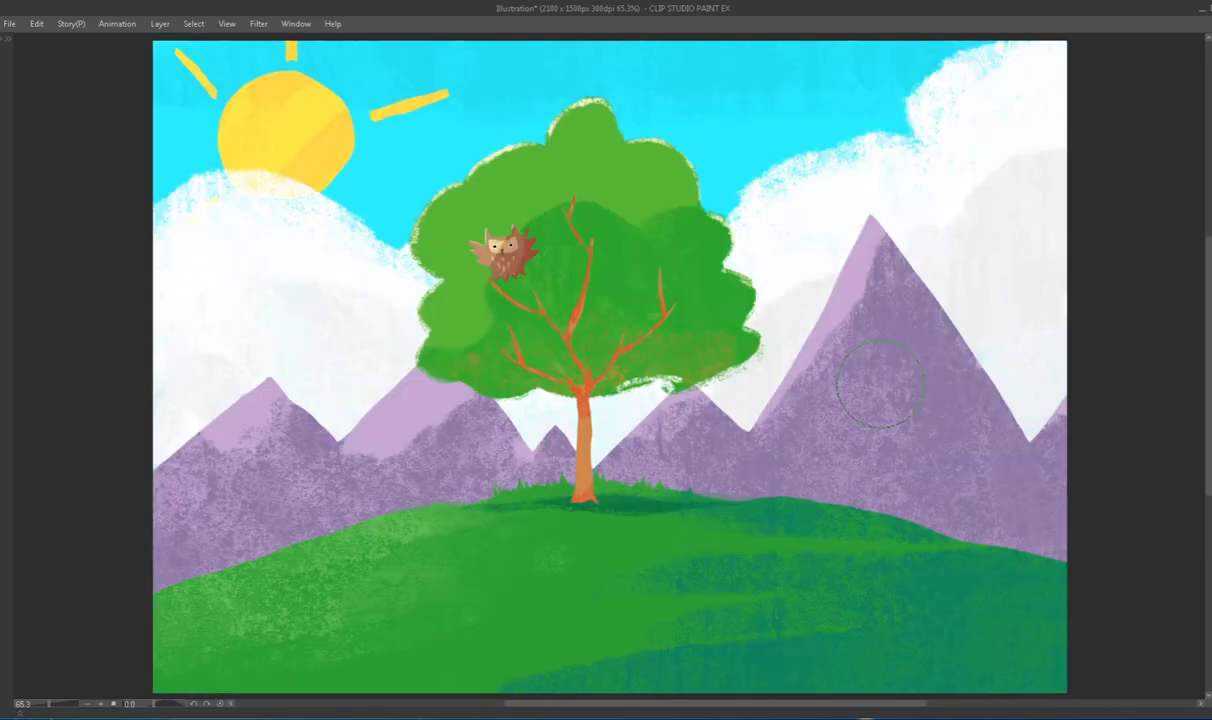
Pick a light purple brush colour based on the mountains' base colour.
key("Tab")
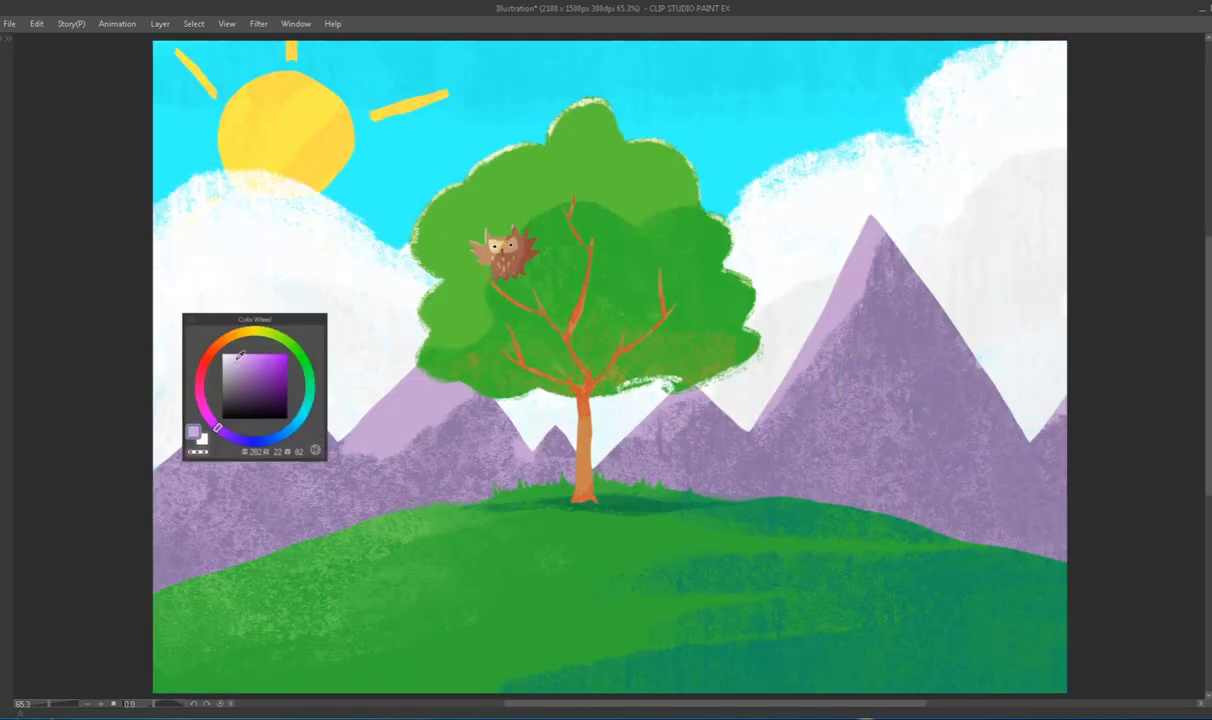